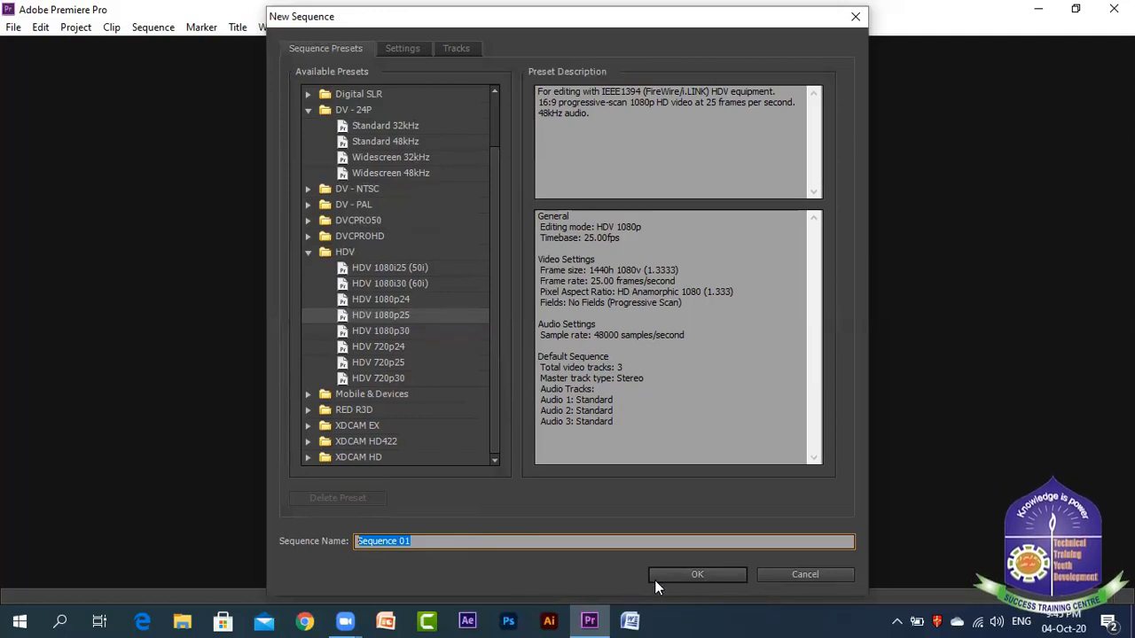
# Create the sequence Sequence 01 from the HDV 1080p25 preset and quit the trial notice window
pyautogui.click(713, 575)
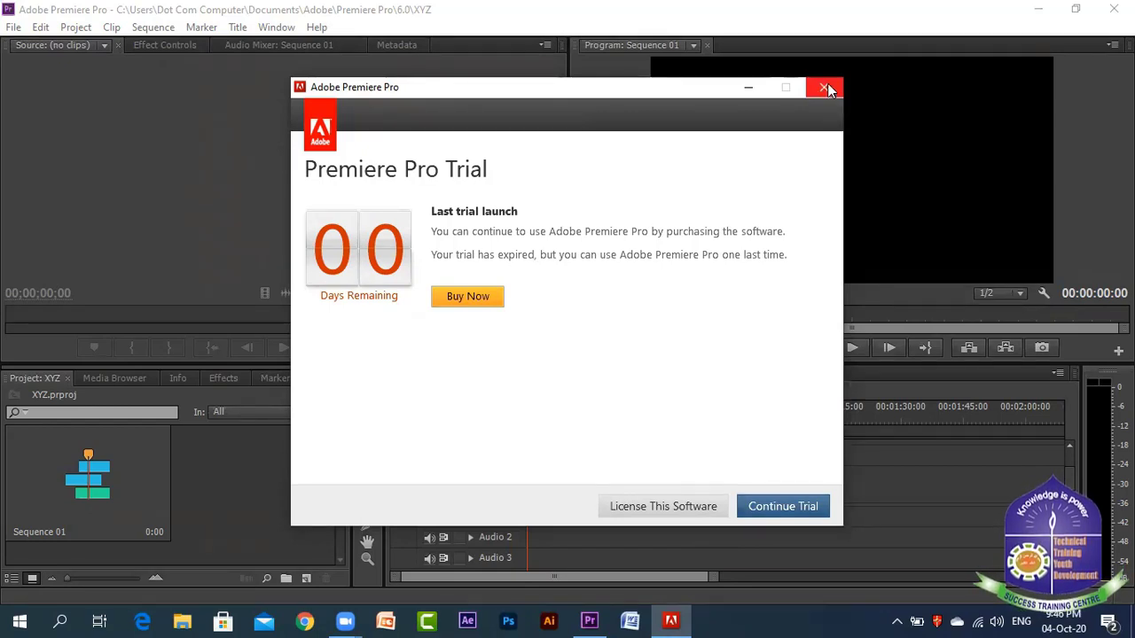
pyautogui.click(824, 89)
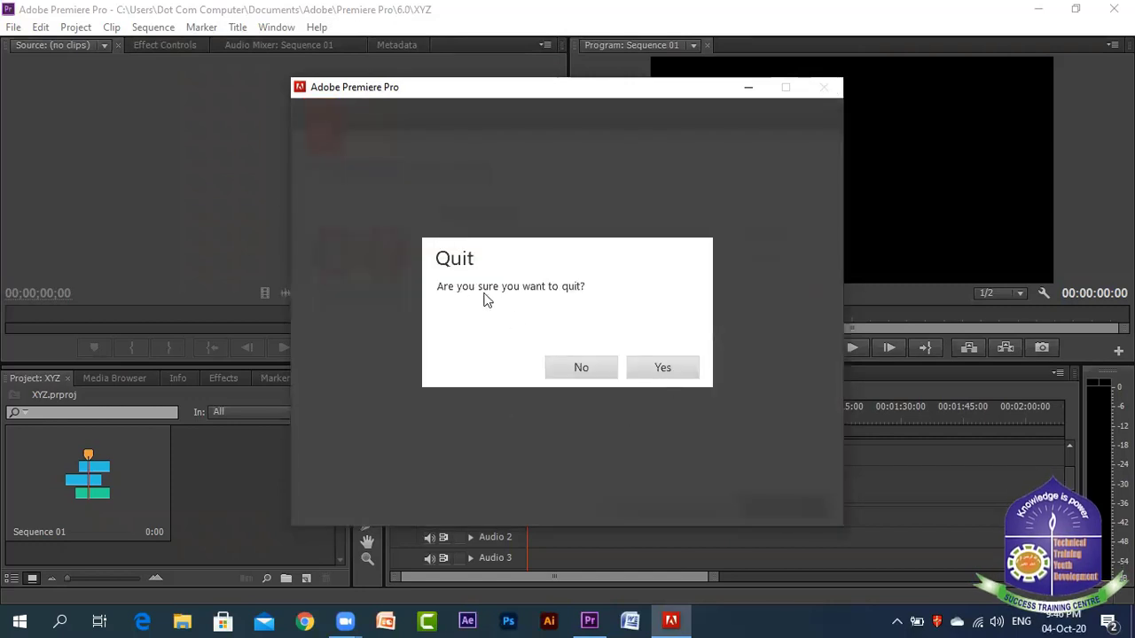
pyautogui.click(660, 371)
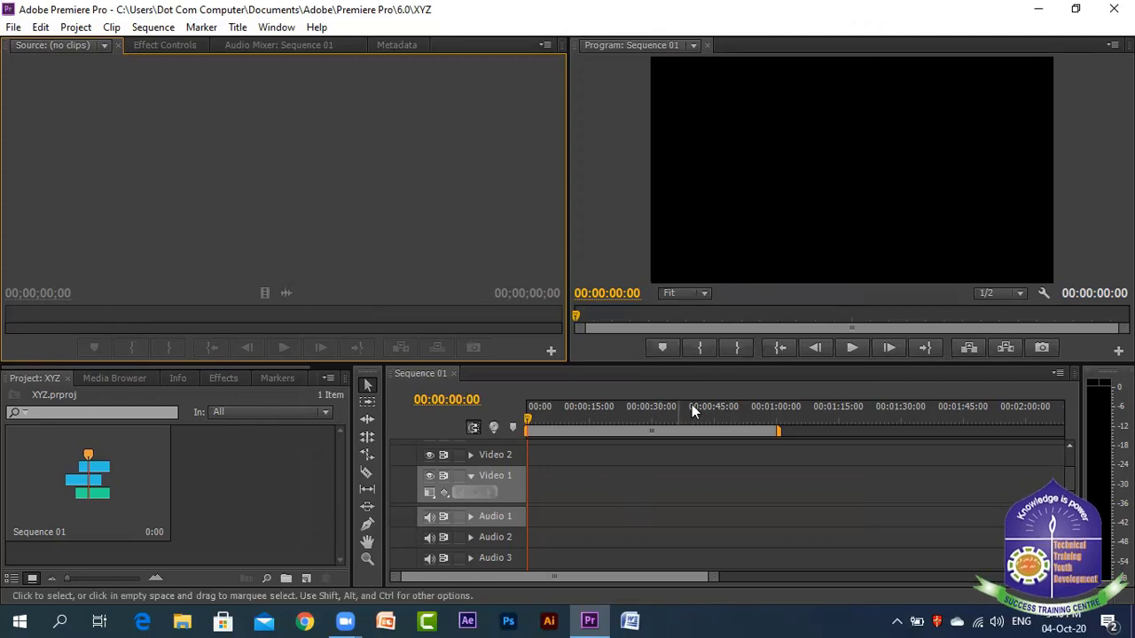
pyautogui.click(771, 188)
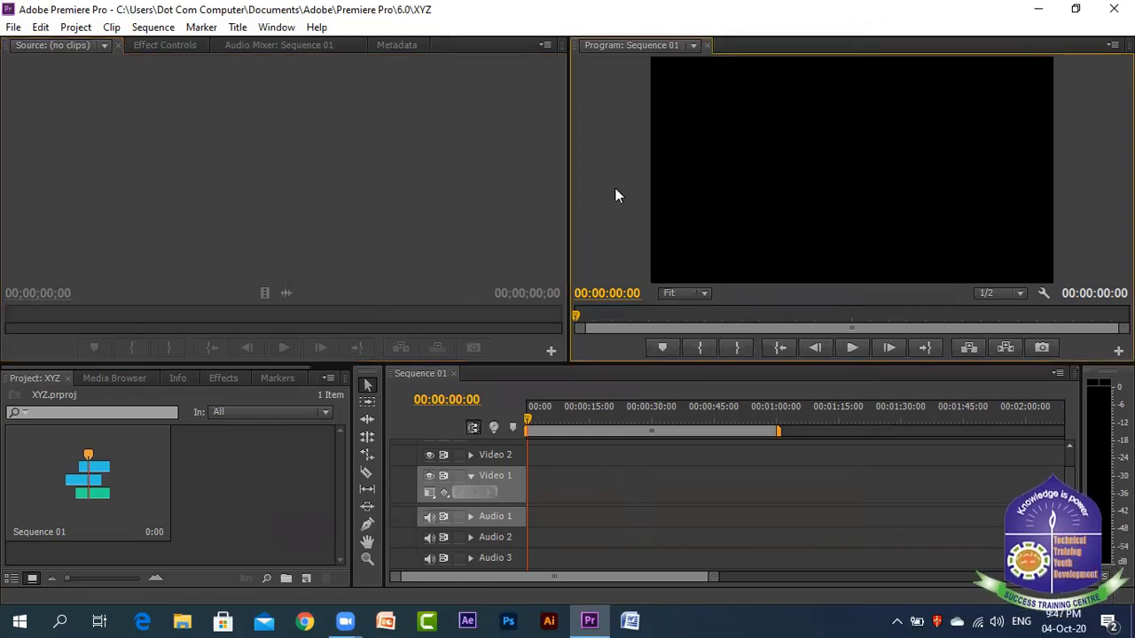
pyautogui.click(384, 190)
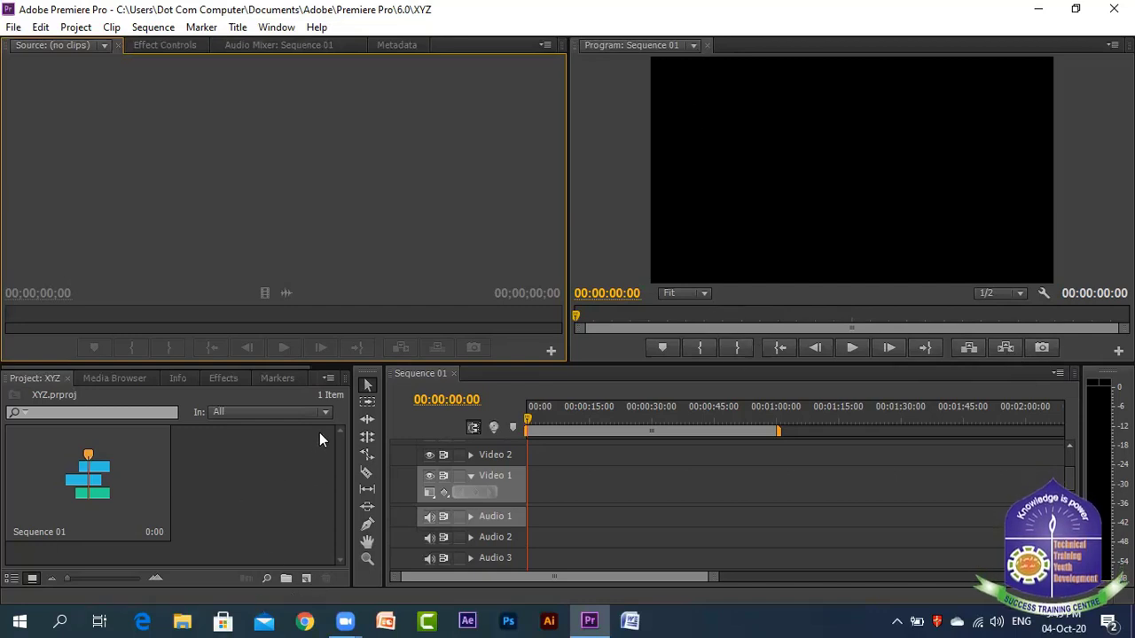
# Start importing media into the XYZ project and bring the computer's drives into view in the file browser
pyautogui.rightClick(243, 464)
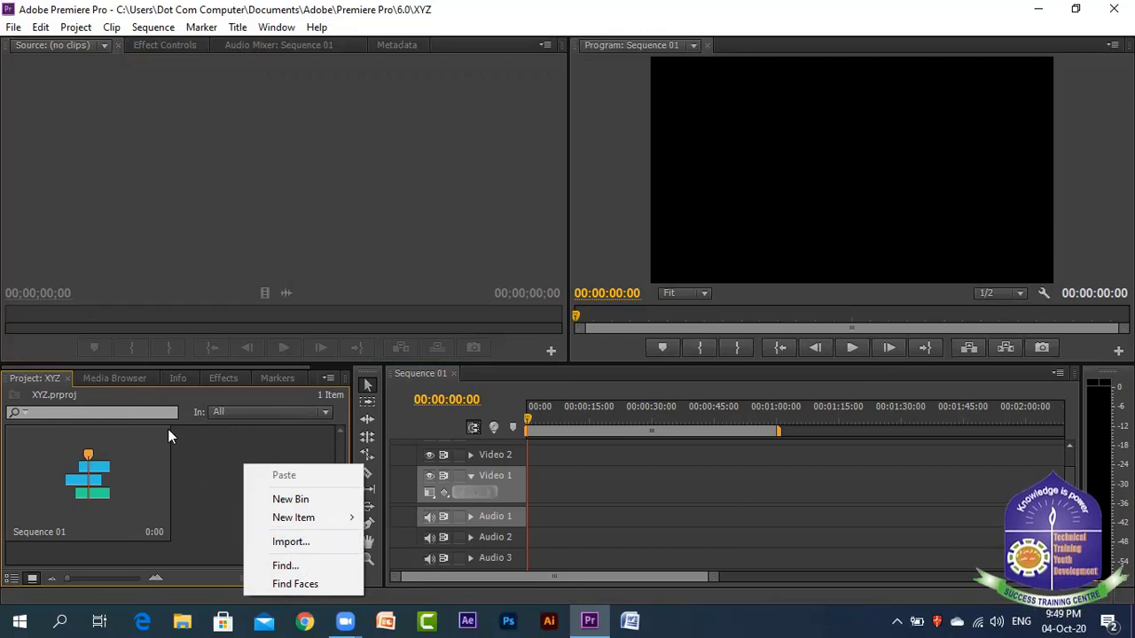
pyautogui.click(297, 544)
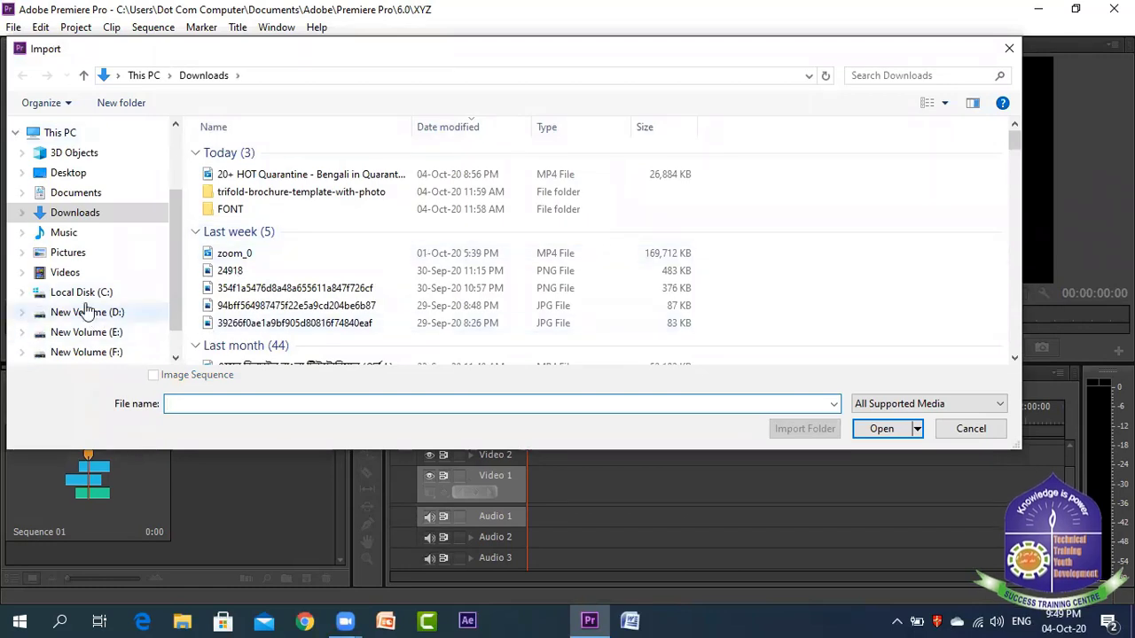
pyautogui.scroll(-1, 112, 311)
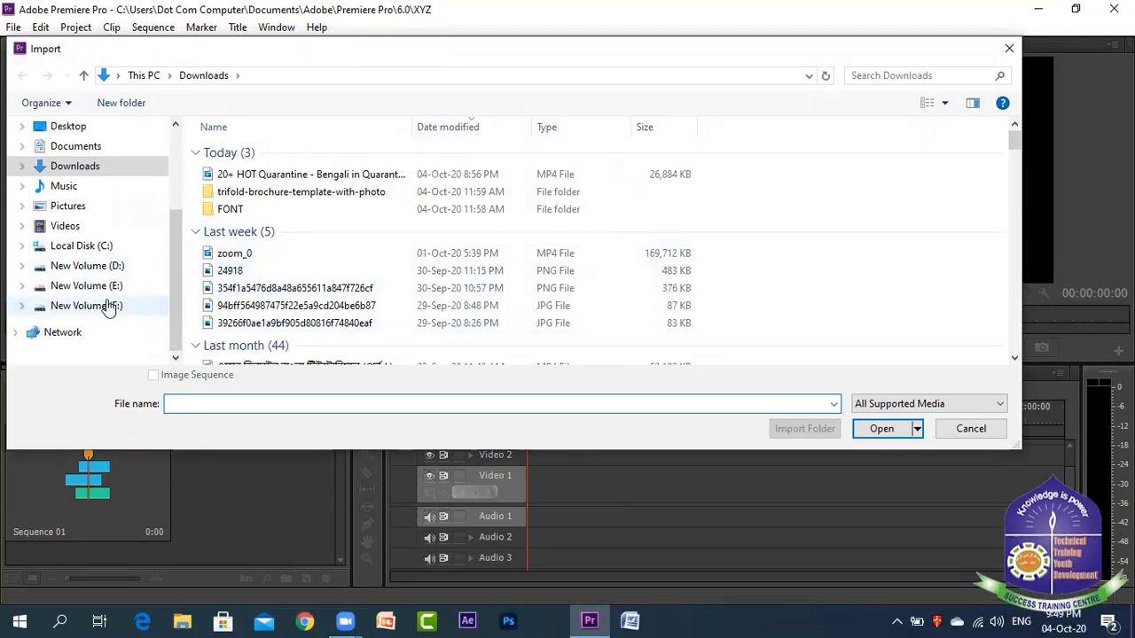
pyautogui.click(118, 267)
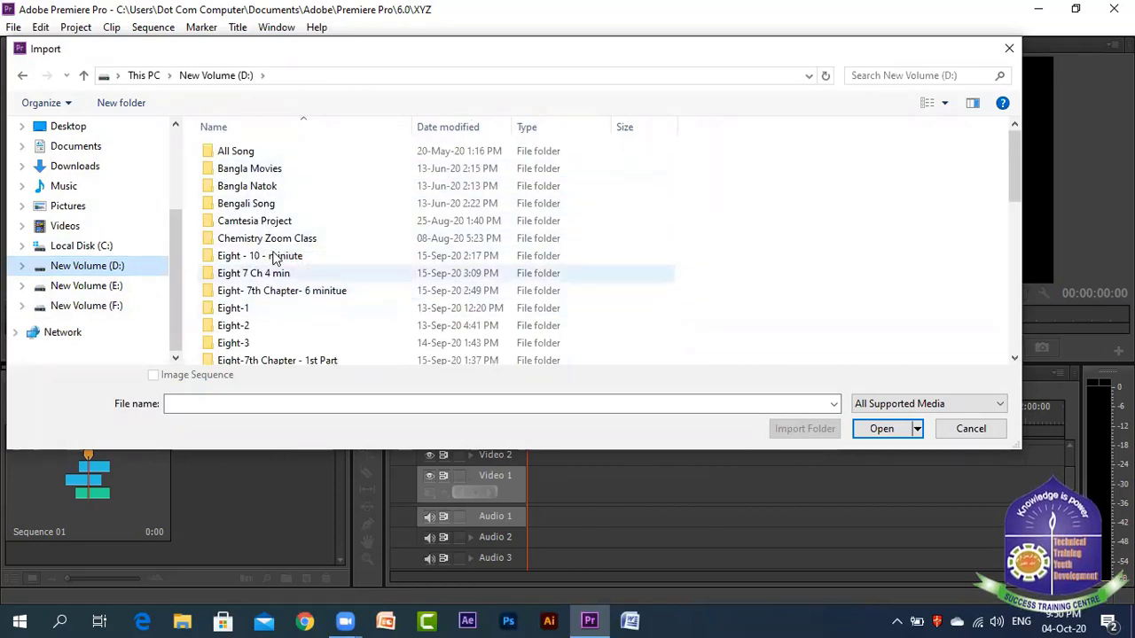
pyautogui.click(258, 156)
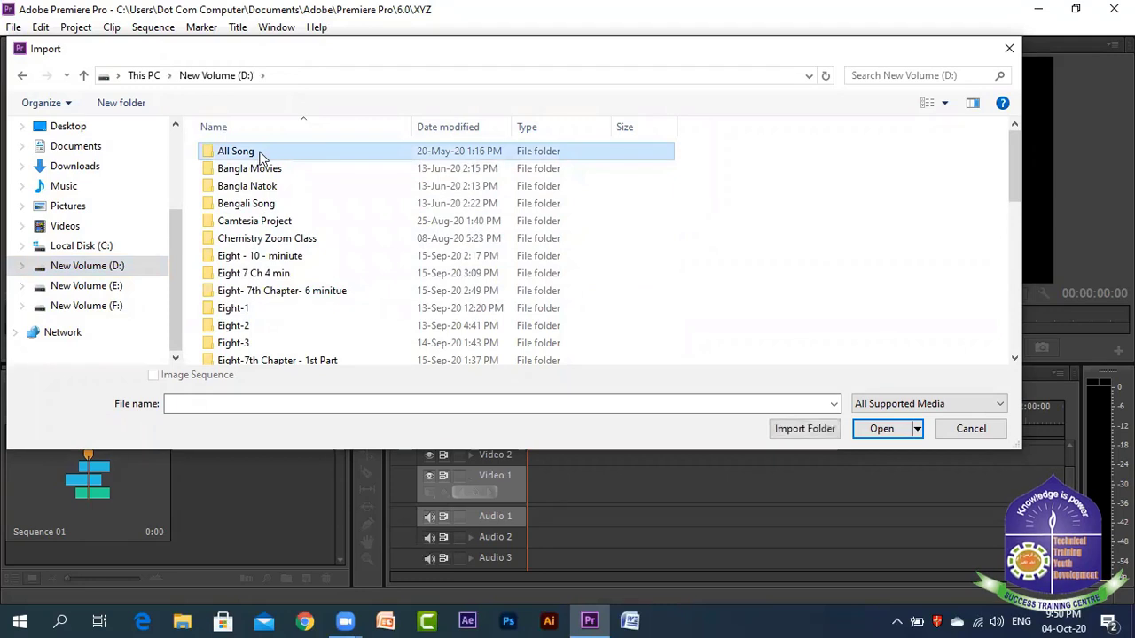
pyautogui.doubleClick(258, 156)
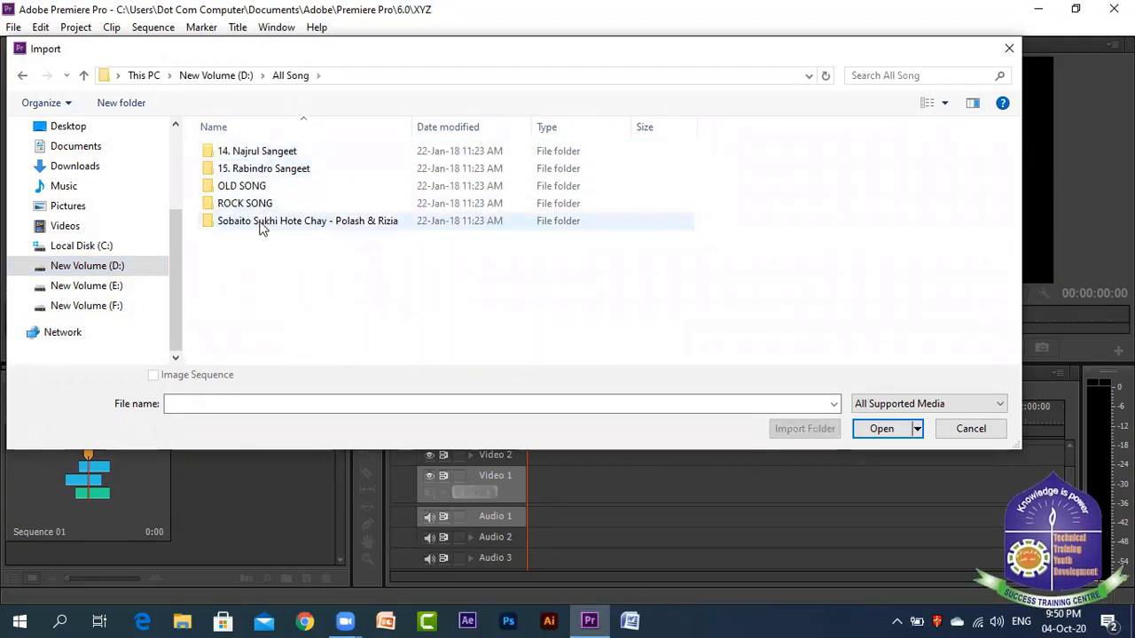
pyautogui.click(22, 78)
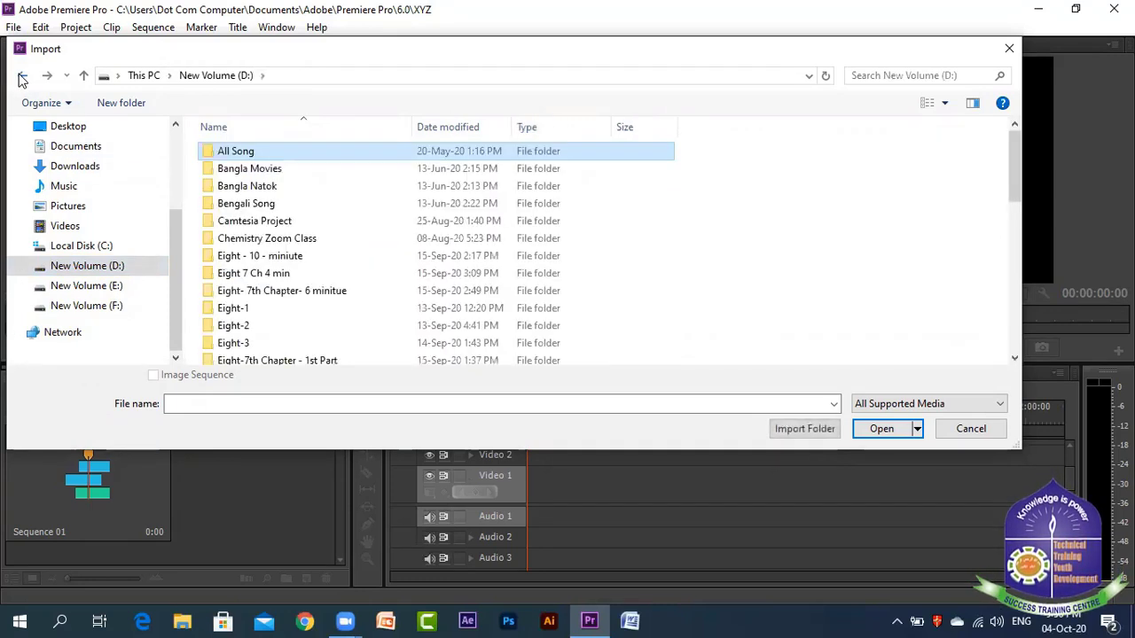
pyautogui.scroll(-3, 278, 319)
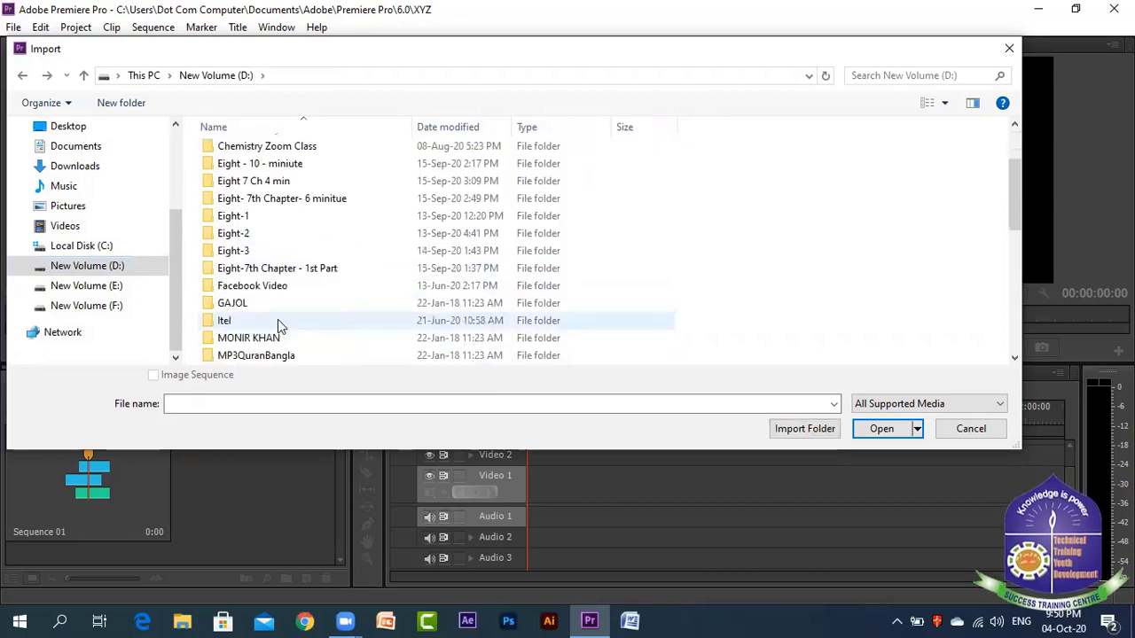
pyautogui.scroll(3, 276, 314)
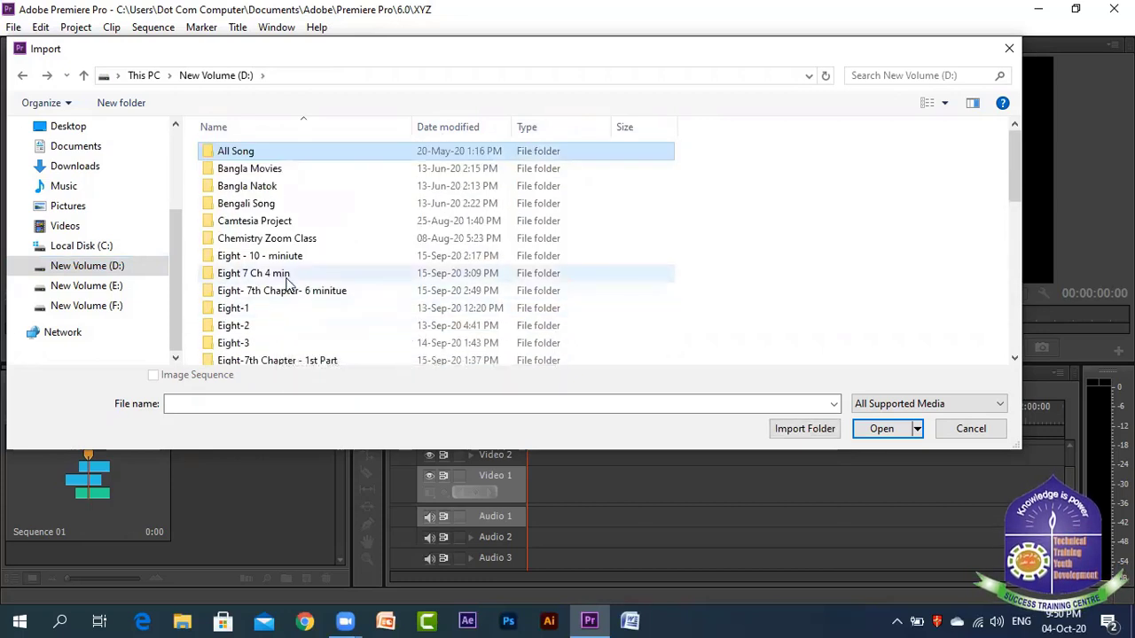
# Import the Aashona-Borbaad_FusionBD.Com video from the VIDEO SONG HD folder on New Volume (E:) into the project
pyautogui.click(109, 287)
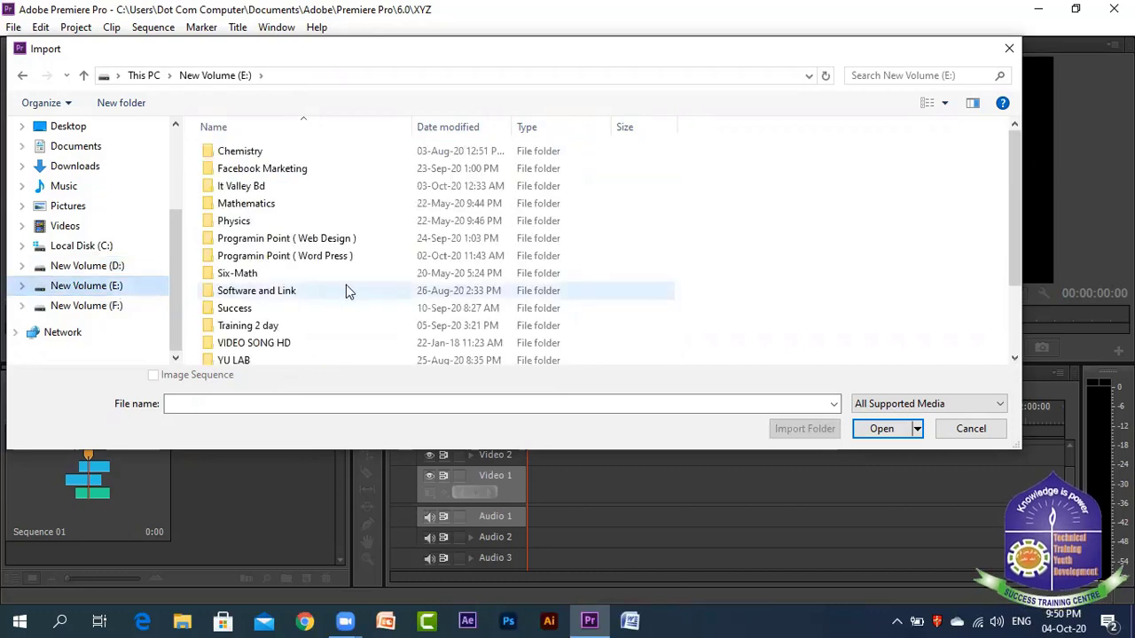
pyautogui.doubleClick(282, 343)
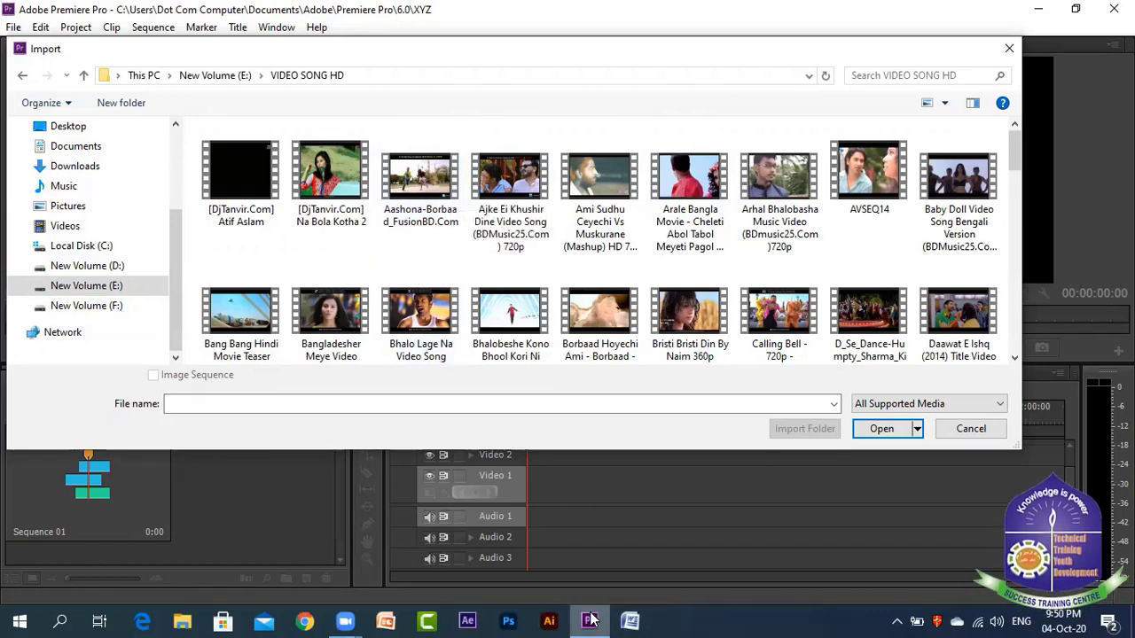
pyautogui.click(420, 177)
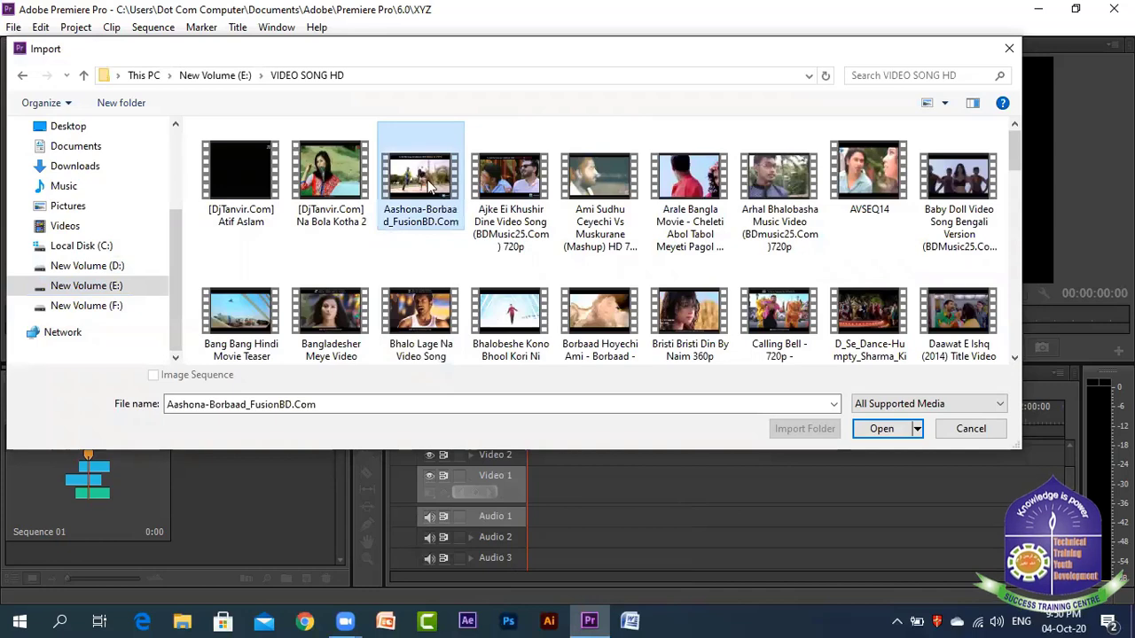
pyautogui.click(883, 430)
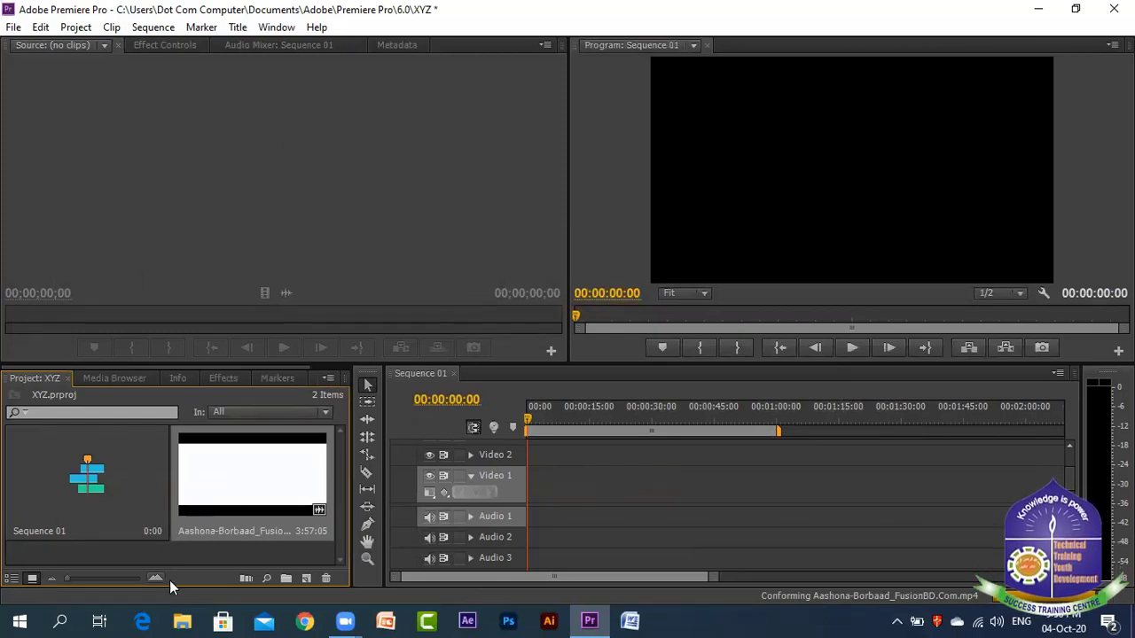
# Enlarge the project item thumbnails to the maximum, return them to the smallest size and deselect the imported clip
pyautogui.click(101, 382)
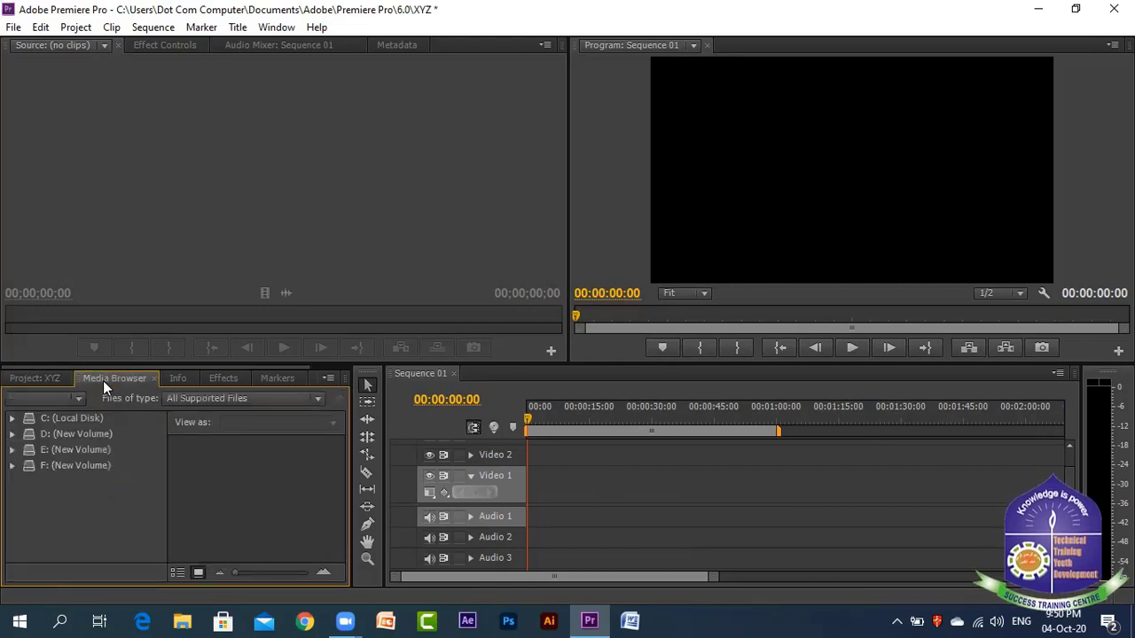
pyautogui.click(28, 384)
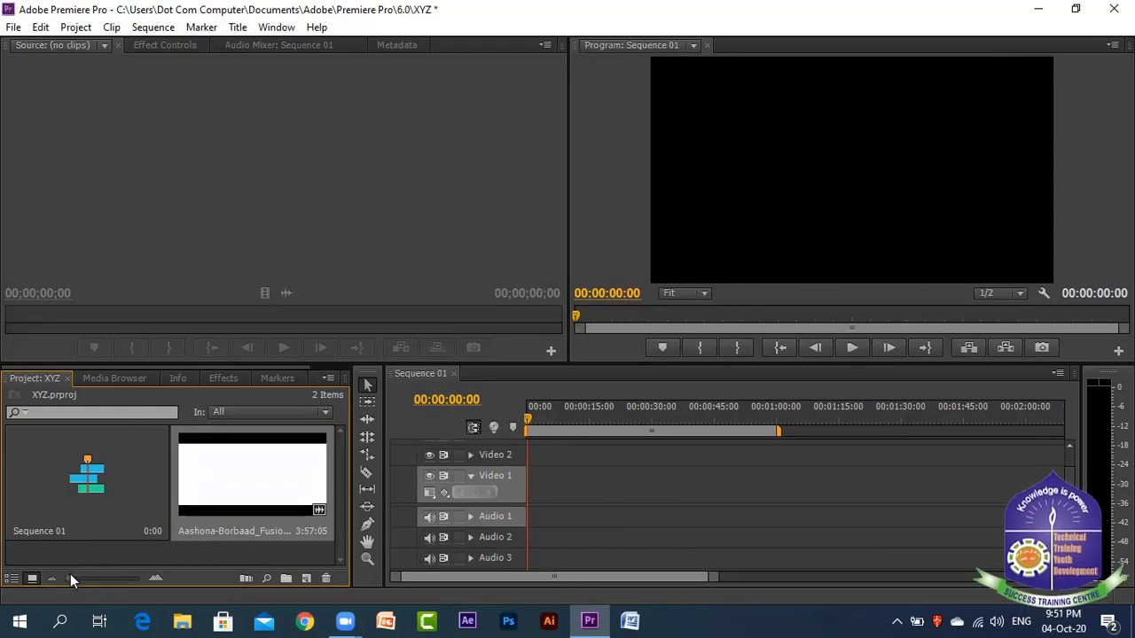
pyautogui.click(153, 577)
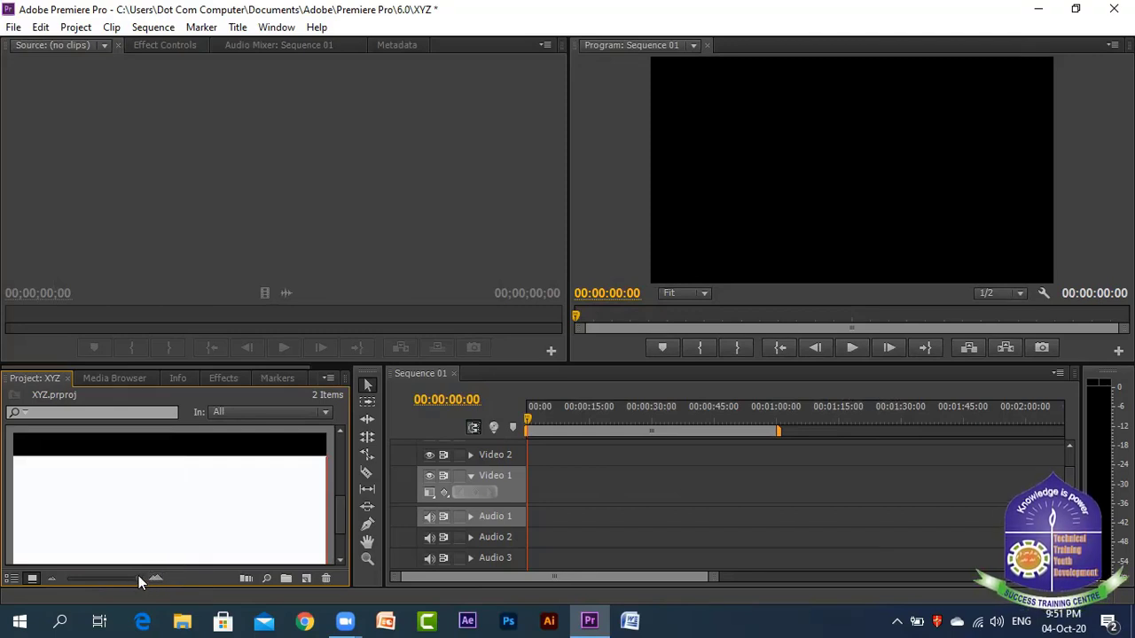
pyautogui.moveTo(138, 575); pyautogui.dragTo(70, 577)
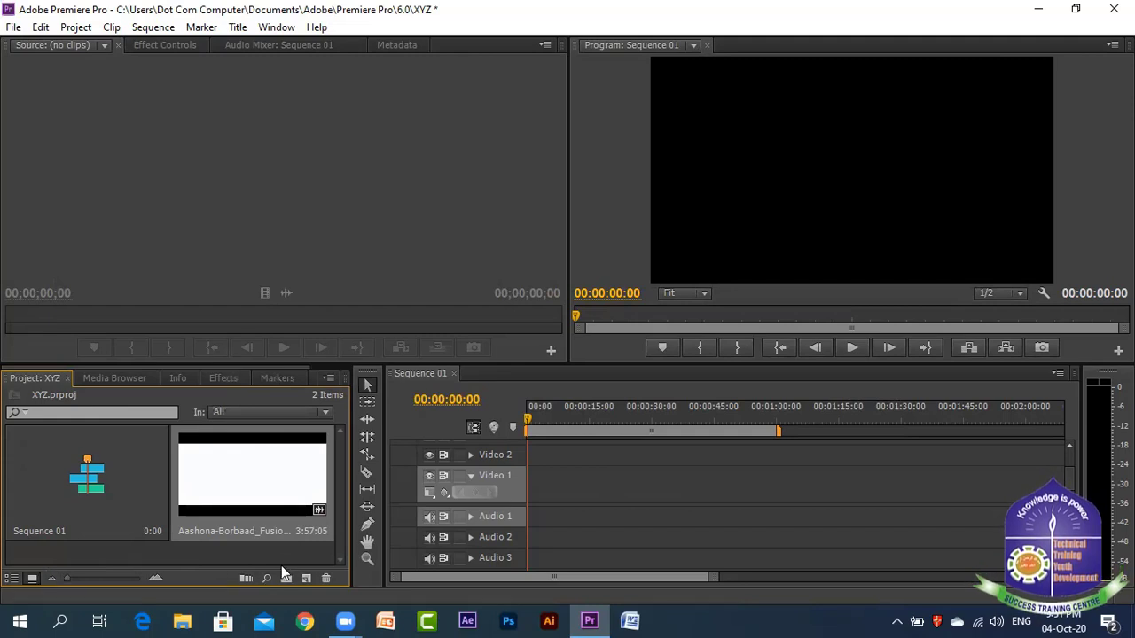
pyautogui.click(86, 562)
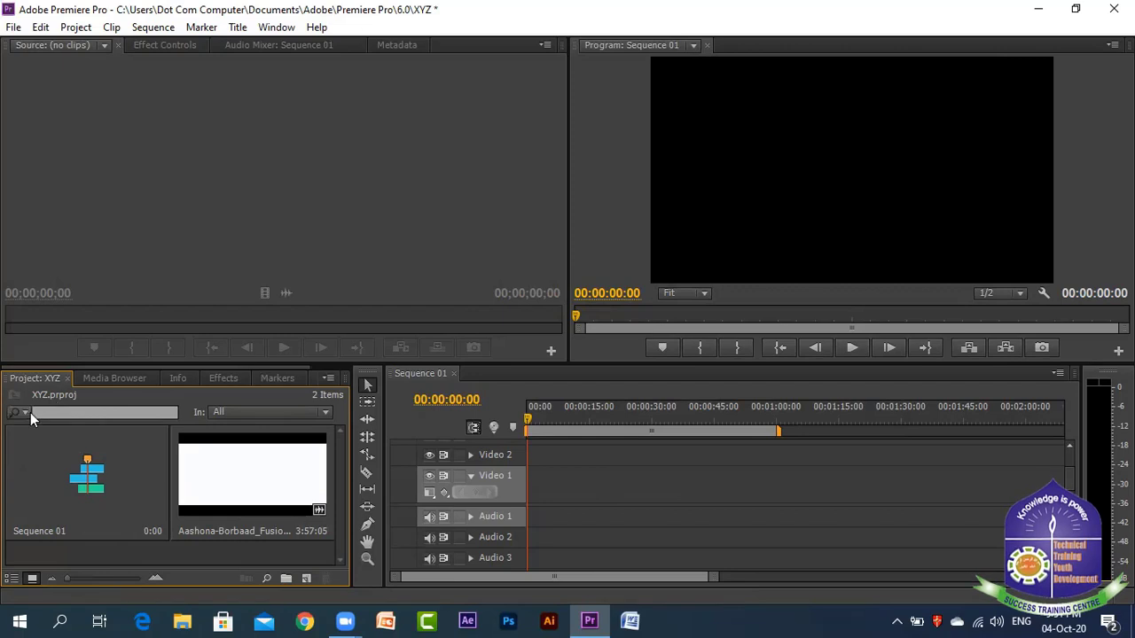
# Look through the Media Browser, Info, Effects and Markers panels and return to the project's items
pyautogui.click(114, 378)
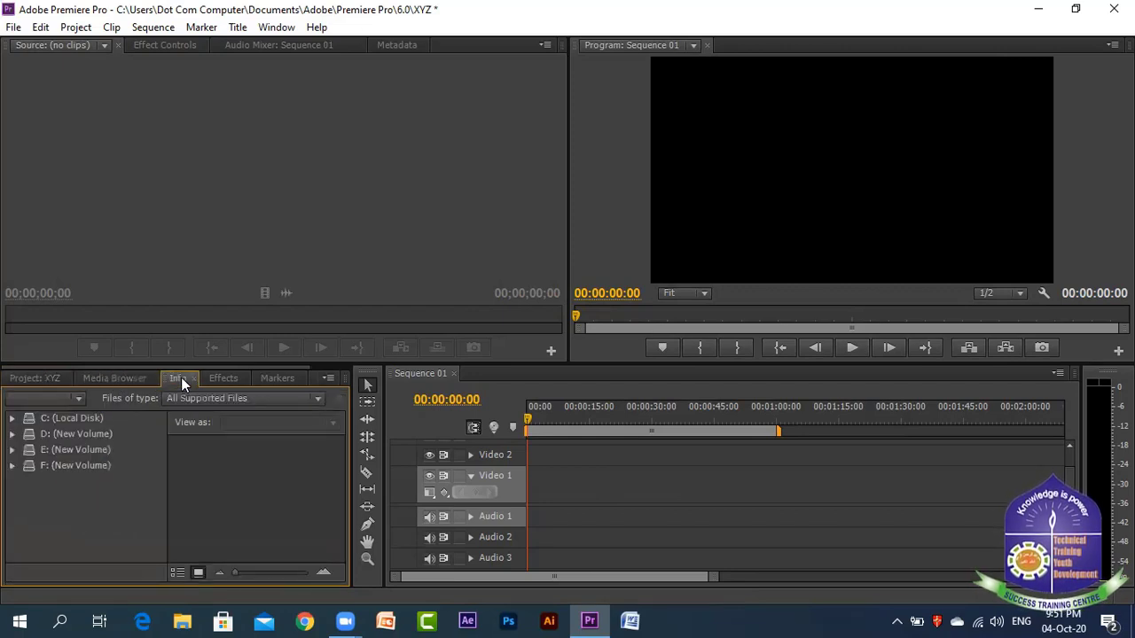
pyautogui.click(181, 376)
pyautogui.click(226, 378)
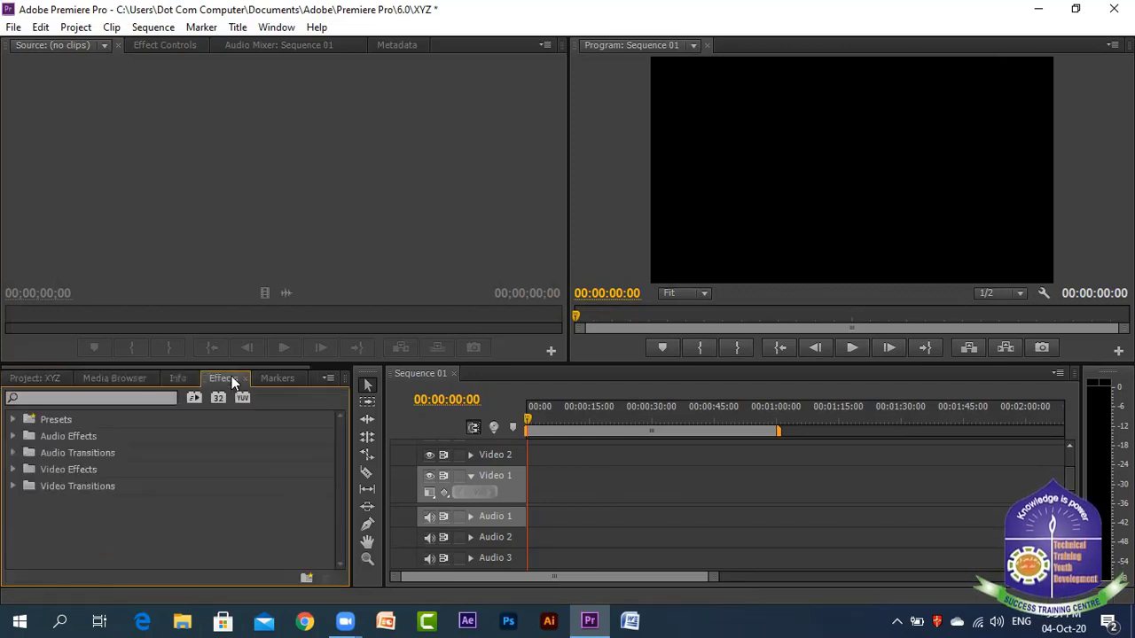
pyautogui.click(284, 378)
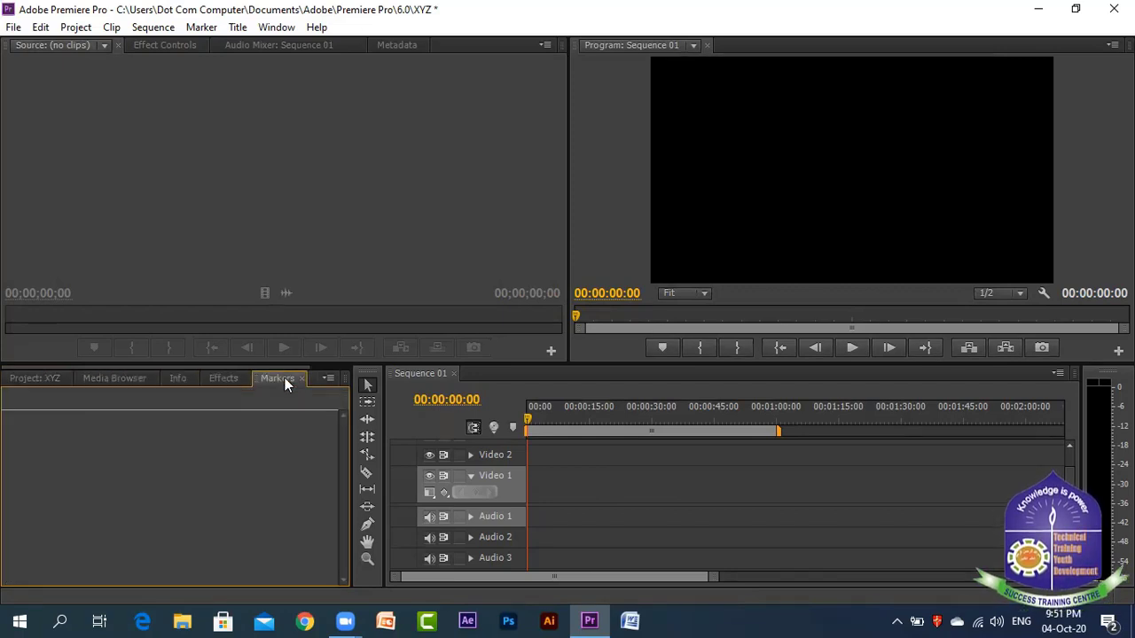
pyautogui.click(43, 378)
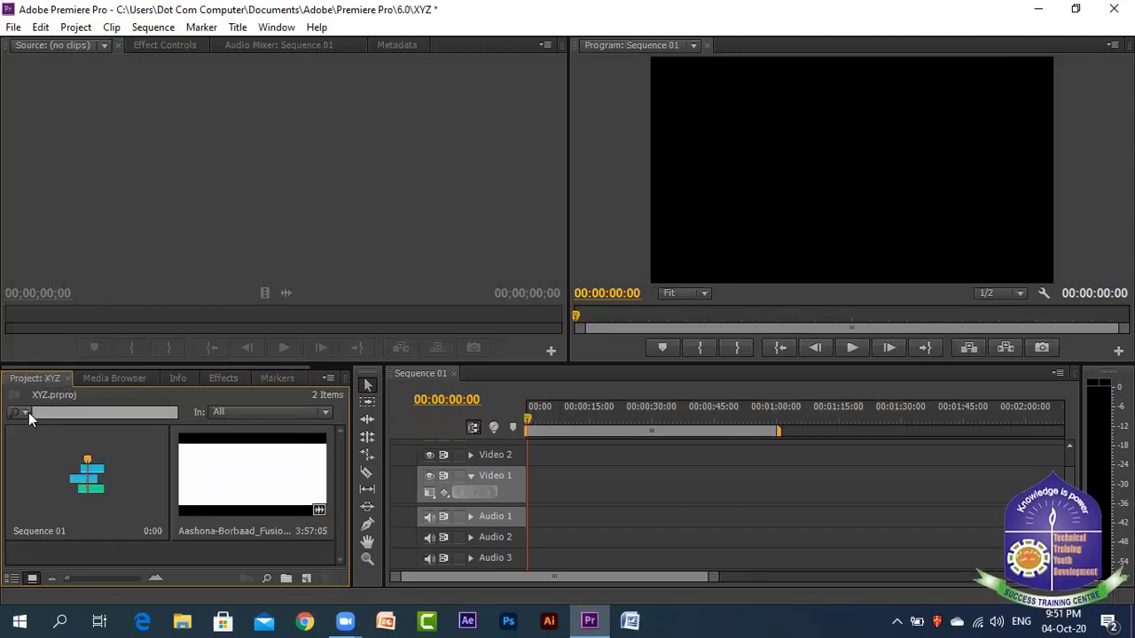
pyautogui.click(24, 413)
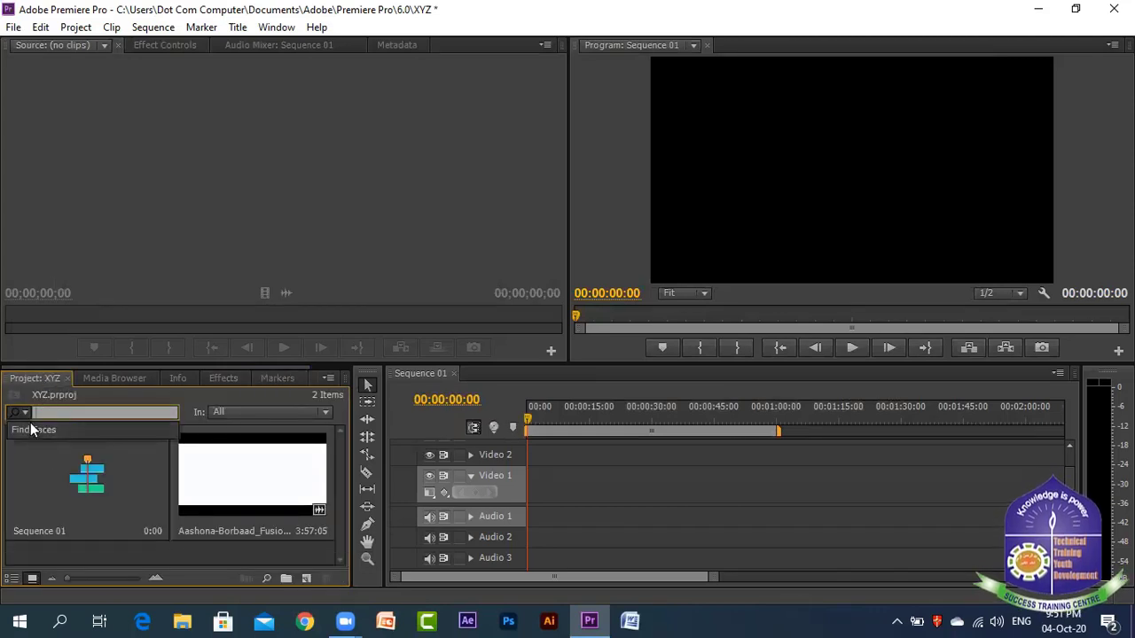
pyautogui.click(24, 415)
pyautogui.click(26, 417)
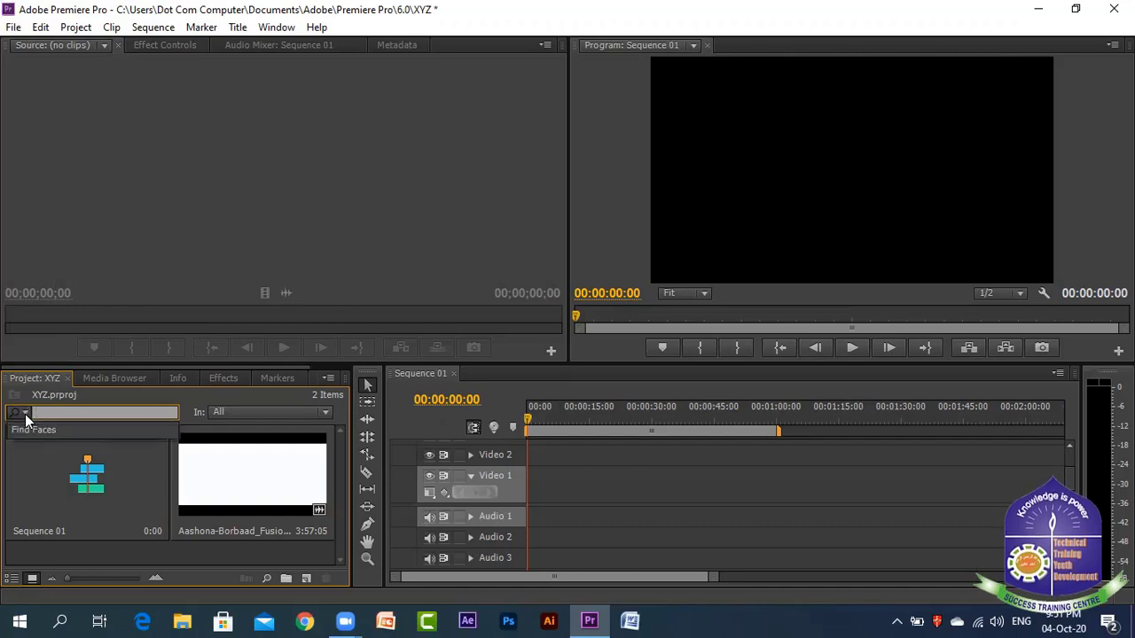
pyautogui.click(26, 417)
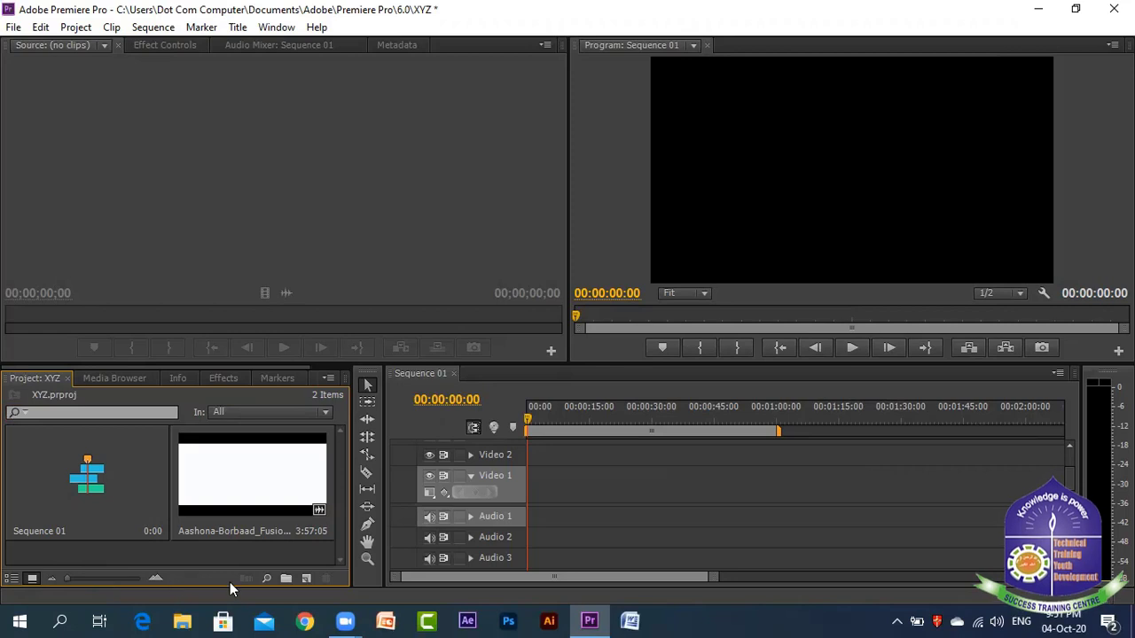
pyautogui.click(108, 379)
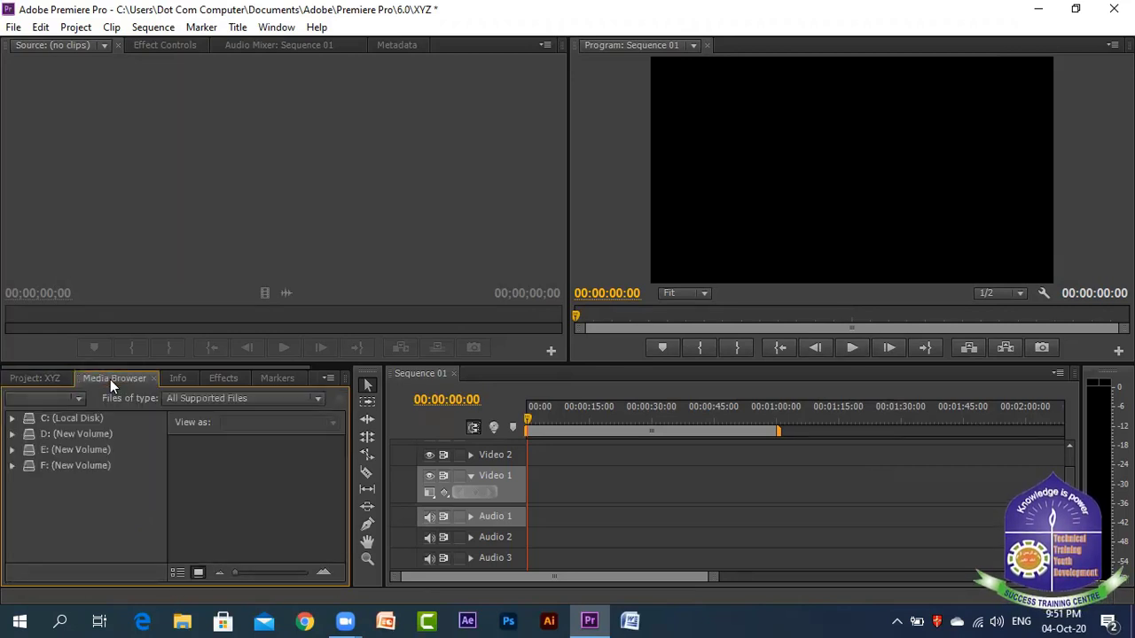
pyautogui.click(32, 379)
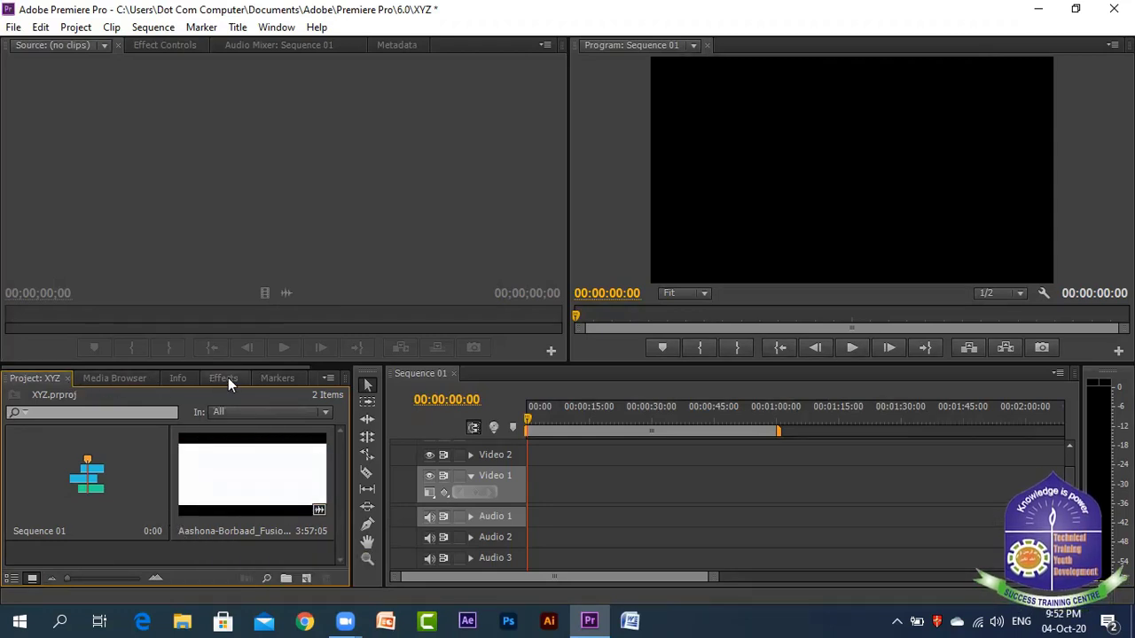
# Display the project items as a list and examine their frame rates
pyautogui.click(12, 579)
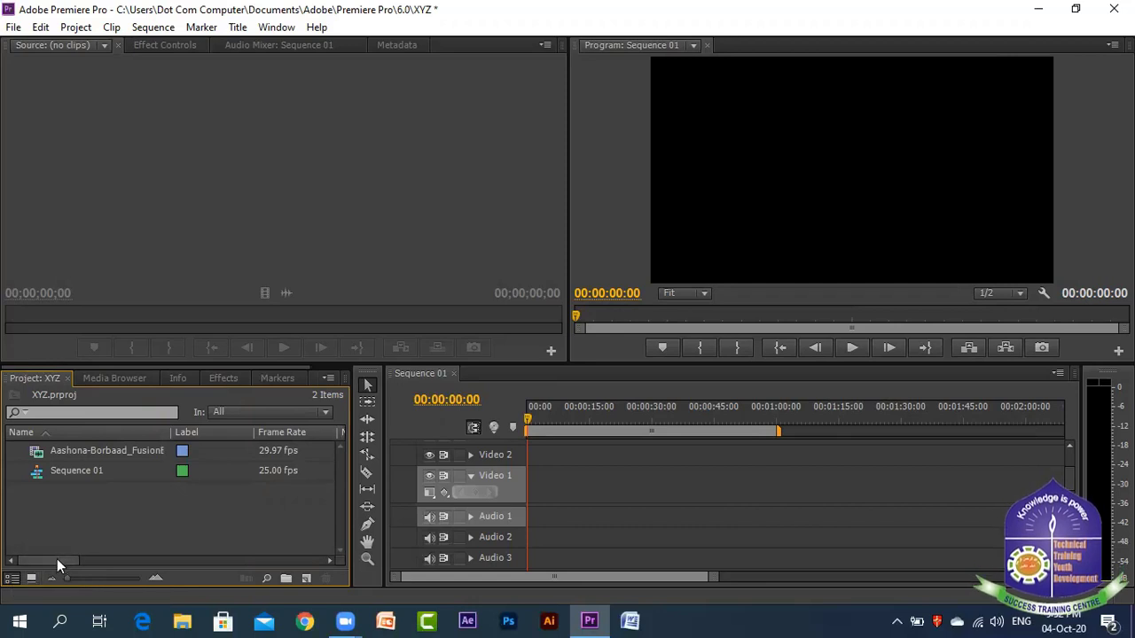
pyautogui.moveTo(57, 559); pyautogui.dragTo(55, 559)
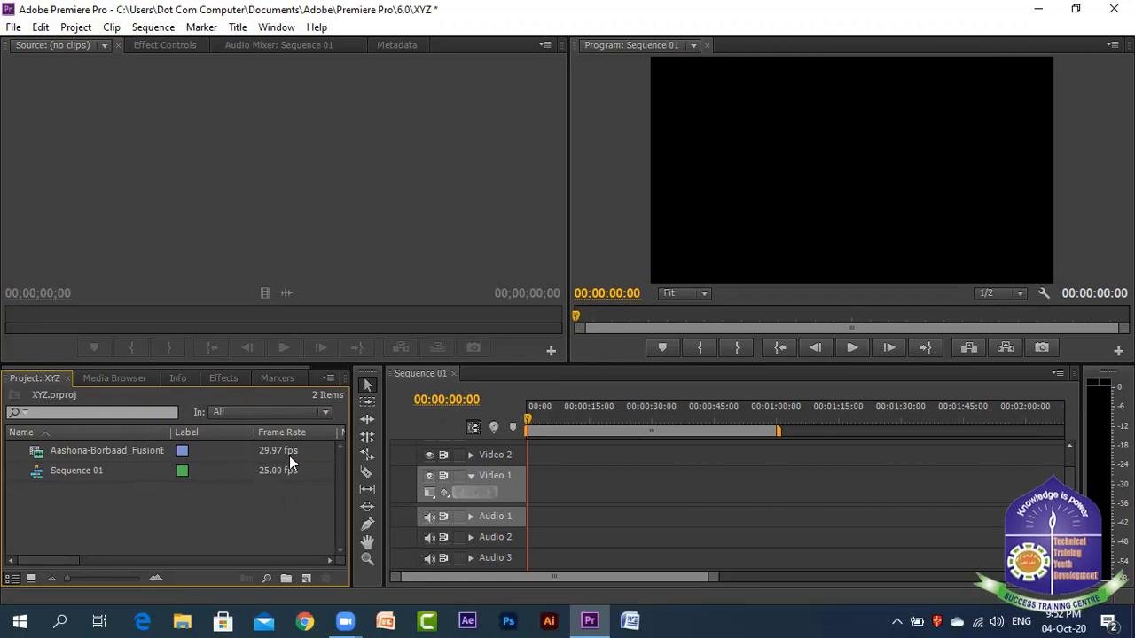
pyautogui.moveTo(289, 455)
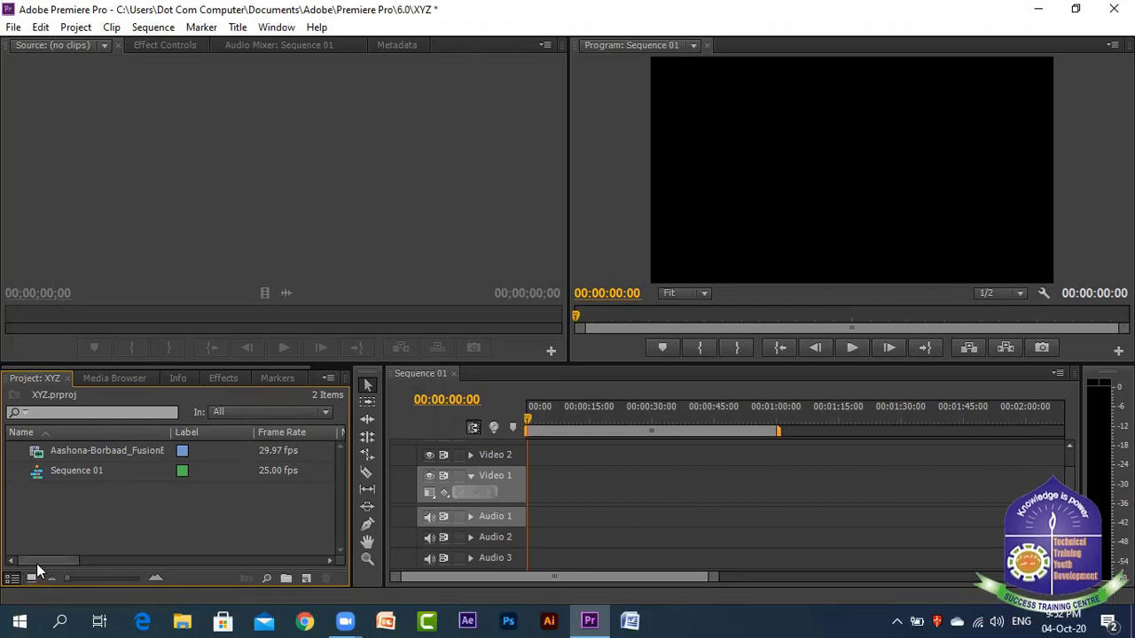
# Examine the media start and end, video info and audio info of the project items, and return to the first columns
pyautogui.moveTo(37, 563); pyautogui.dragTo(47, 565)
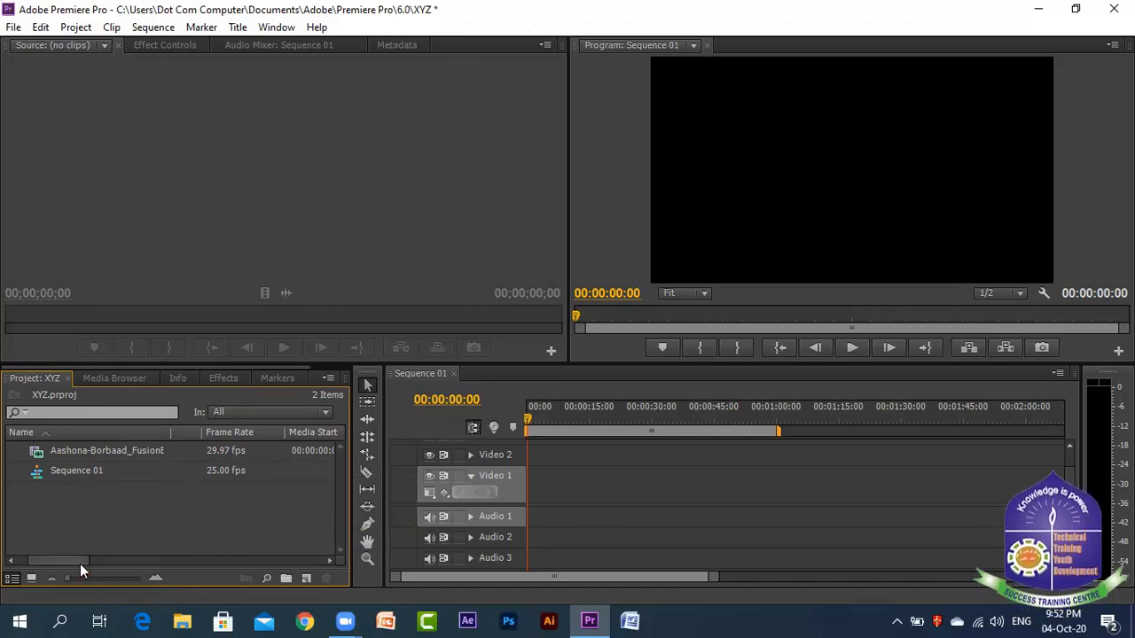
pyautogui.moveTo(78, 562); pyautogui.dragTo(100, 568)
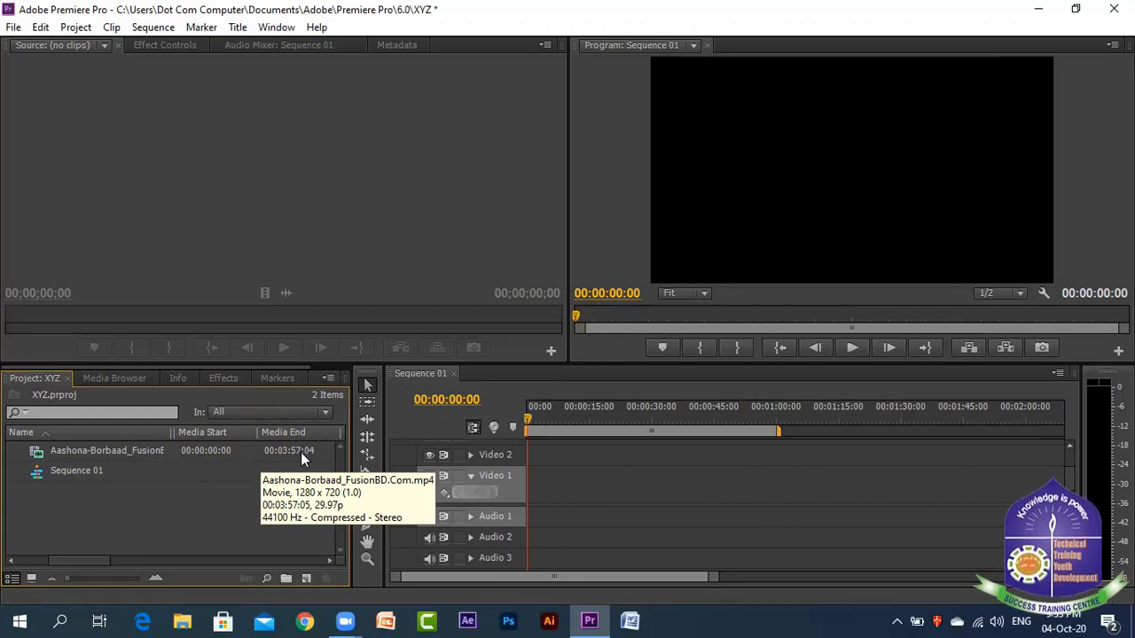
pyautogui.moveTo(97, 559); pyautogui.dragTo(185, 583)
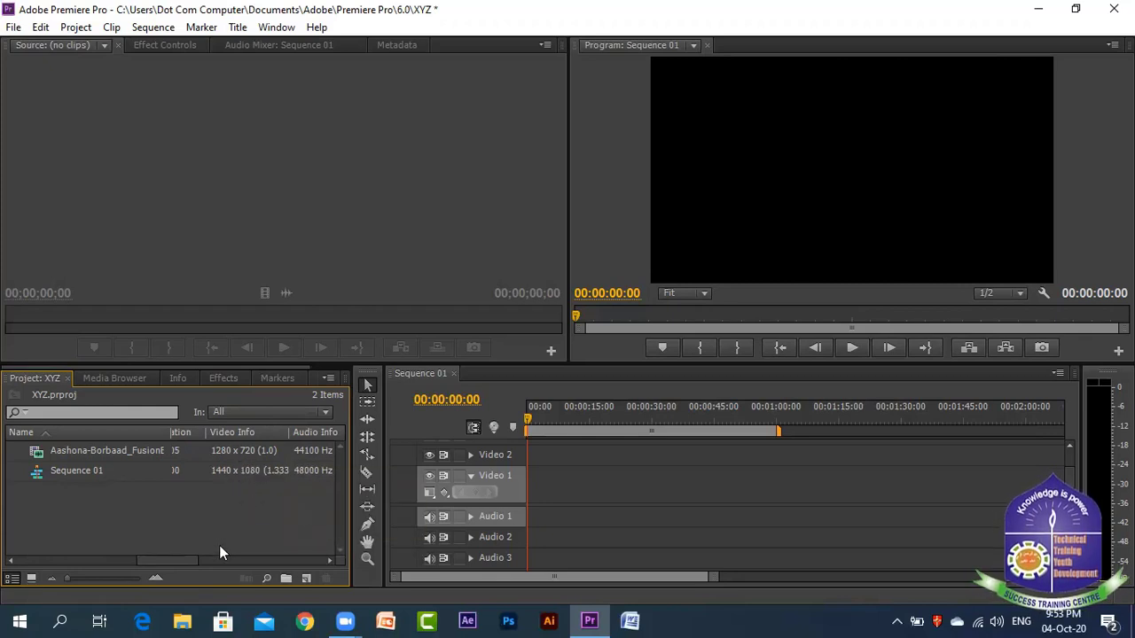
pyautogui.moveTo(175, 560); pyautogui.dragTo(186, 560)
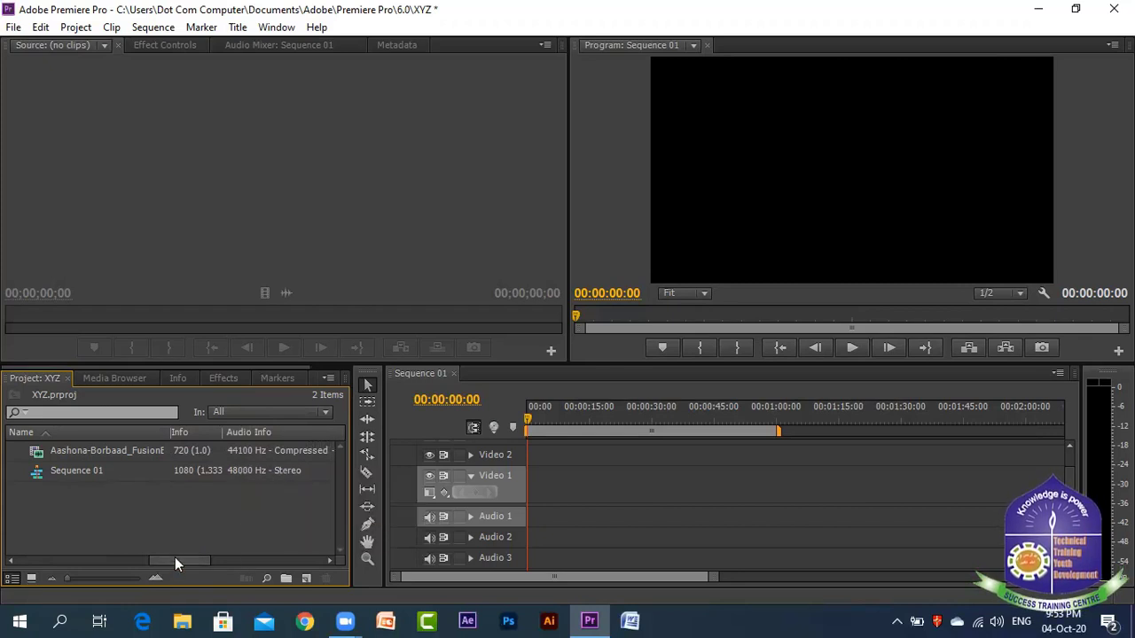
pyautogui.moveTo(174, 558); pyautogui.dragTo(25, 562)
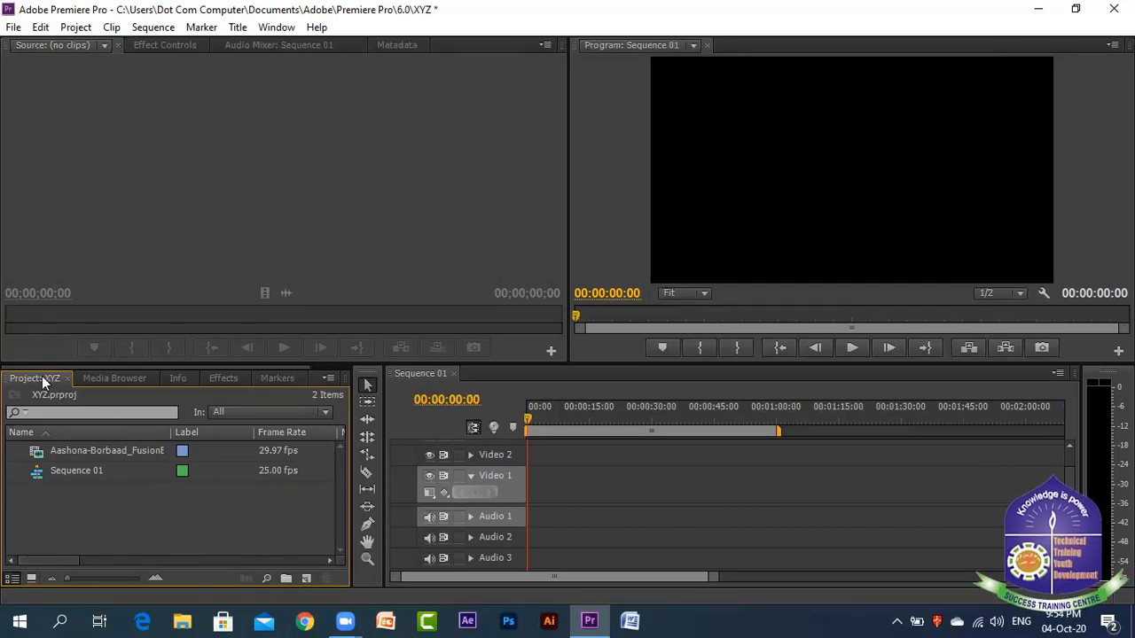
# Show the project items as thumbnails, load the Aashona-Borbaad clip into the Source Monitor and move its playhead to 00:00:57:02
pyautogui.click(31, 578)
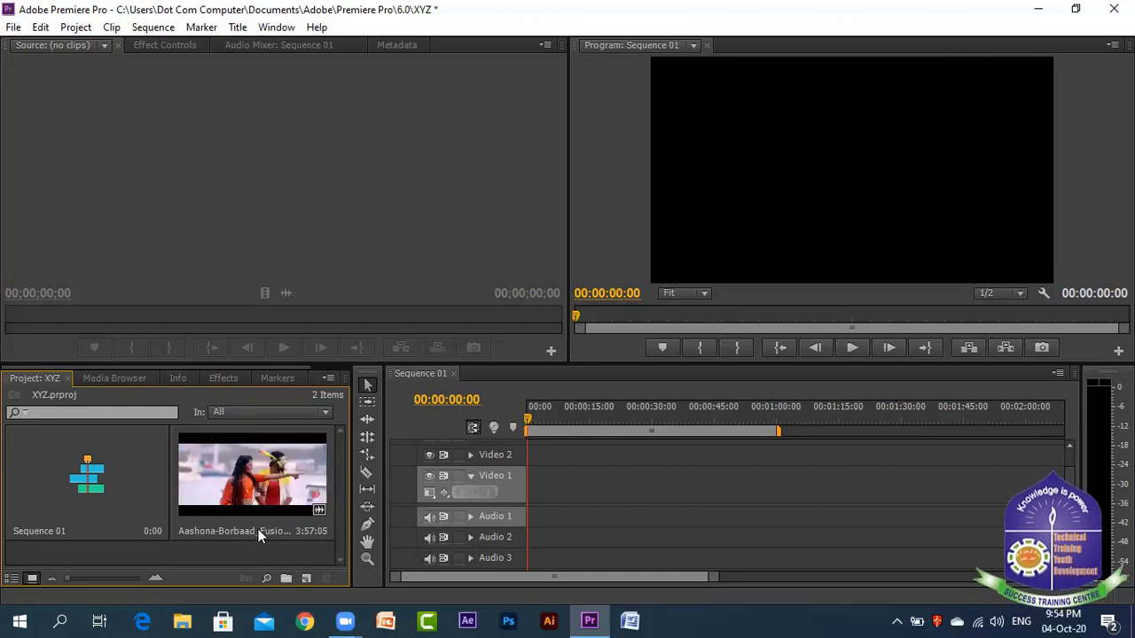
pyautogui.click(224, 472)
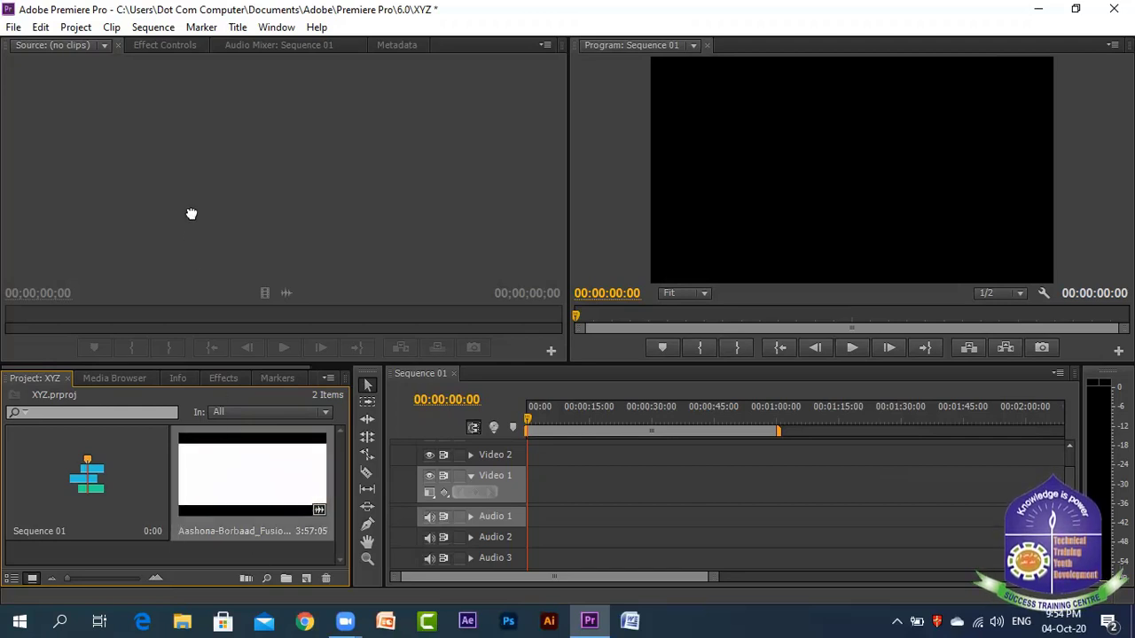
pyautogui.moveTo(186, 186); pyautogui.dragTo(186, 187)
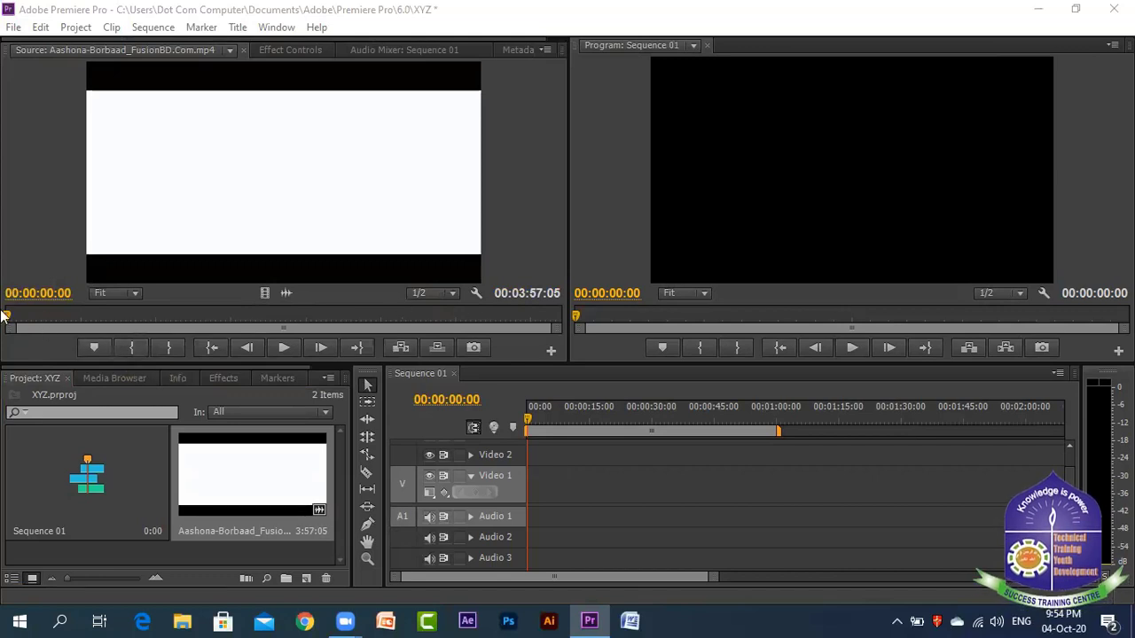
pyautogui.moveTo(10, 317); pyautogui.dragTo(138, 321)
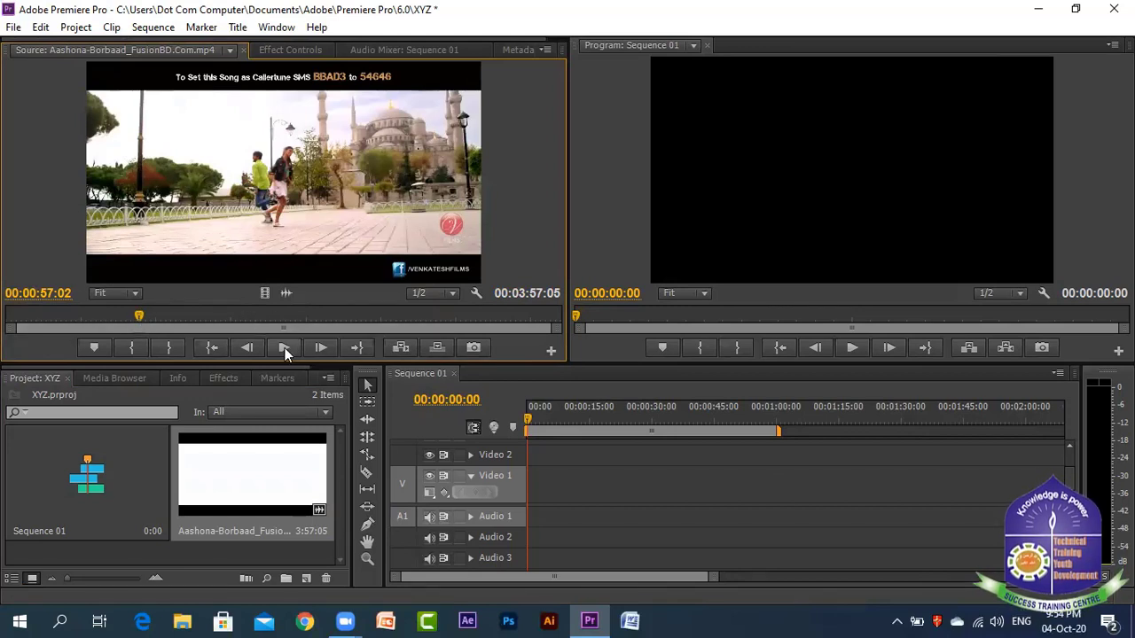
# Lower the computer's speaker volume and play the source clip from 00:00:57:02, stopping at 00:01:02:23
pyautogui.click(995, 621)
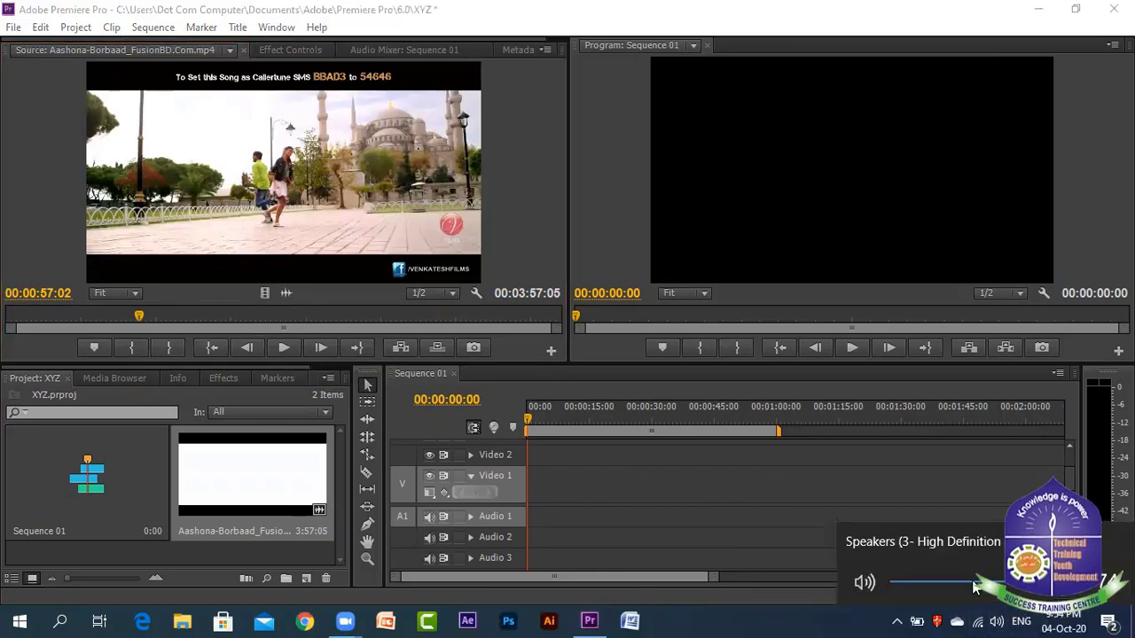
pyautogui.moveTo(955, 580); pyautogui.dragTo(933, 583)
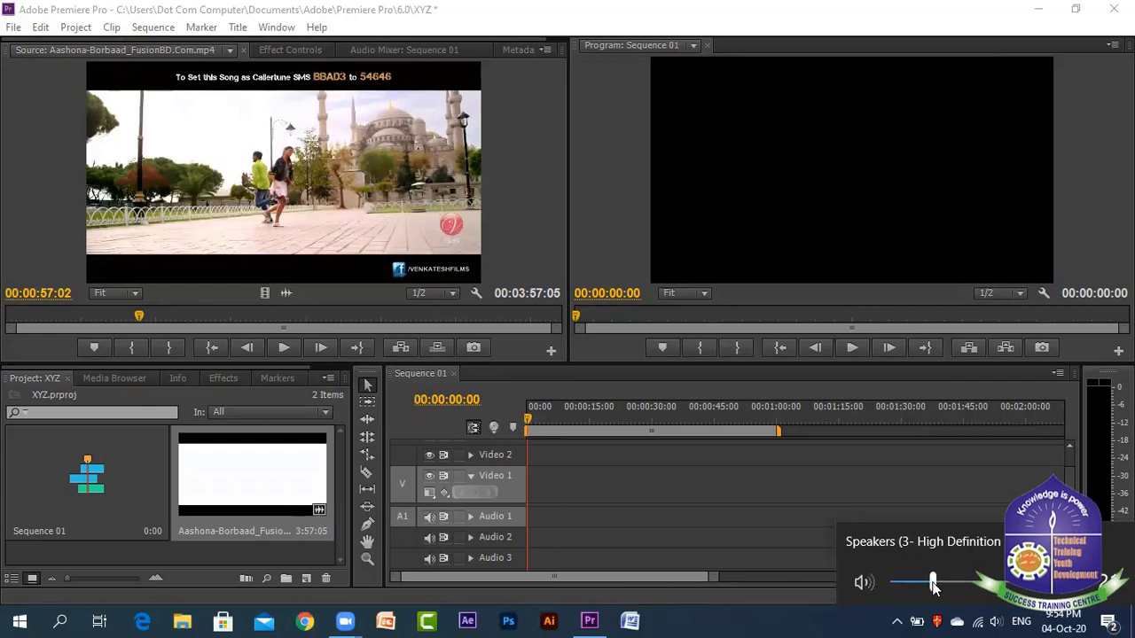
pyautogui.click(780, 621)
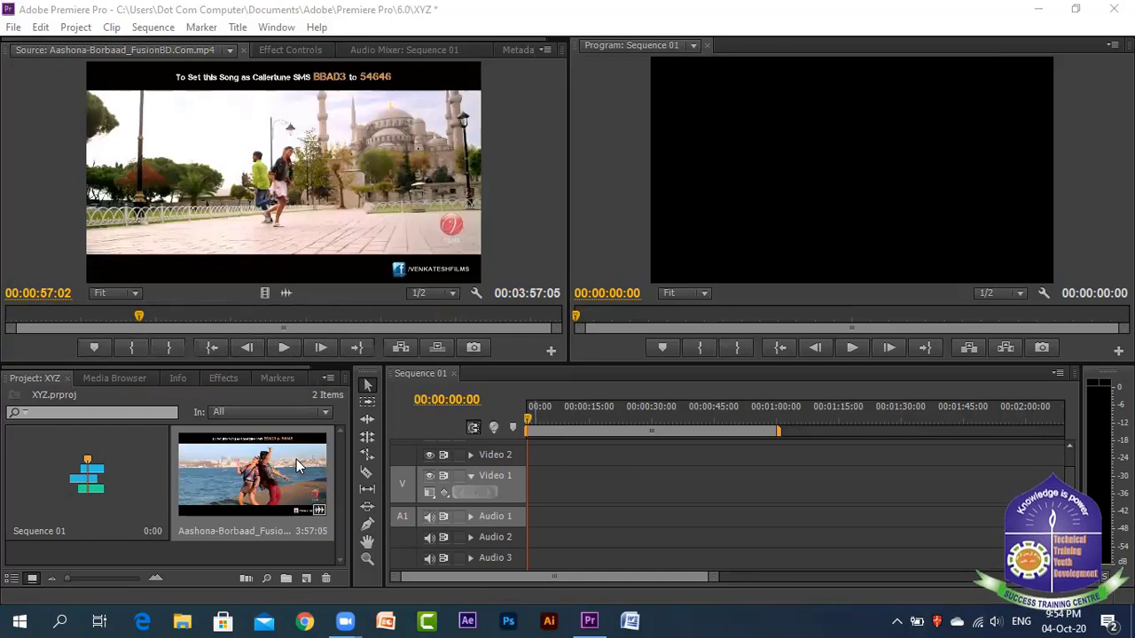
pyautogui.click(274, 347)
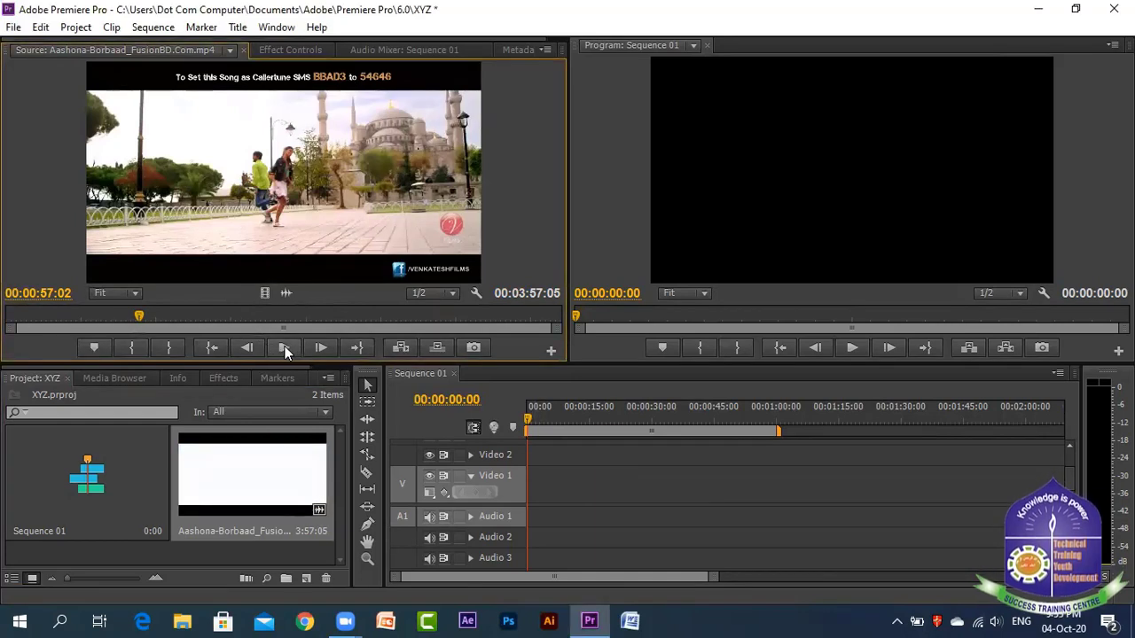
pyautogui.click(284, 346)
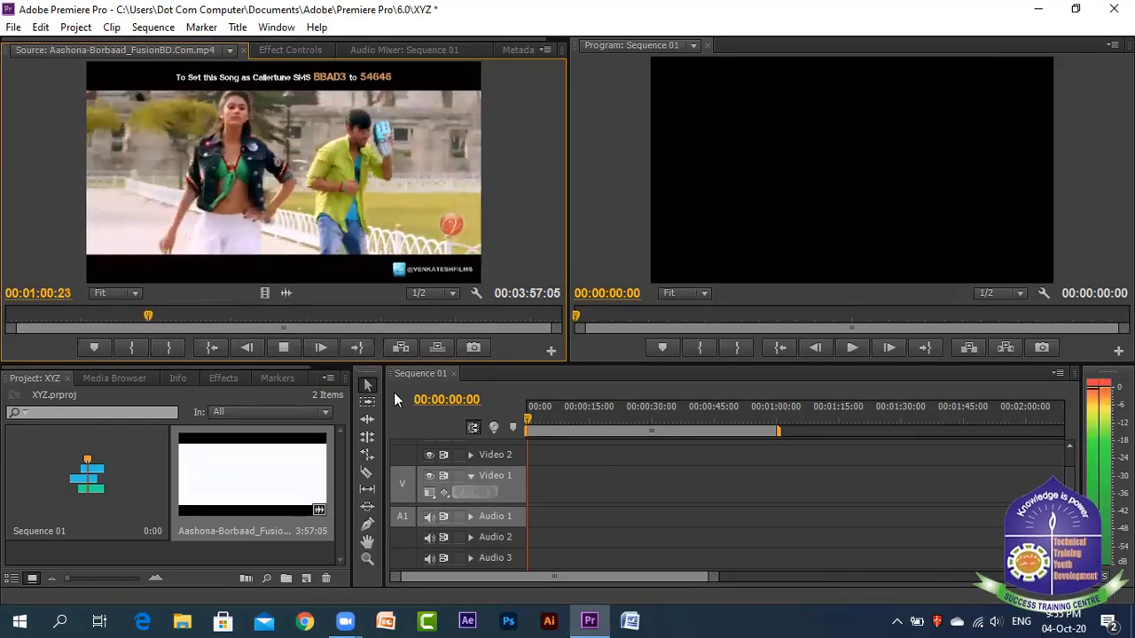
pyautogui.click(284, 347)
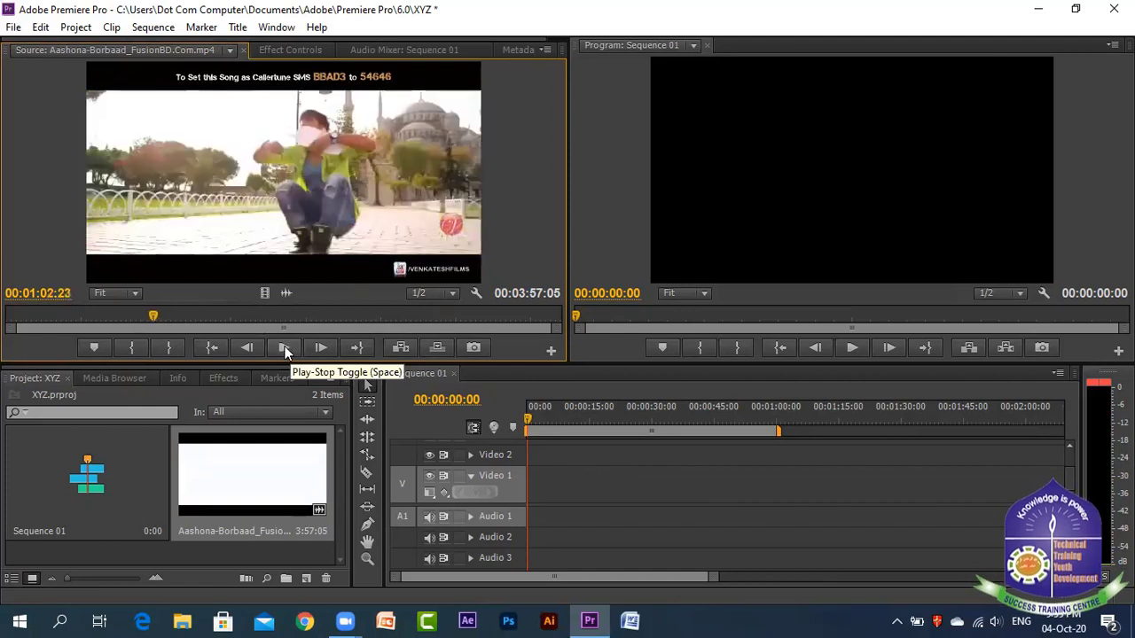
# Mark an In point at 00:01:02:23 in the source clip and scrub on either side of it
pyautogui.click(132, 349)
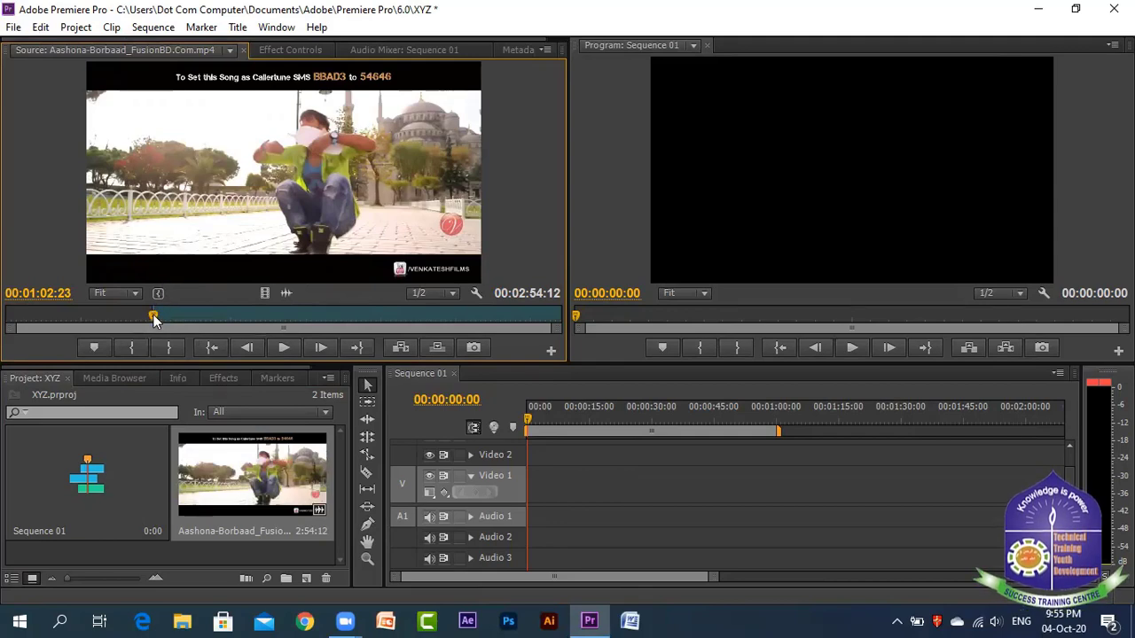
pyautogui.moveTo(154, 317); pyautogui.dragTo(75, 318)
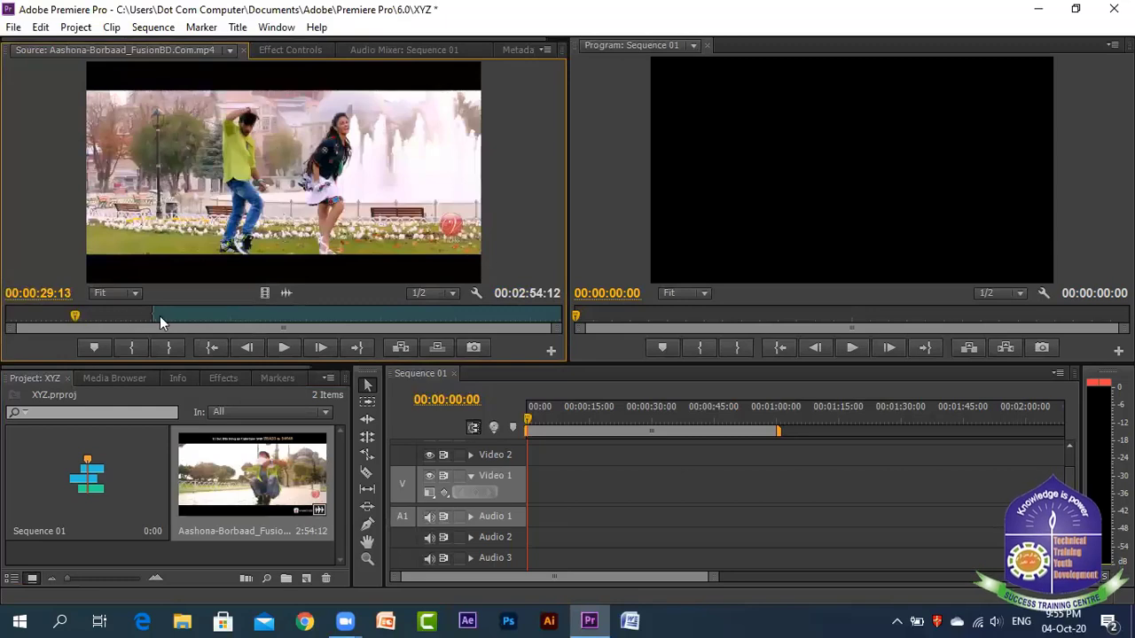
pyautogui.click(167, 315)
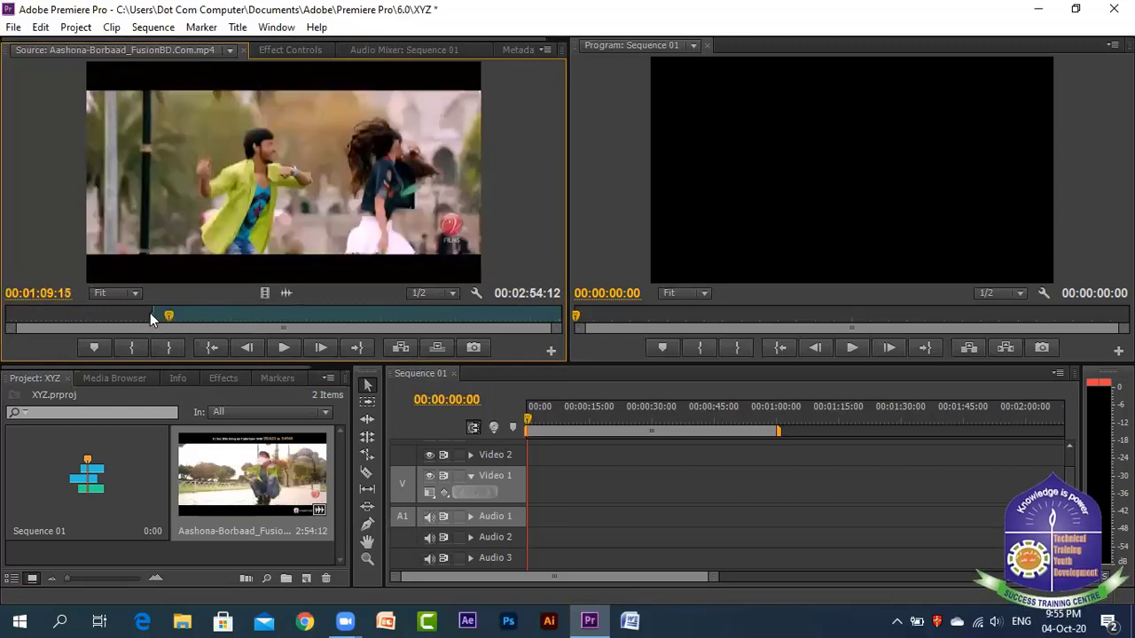
# Move the source clip's In point back to about 00:00:22 and mark the Out point at 00:01:14:13
pyautogui.moveTo(154, 315); pyautogui.dragTo(58, 316)
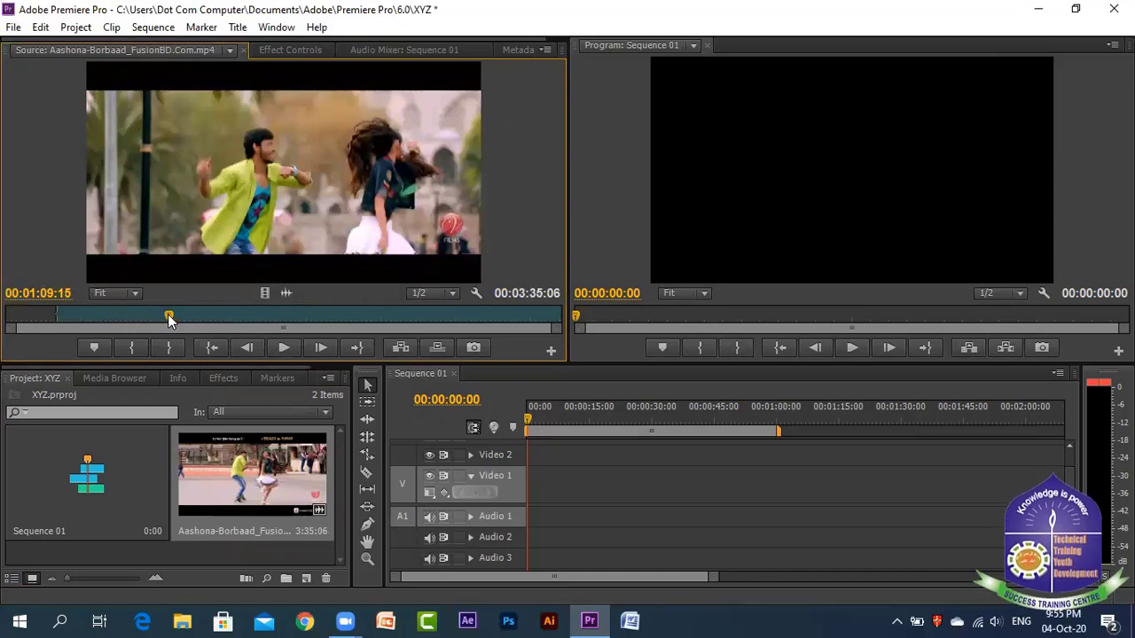
pyautogui.moveTo(163, 315); pyautogui.dragTo(55, 318)
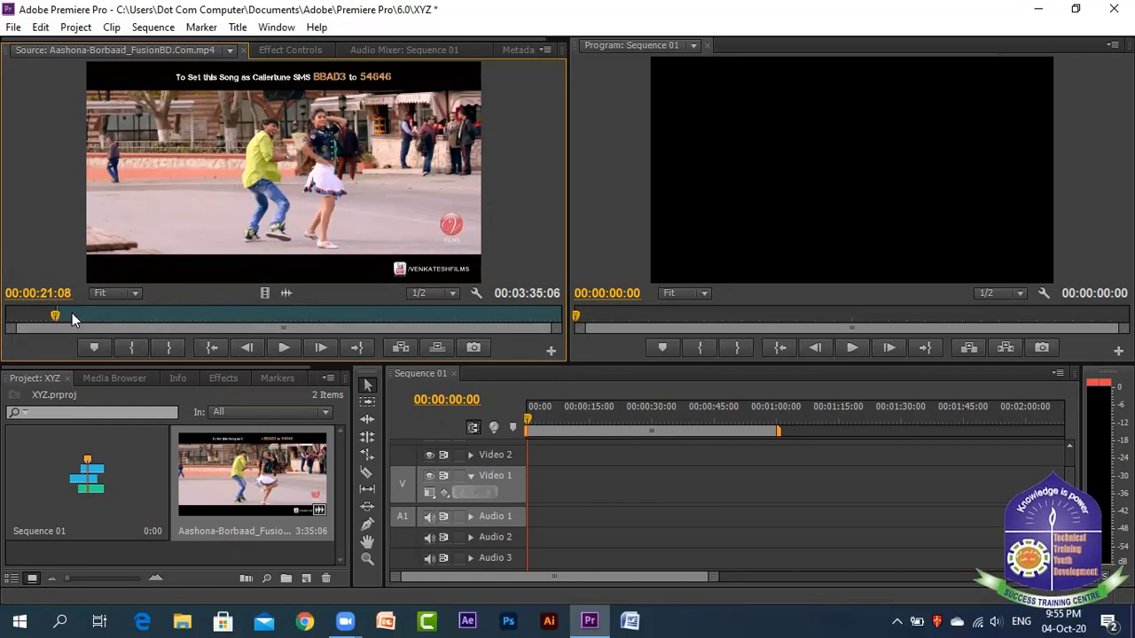
pyautogui.moveTo(72, 318); pyautogui.dragTo(180, 320)
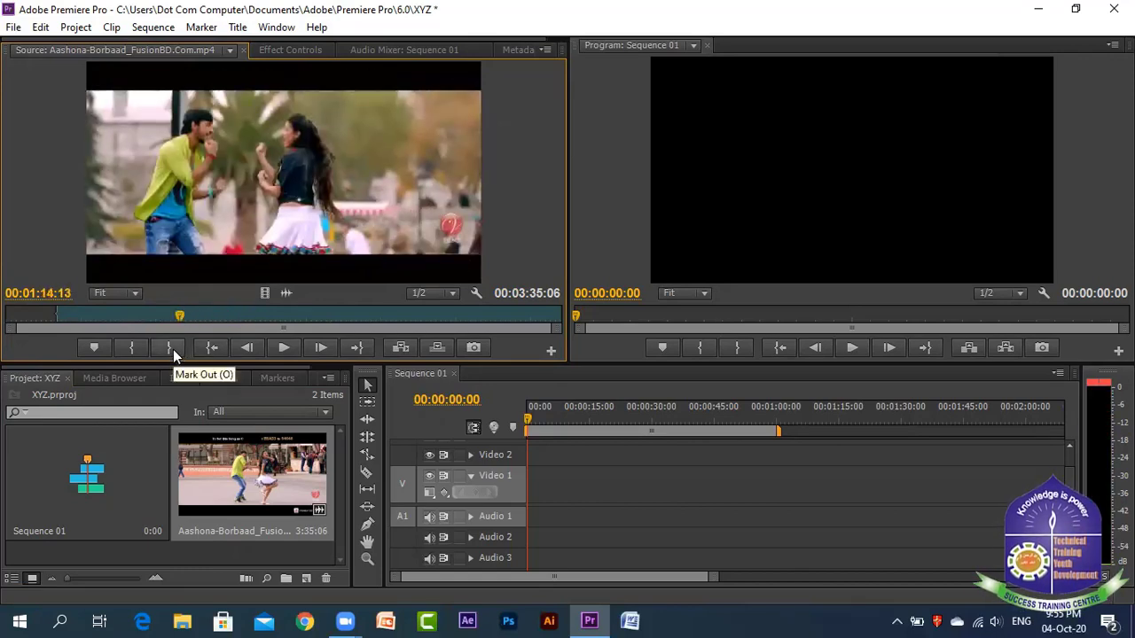
pyautogui.click(172, 348)
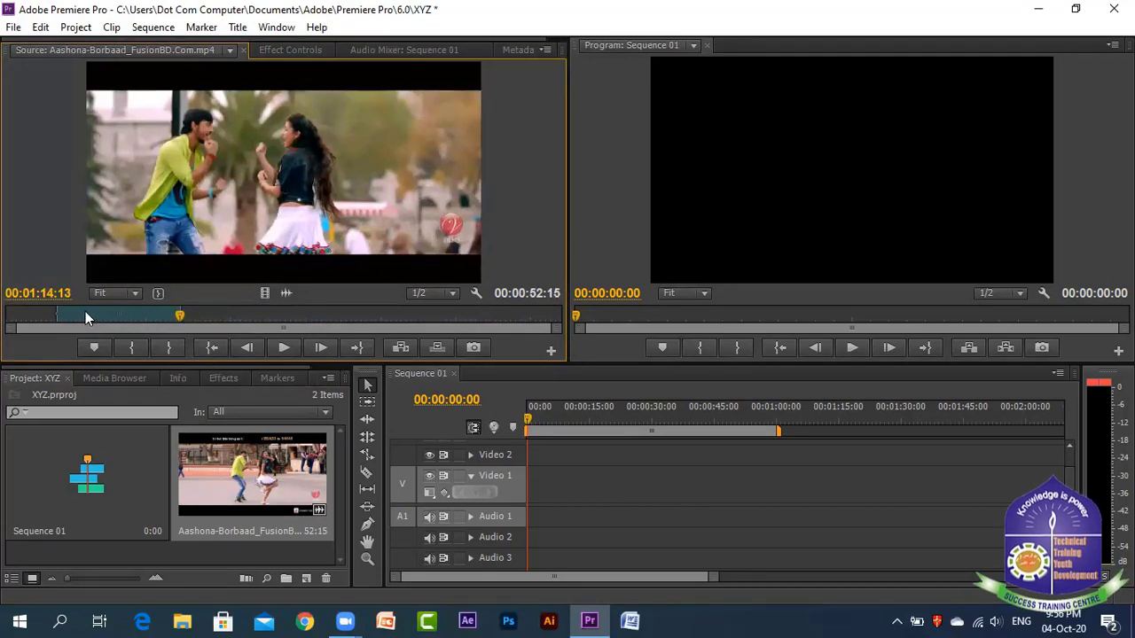
# Scrub the source clip to near its end and play it in reverse, stopping at 00:03:49:00
pyautogui.moveTo(85, 311); pyautogui.dragTo(640, 347)
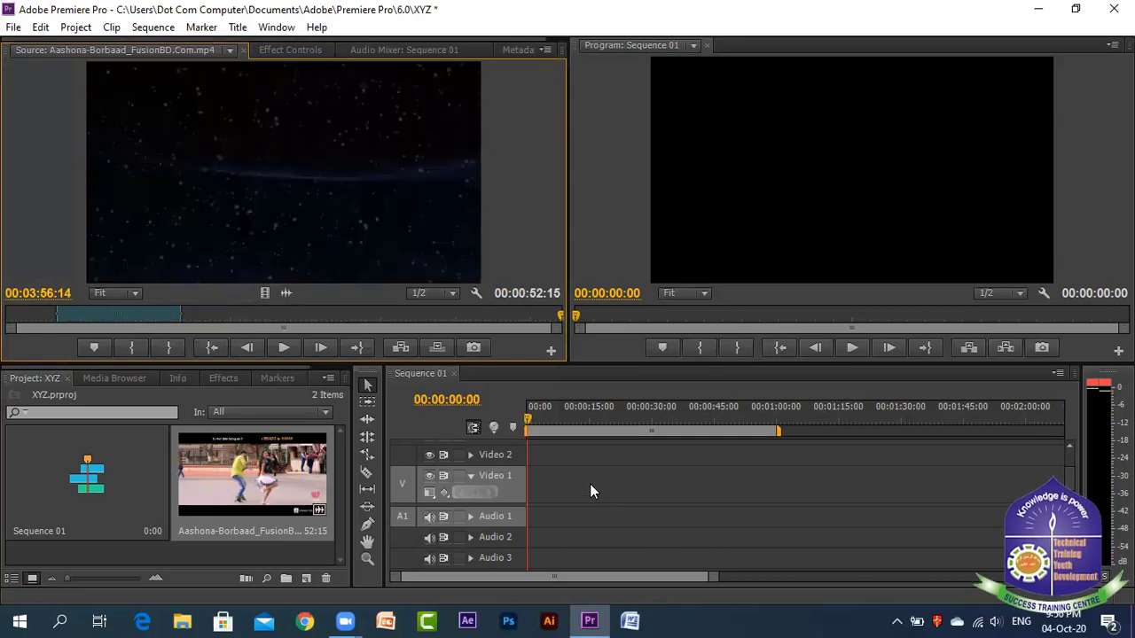
pyautogui.press('j')
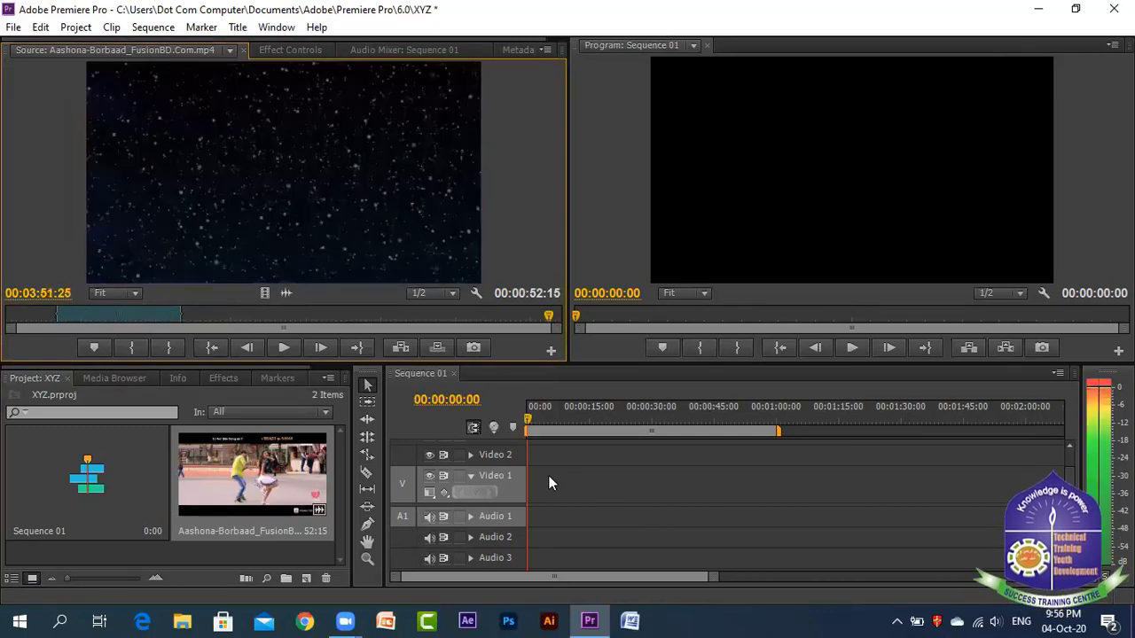
pyautogui.press('k')
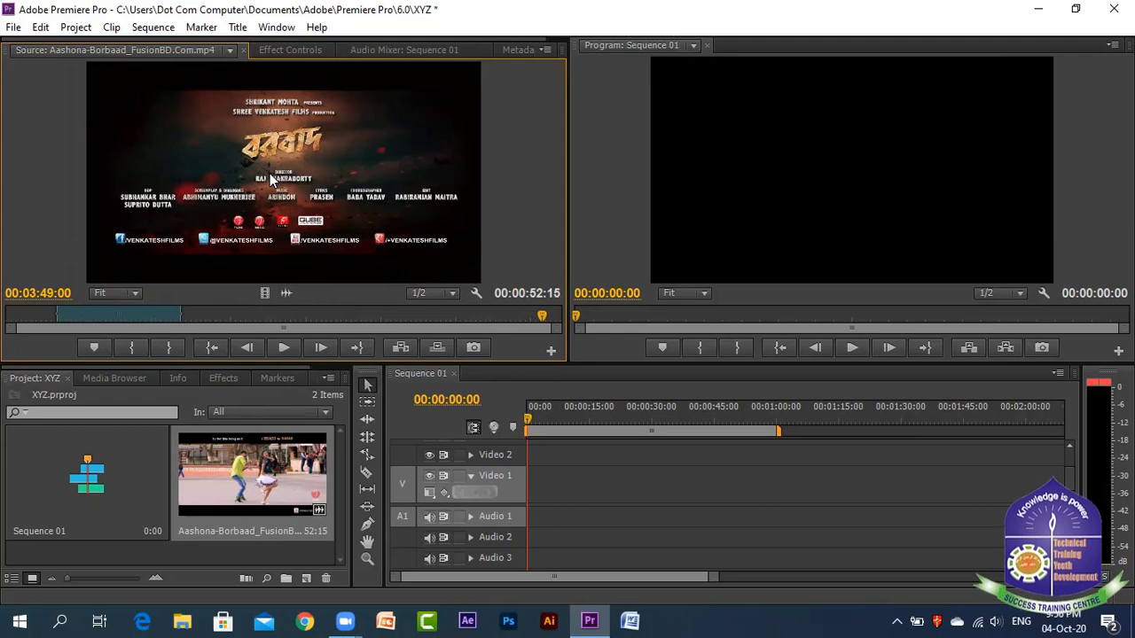
# Place the marked source section at the start of Video 1 and Audio 1, changing the sequence settings to match the clip
pyautogui.moveTo(271, 180); pyautogui.dragTo(515, 534)
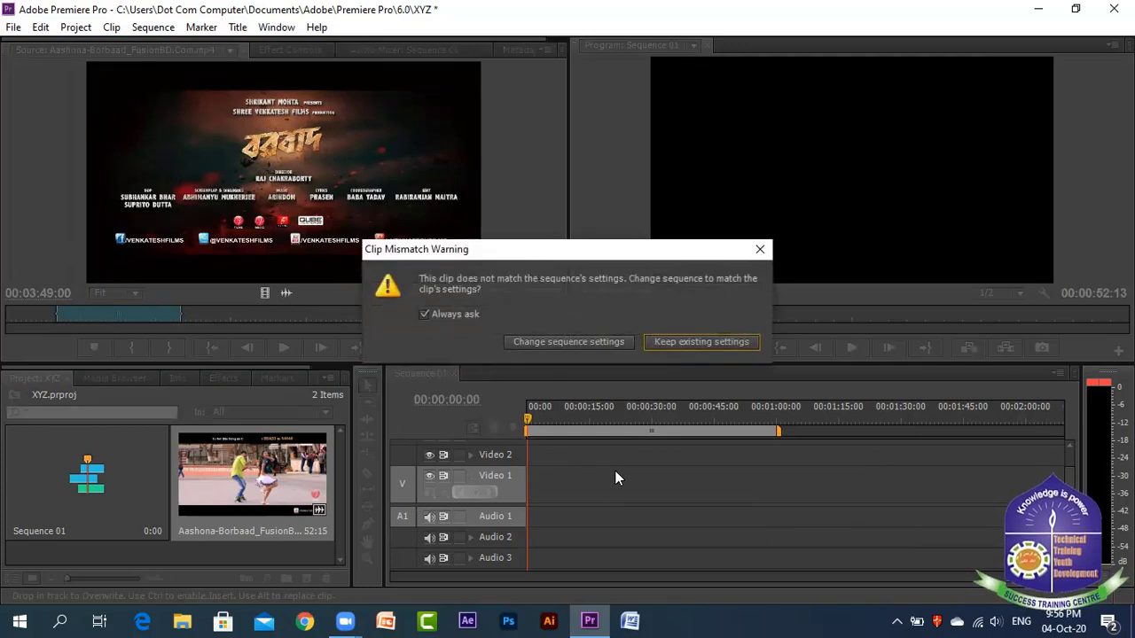
pyautogui.click(551, 342)
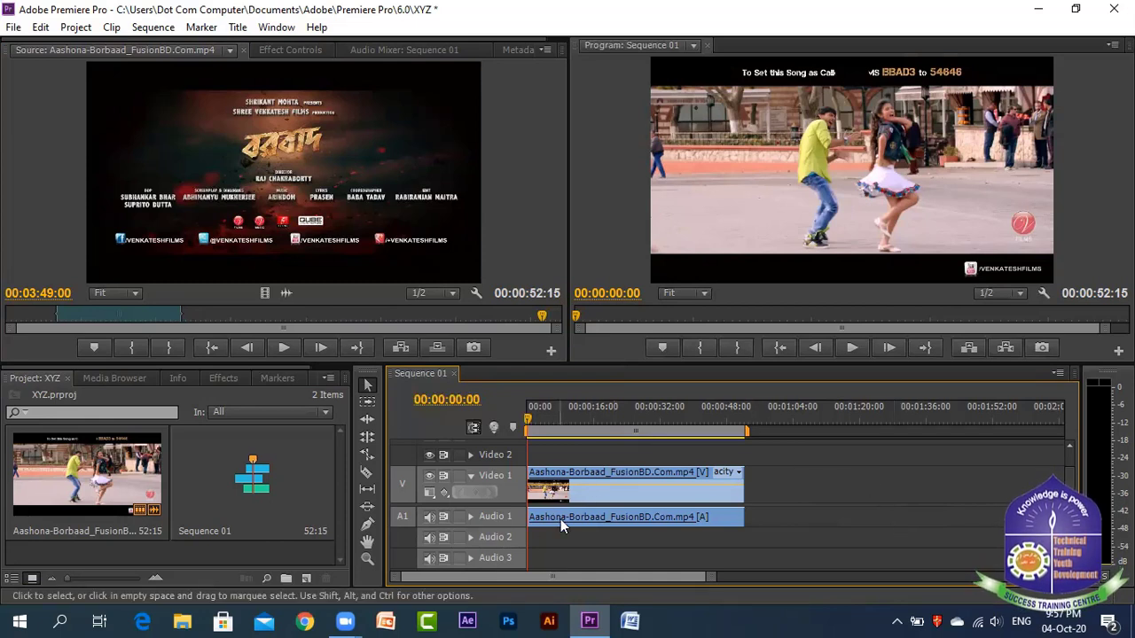
# Collapse the Video 1 track and check the durations of the placed clip and the work area
pyautogui.click(470, 475)
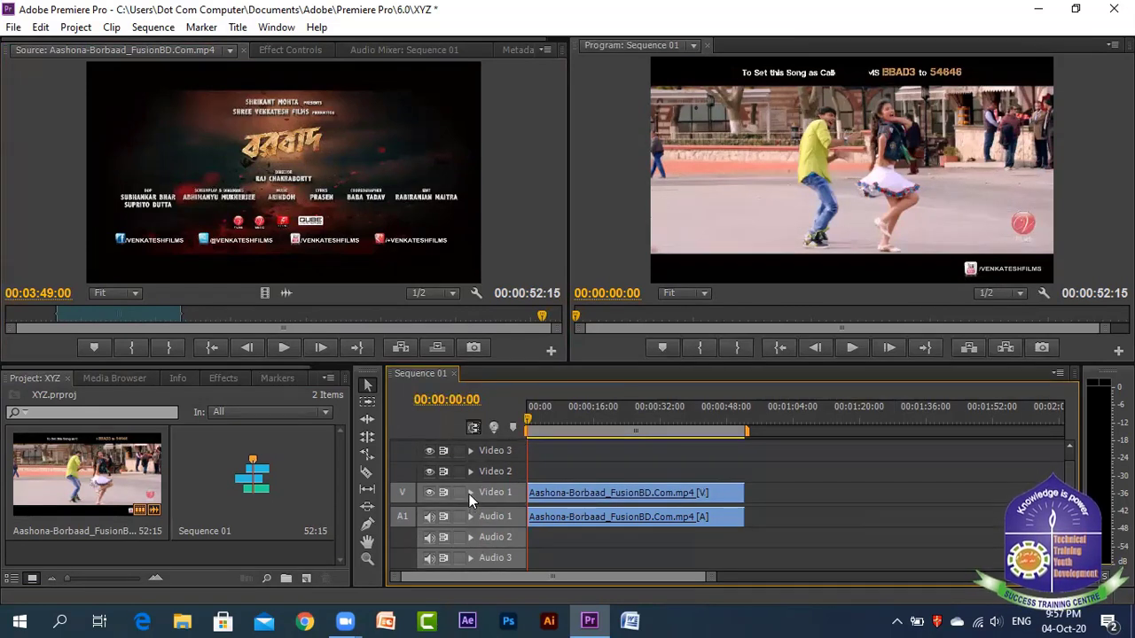
pyautogui.click(469, 493)
pyautogui.click(471, 475)
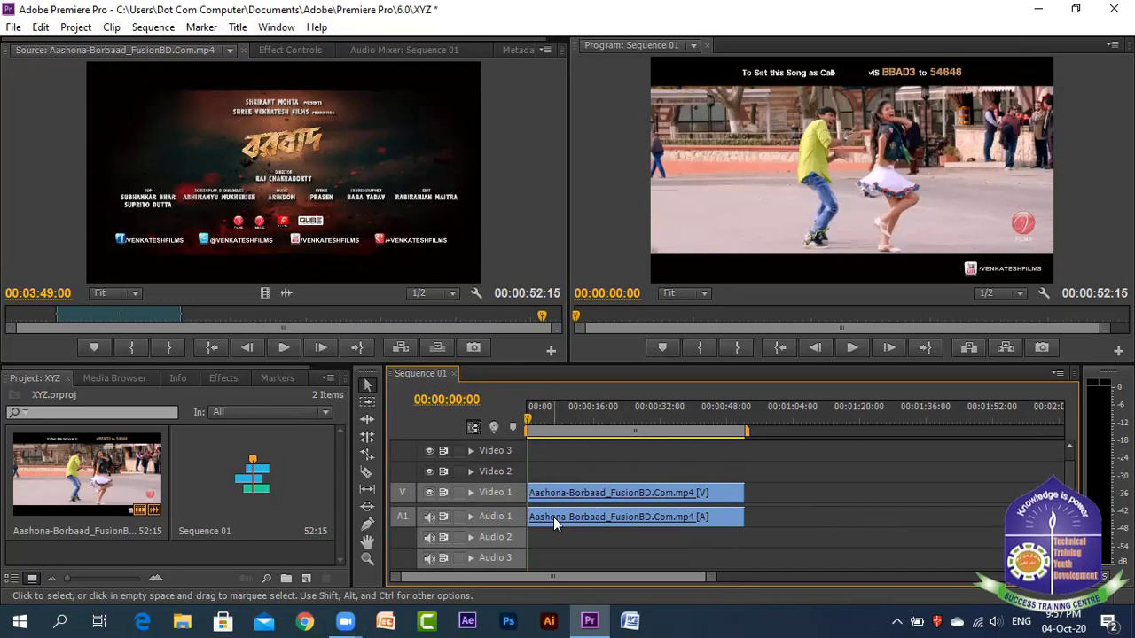
pyautogui.moveTo(554, 518)
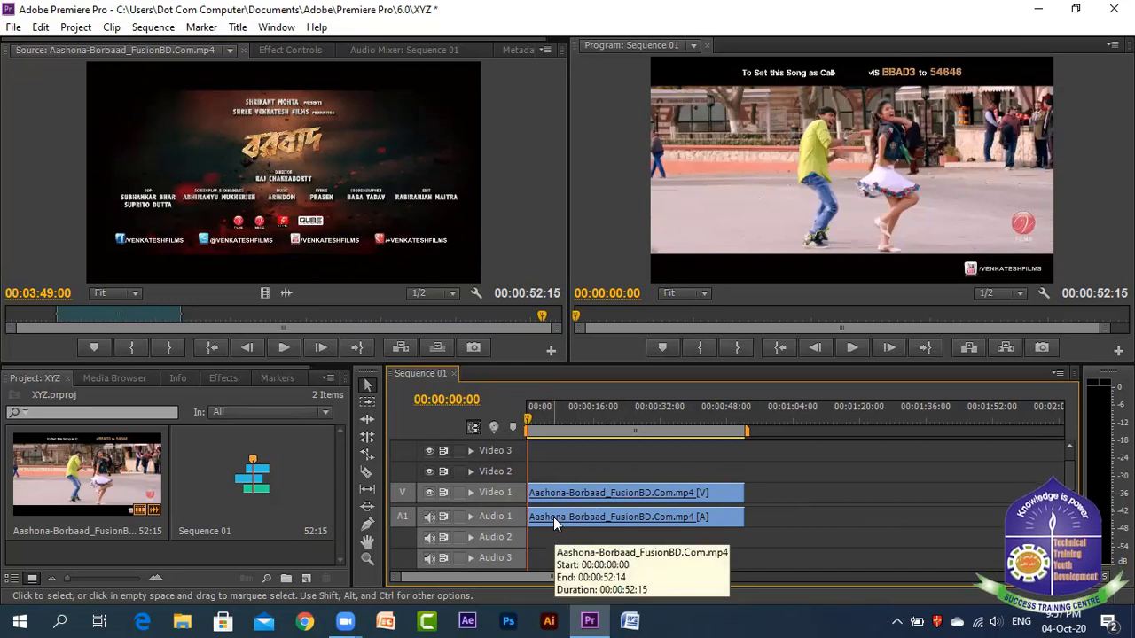
pyautogui.moveTo(747, 434)
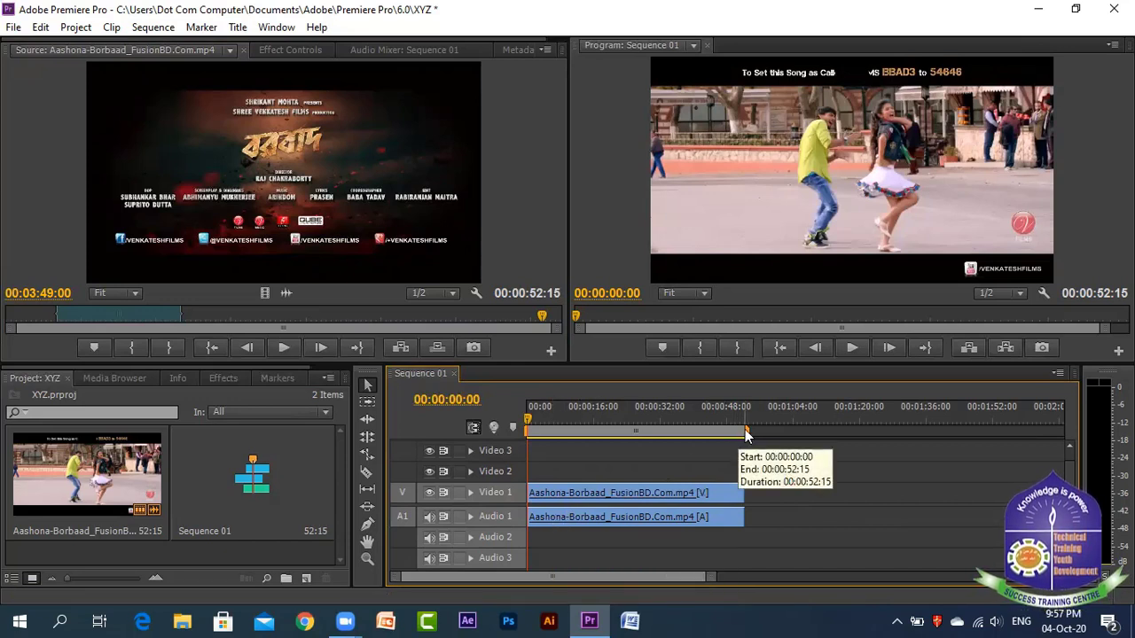
pyautogui.moveTo(746, 435)
pyautogui.mouseDown()
pyautogui.moveTo(893, 434)
pyautogui.moveTo(659, 442)
pyautogui.moveTo(672, 431)
pyautogui.moveTo(746, 431)
pyautogui.mouseUp()
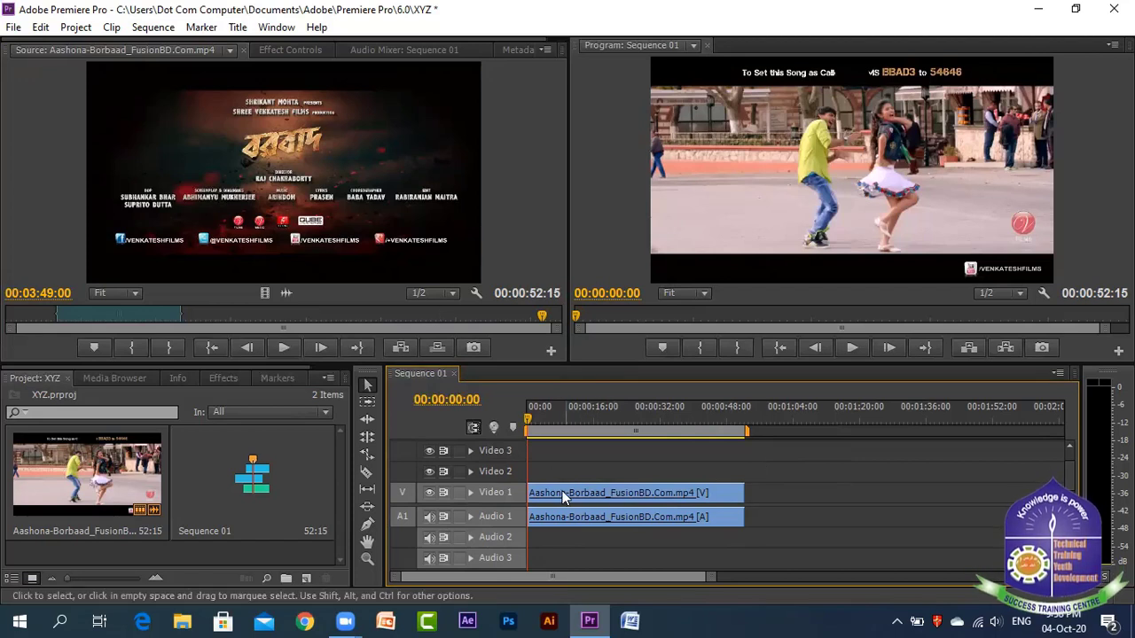
# Set the speed of the clip on Video 1 to 200% and play the first seconds of the sequence
pyautogui.moveTo(559, 495)
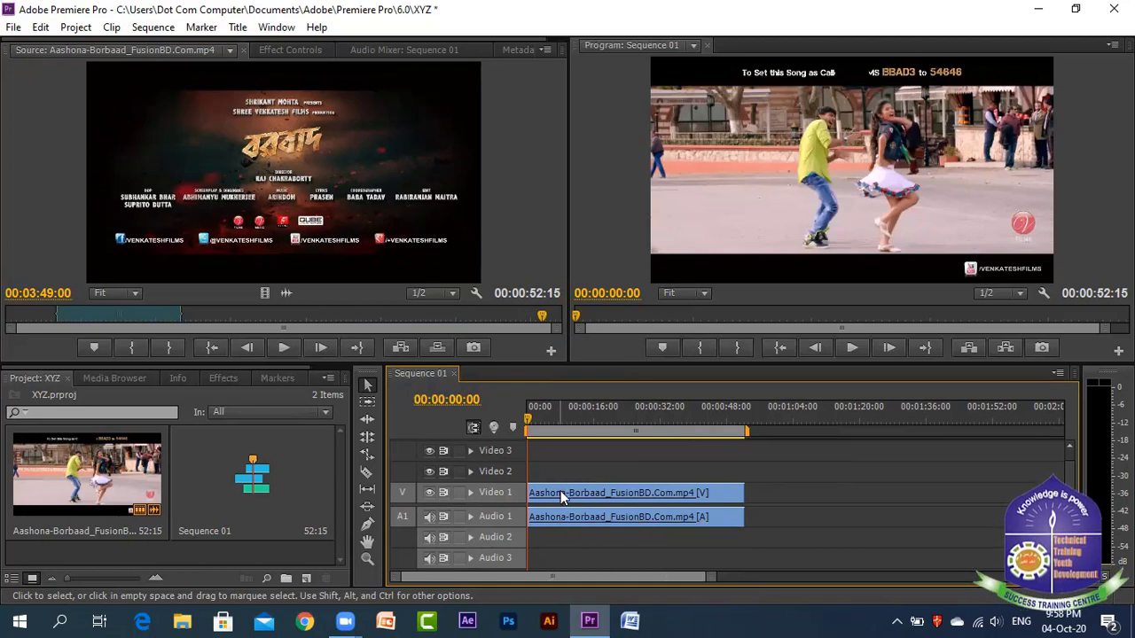
pyautogui.rightClick(633, 502)
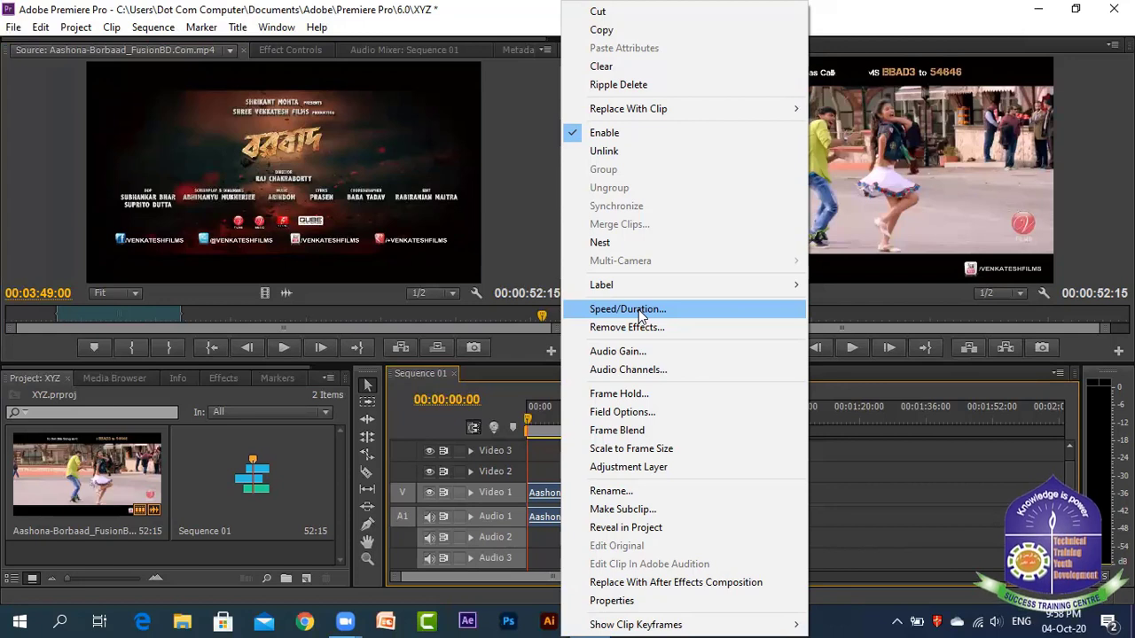
pyautogui.click(733, 309)
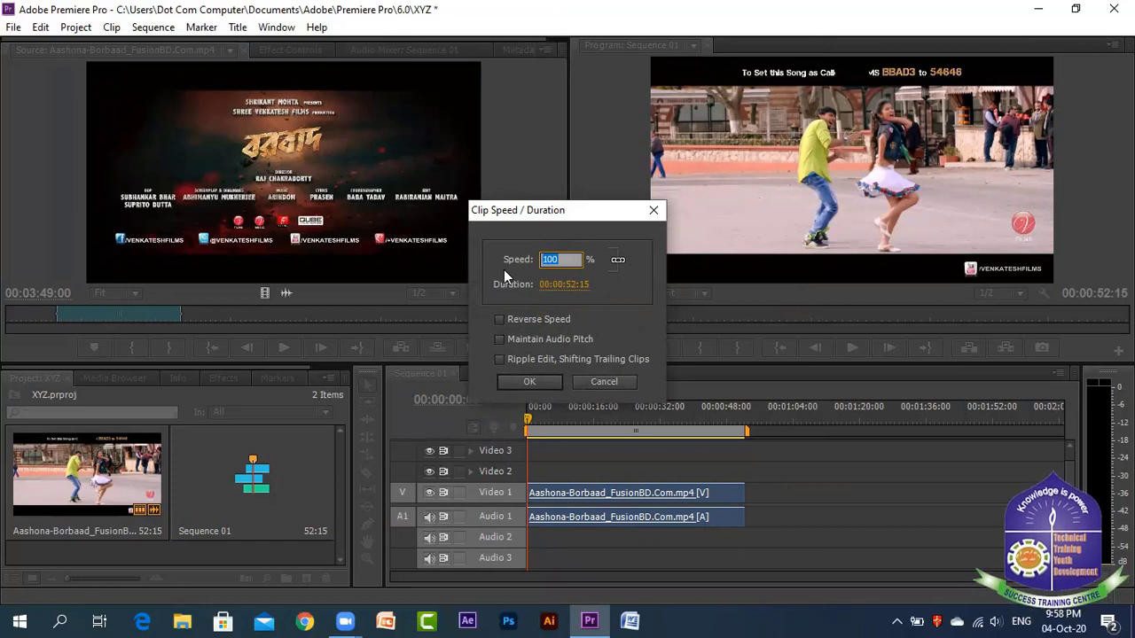
pyautogui.write('200')
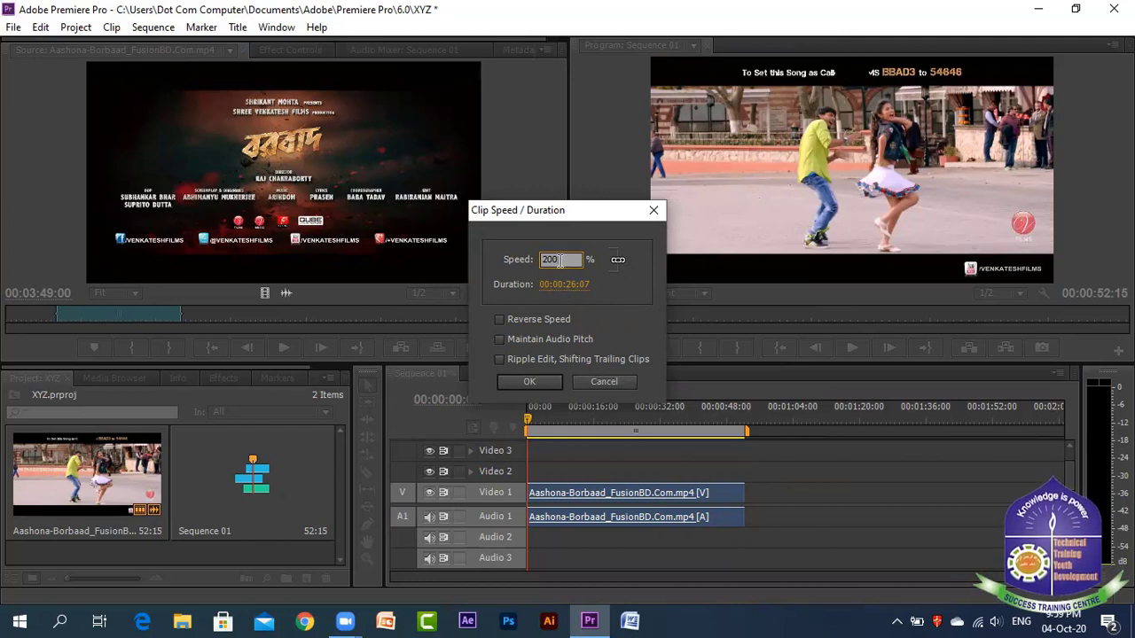
pyautogui.moveTo(560, 259); pyautogui.dragTo(509, 256)
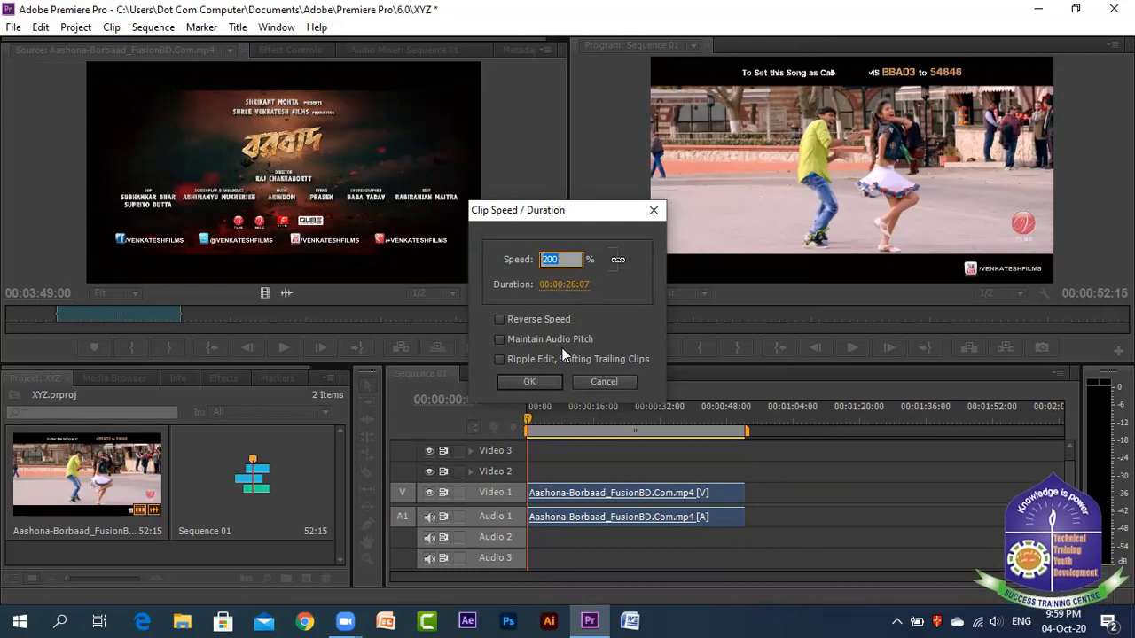
pyautogui.click(531, 382)
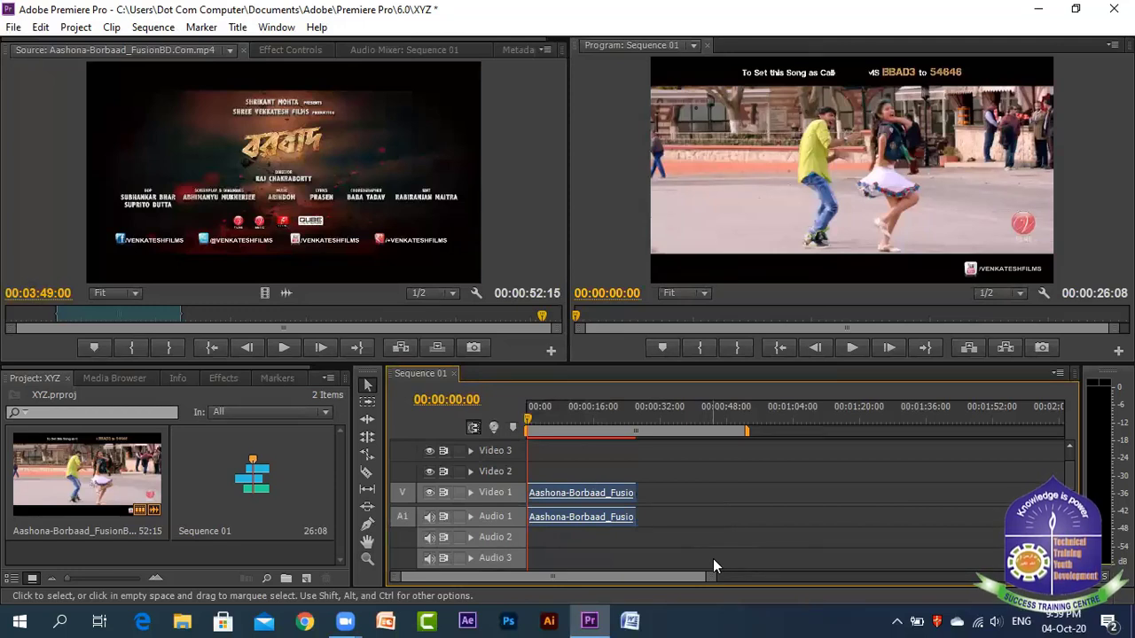
pyautogui.click(852, 349)
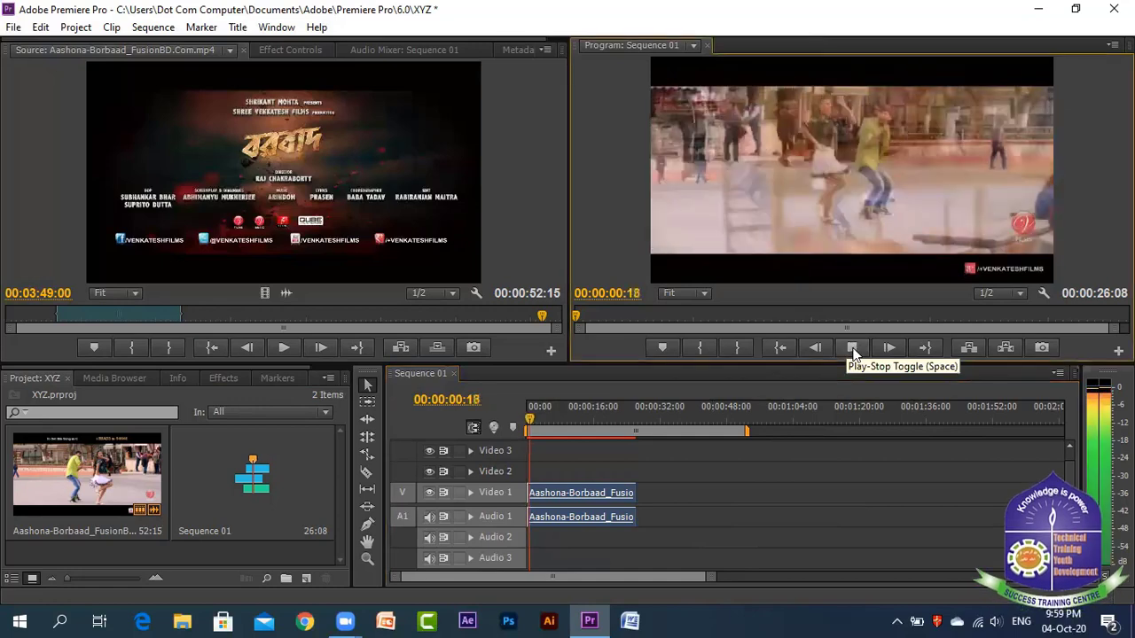
pyautogui.click(852, 349)
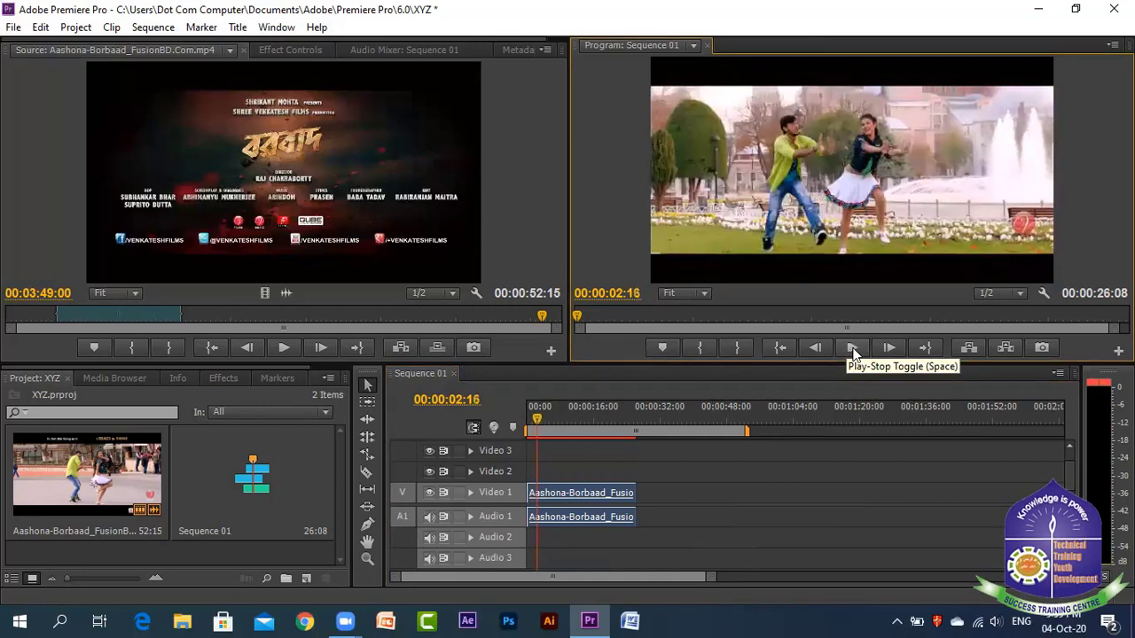
# Slow the timeline clip down to 50% speed and play part of the sequence up to 00:00:07:24
pyautogui.click(587, 492)
pyautogui.rightClick(586, 492)
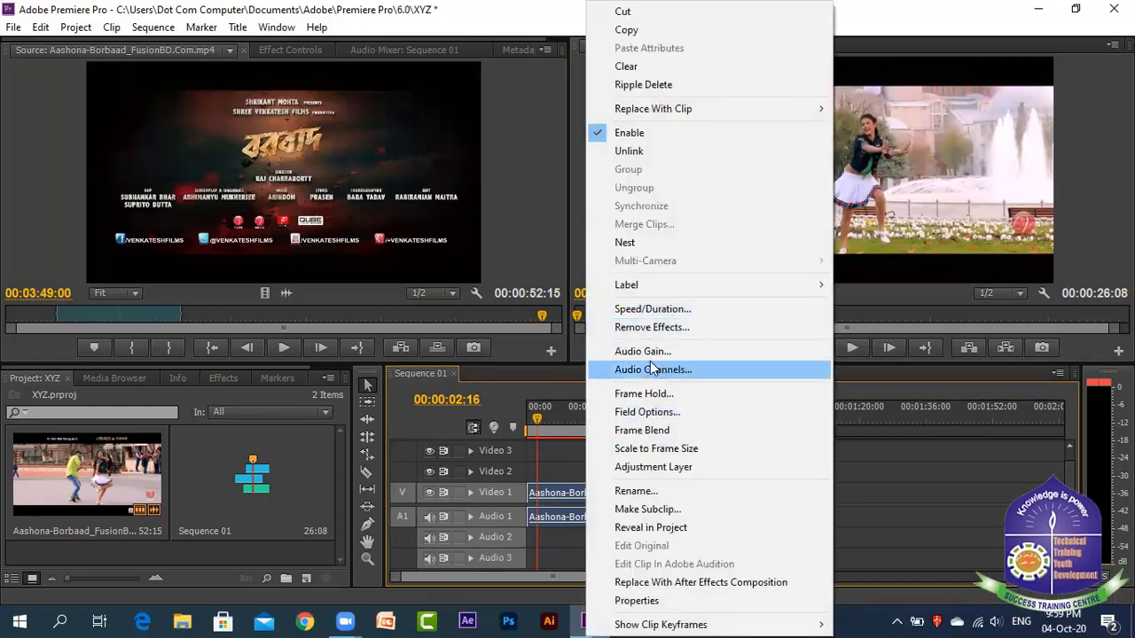
pyautogui.click(642, 309)
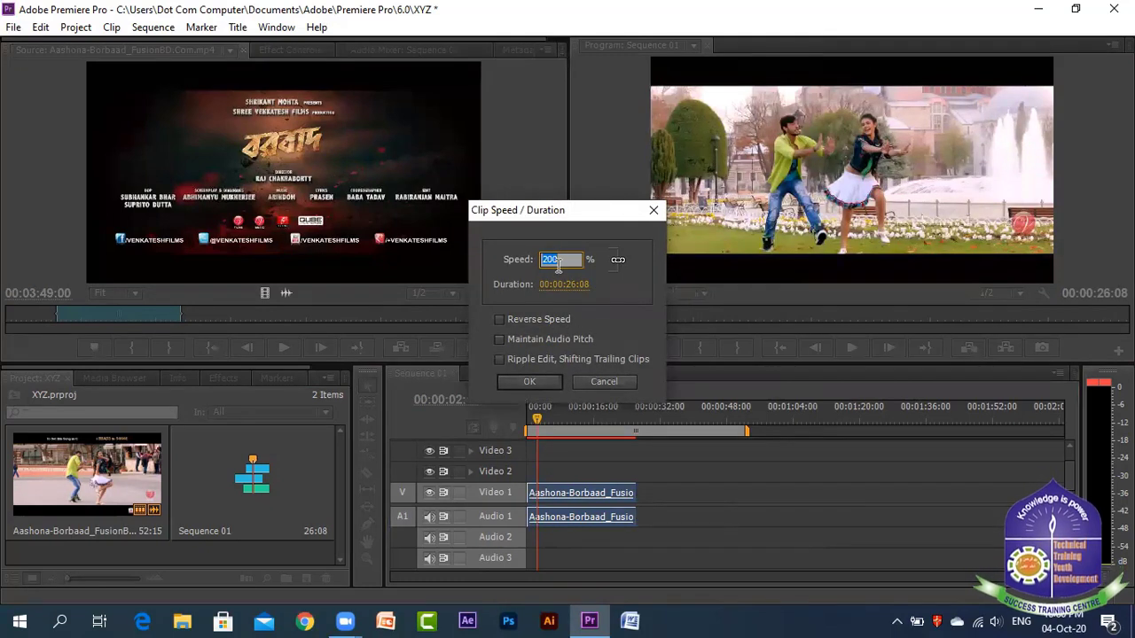
pyautogui.write('50')
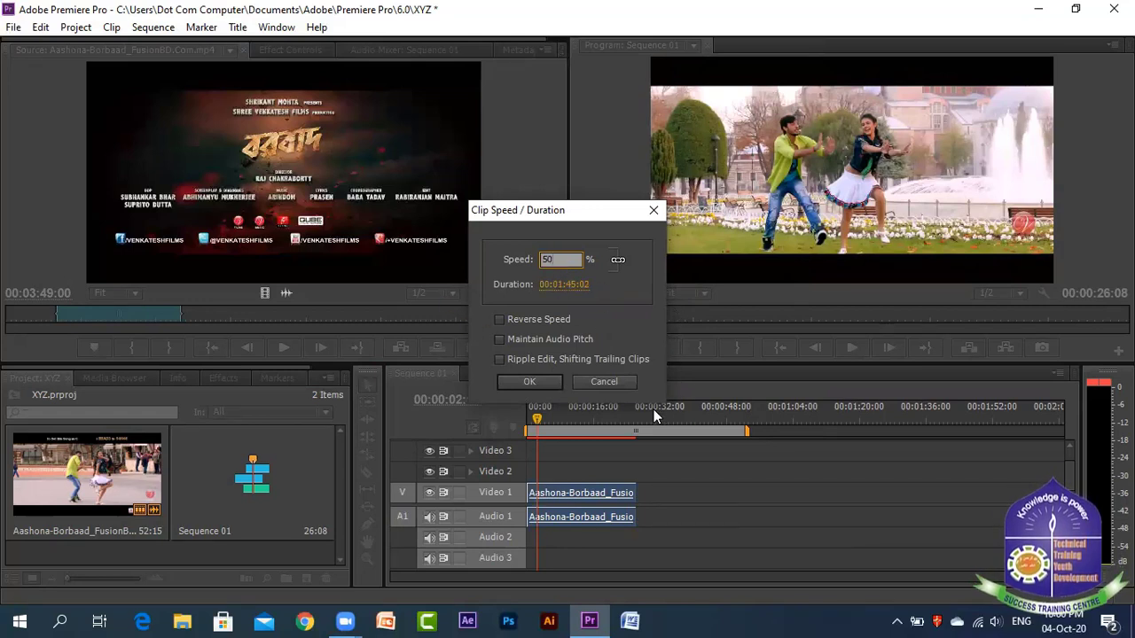
pyautogui.click(528, 383)
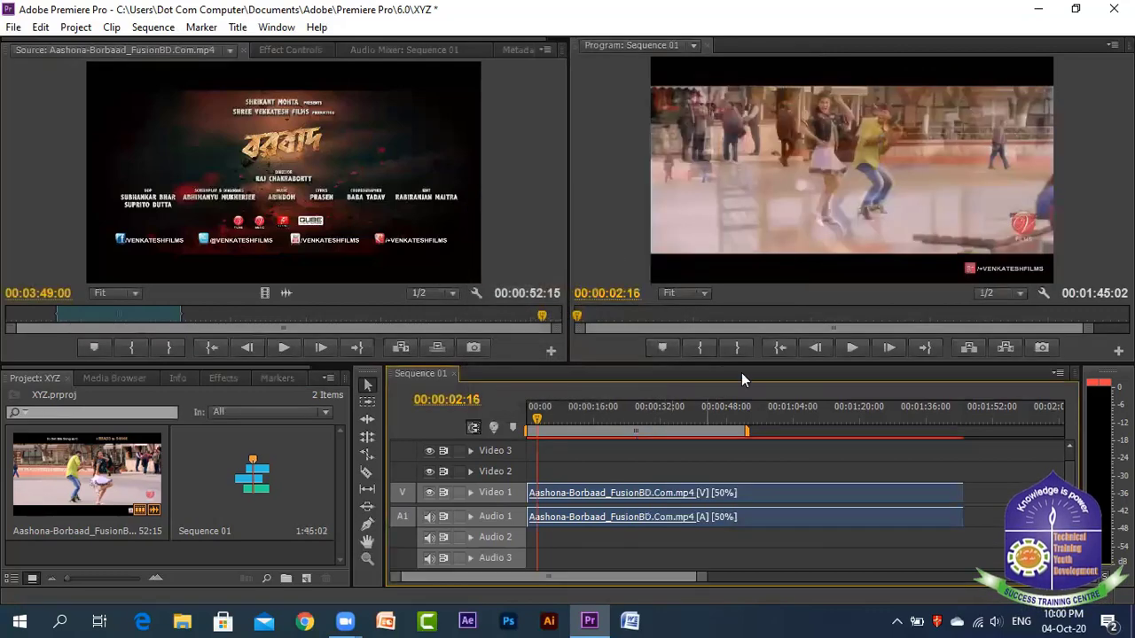
pyautogui.click(851, 348)
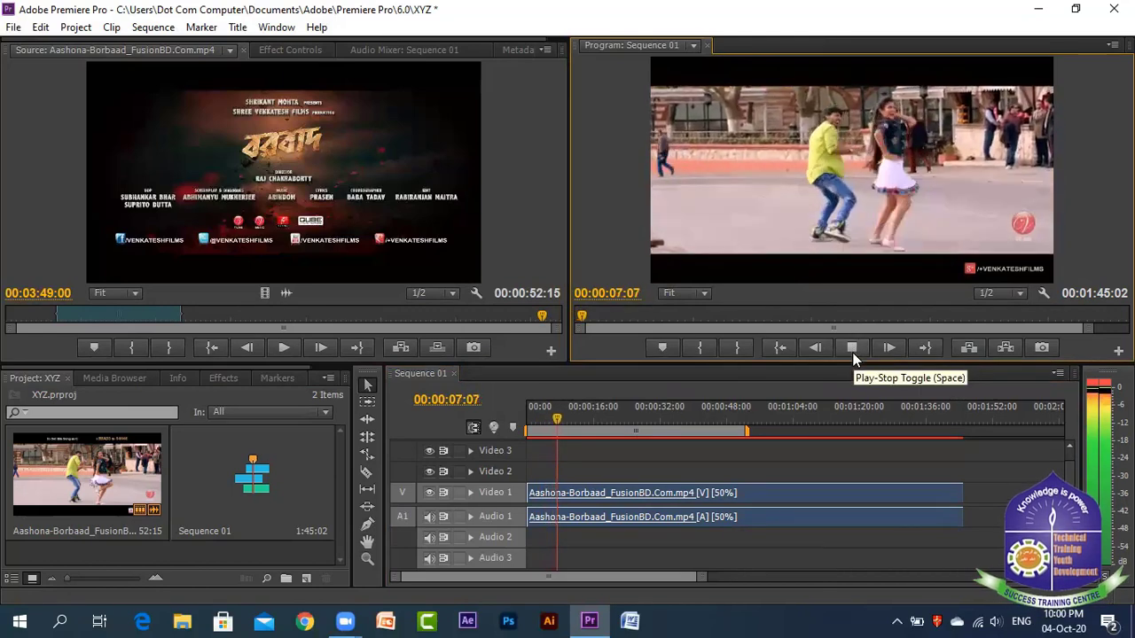
pyautogui.click(851, 347)
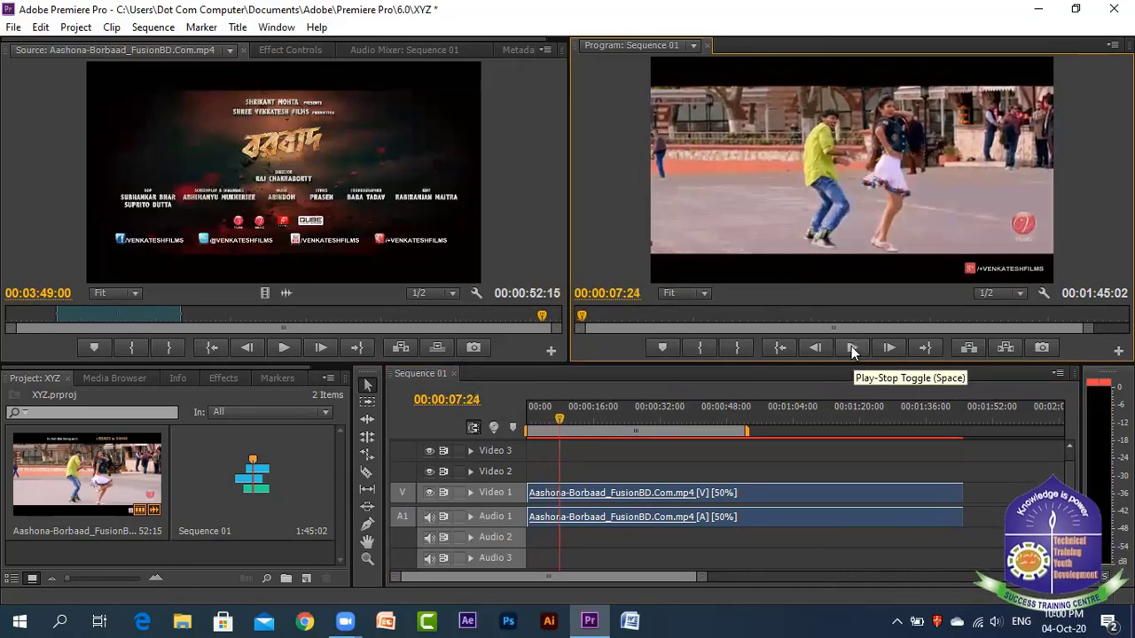
# Set the timeline clip's speed back to 100%
pyautogui.rightClick(593, 493)
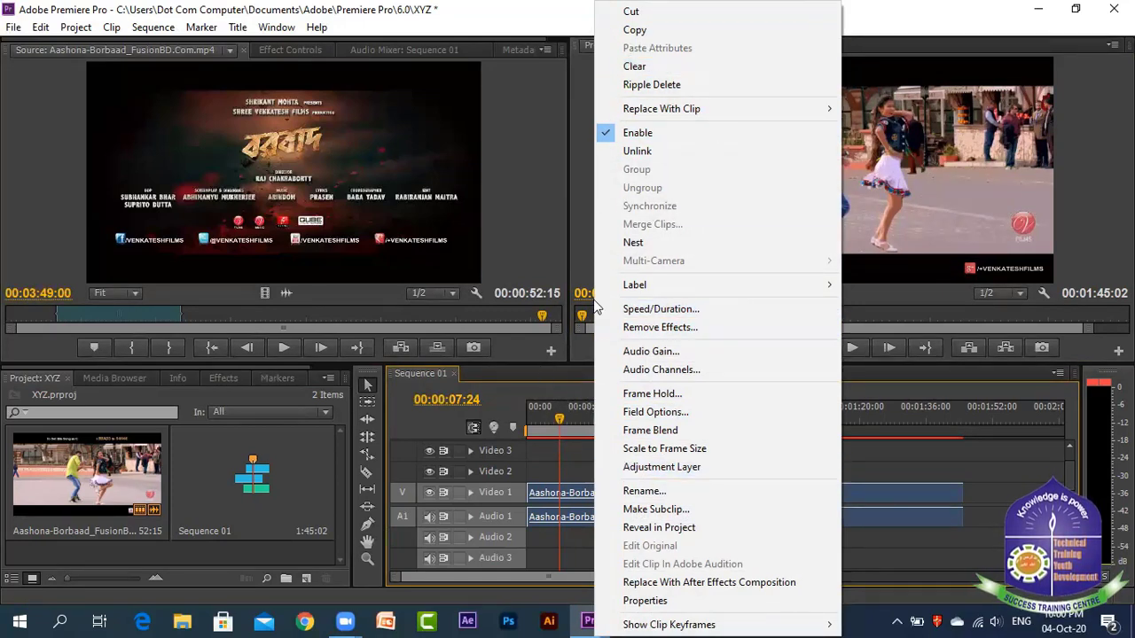
pyautogui.click(891, 557)
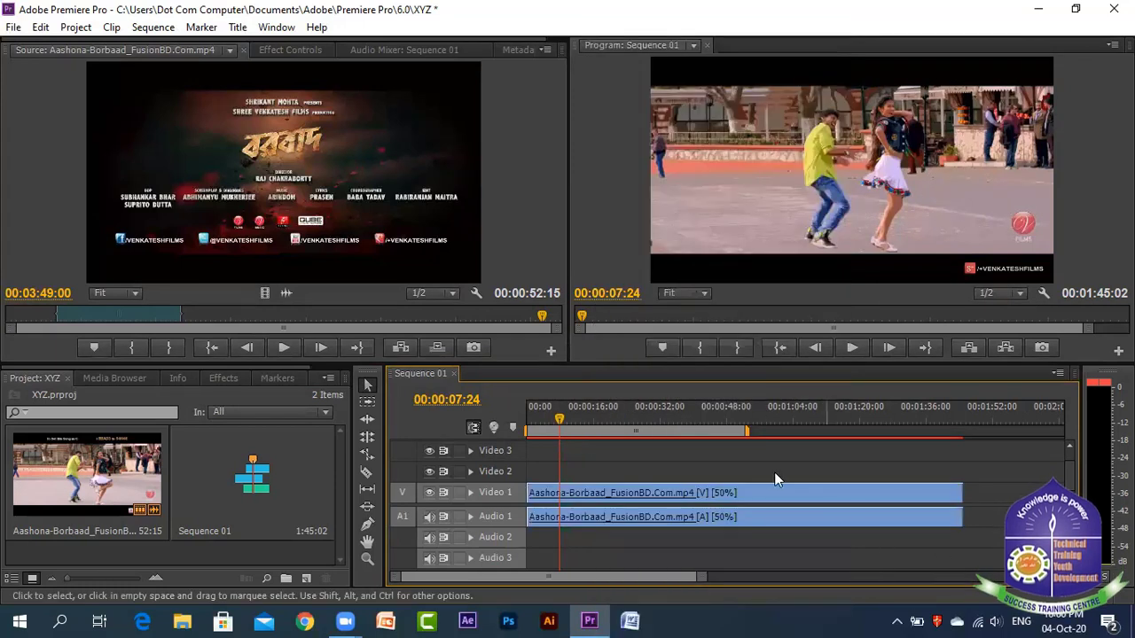
pyautogui.rightClick(593, 492)
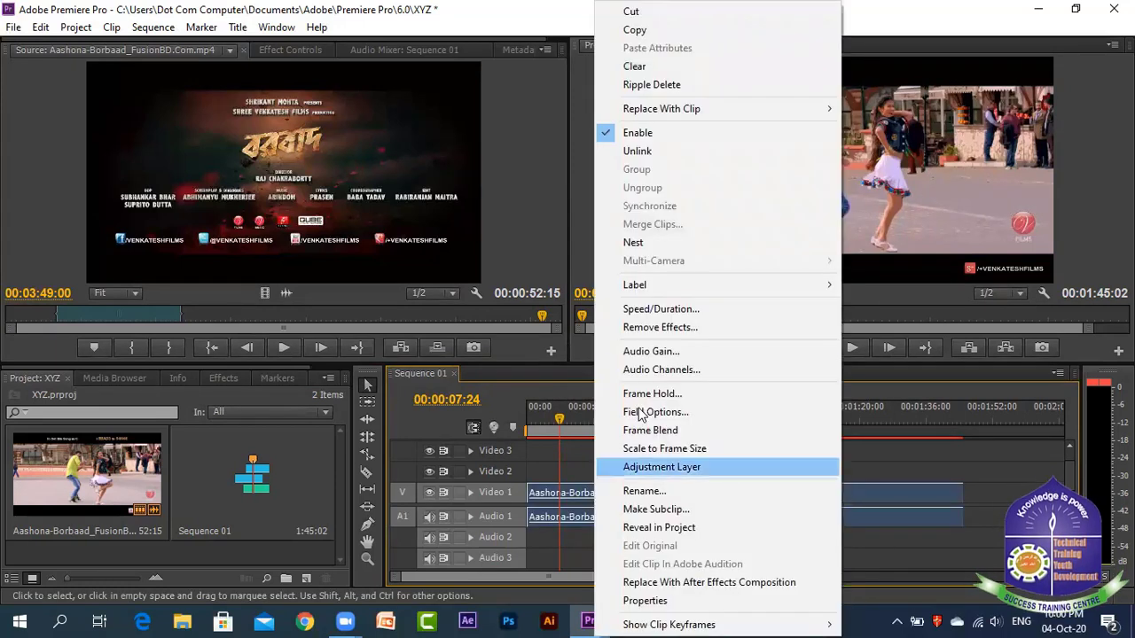
pyautogui.click(659, 310)
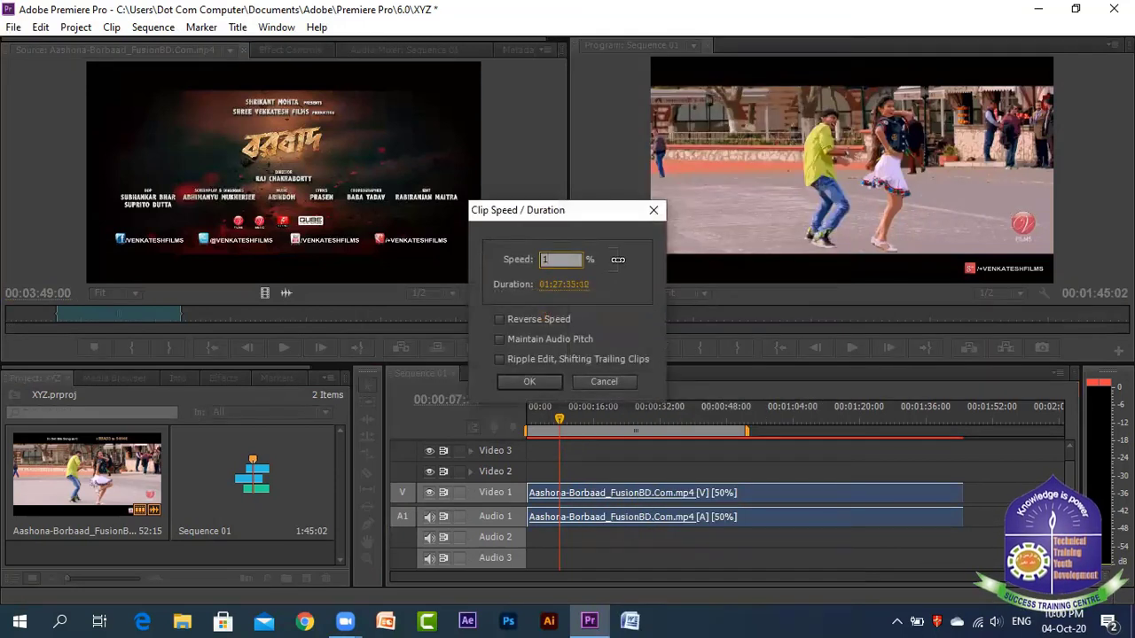
pyautogui.write('100')
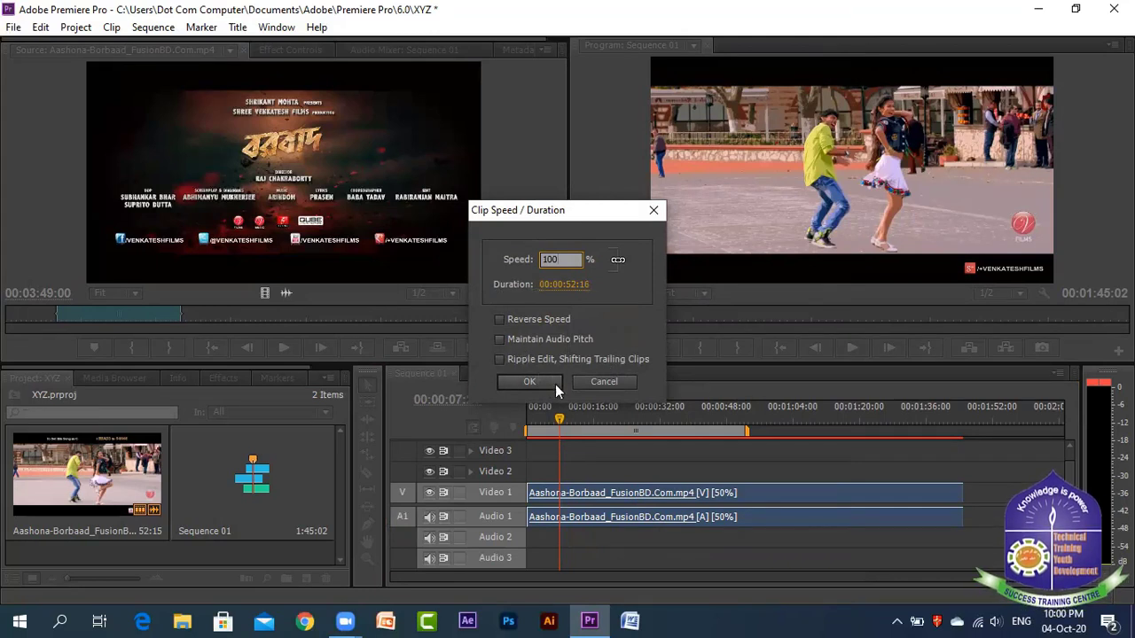
pyautogui.click(526, 376)
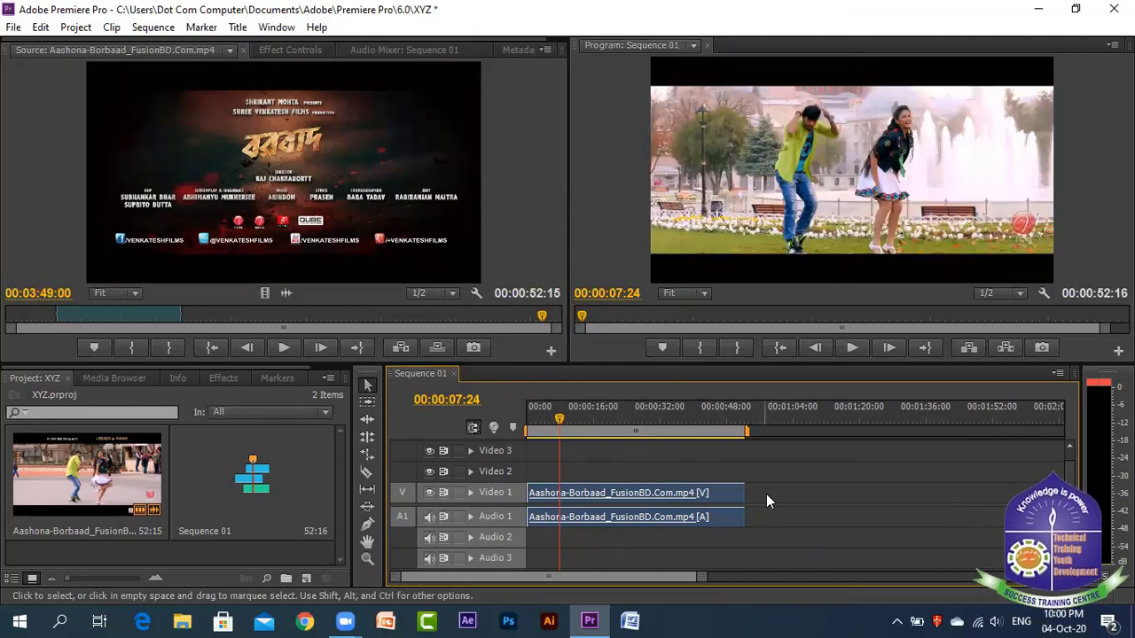
# Trim the end of the timeline clip to a length of 00:00:29:23 and play it near its end and from about 00:00:01:00
pyautogui.moveTo(752, 492); pyautogui.dragTo(654, 493)
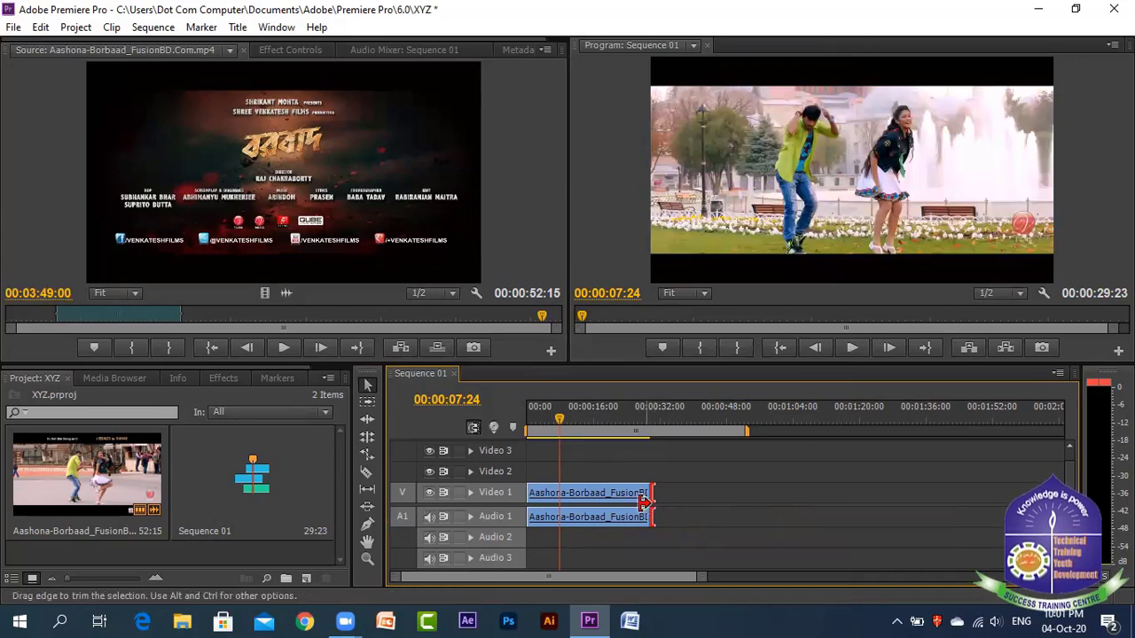
pyautogui.moveTo(560, 414); pyautogui.dragTo(621, 436)
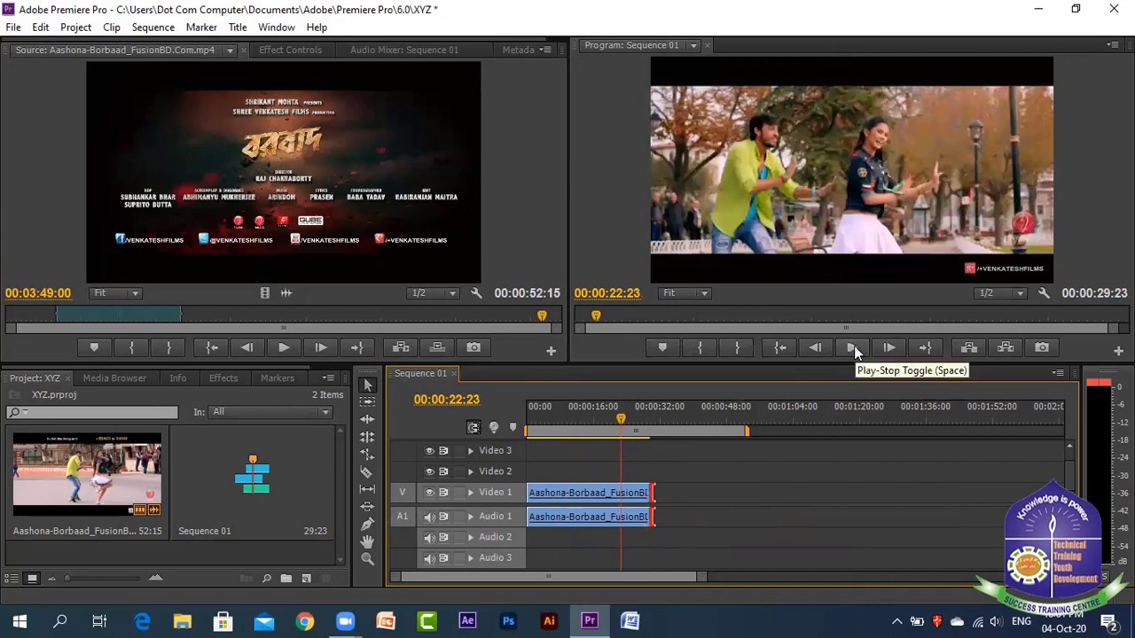
pyautogui.click(854, 346)
pyautogui.click(854, 345)
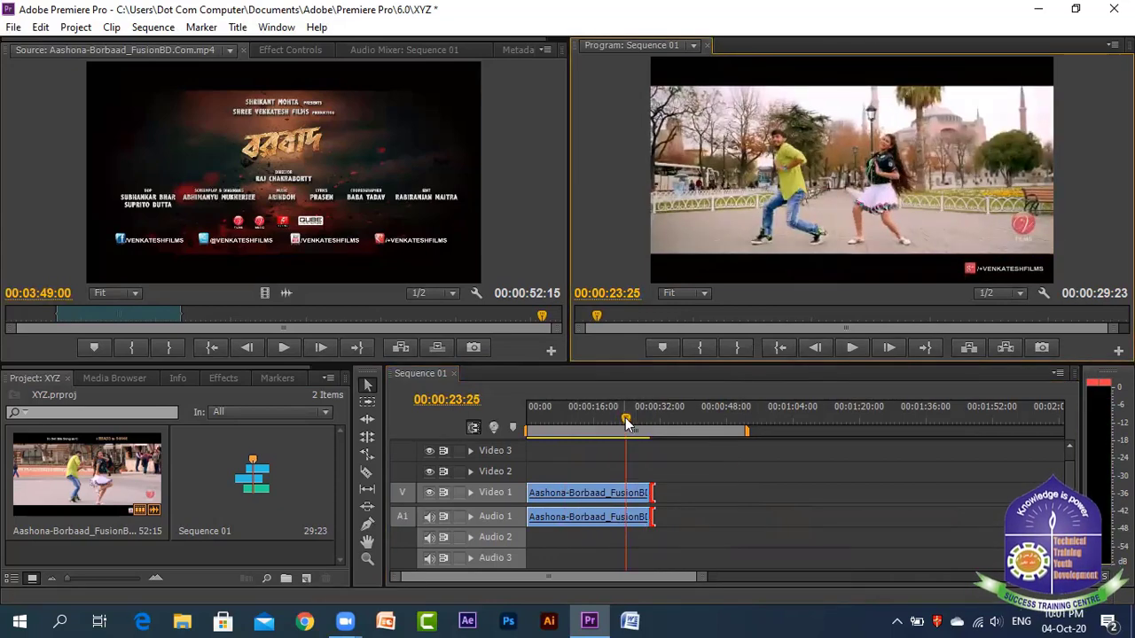
pyautogui.moveTo(624, 419); pyautogui.dragTo(532, 430)
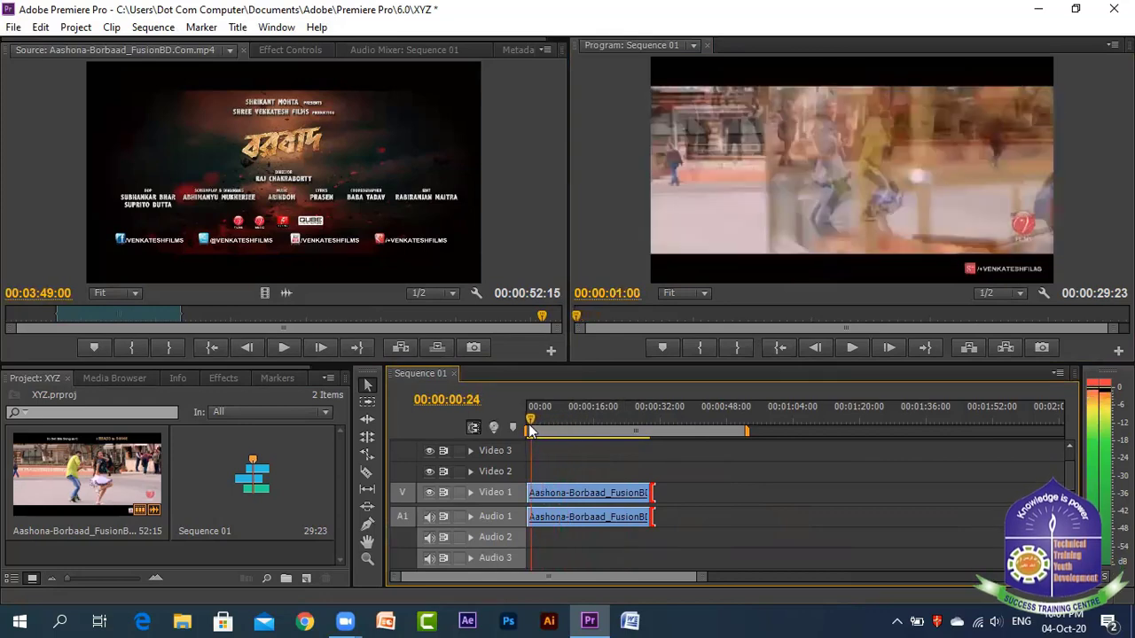
pyautogui.click(853, 348)
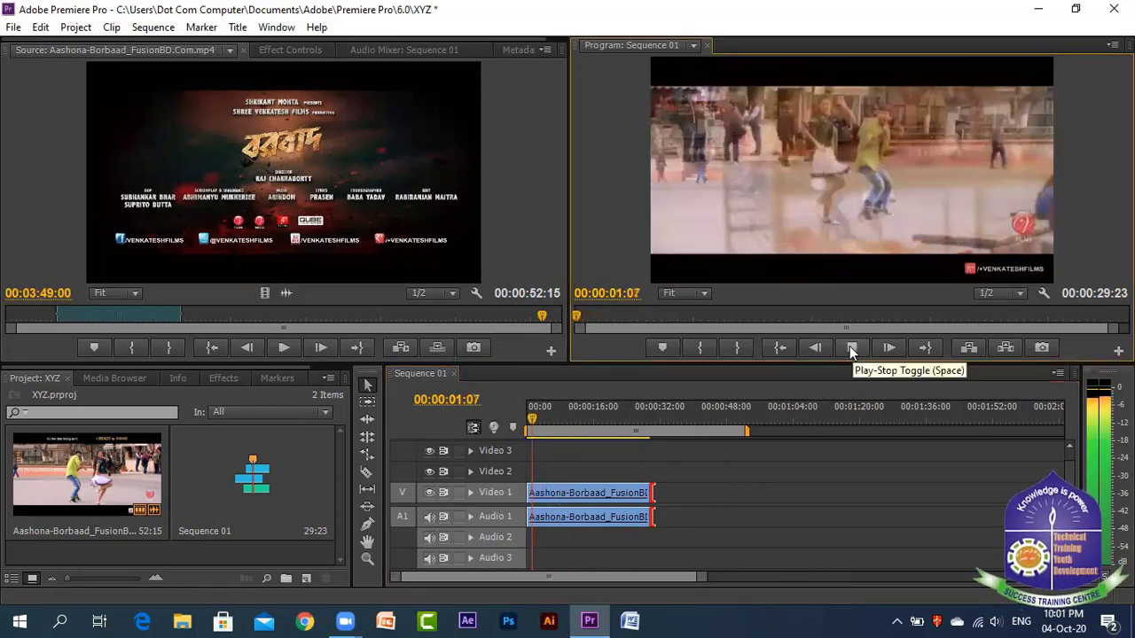
pyautogui.click(853, 349)
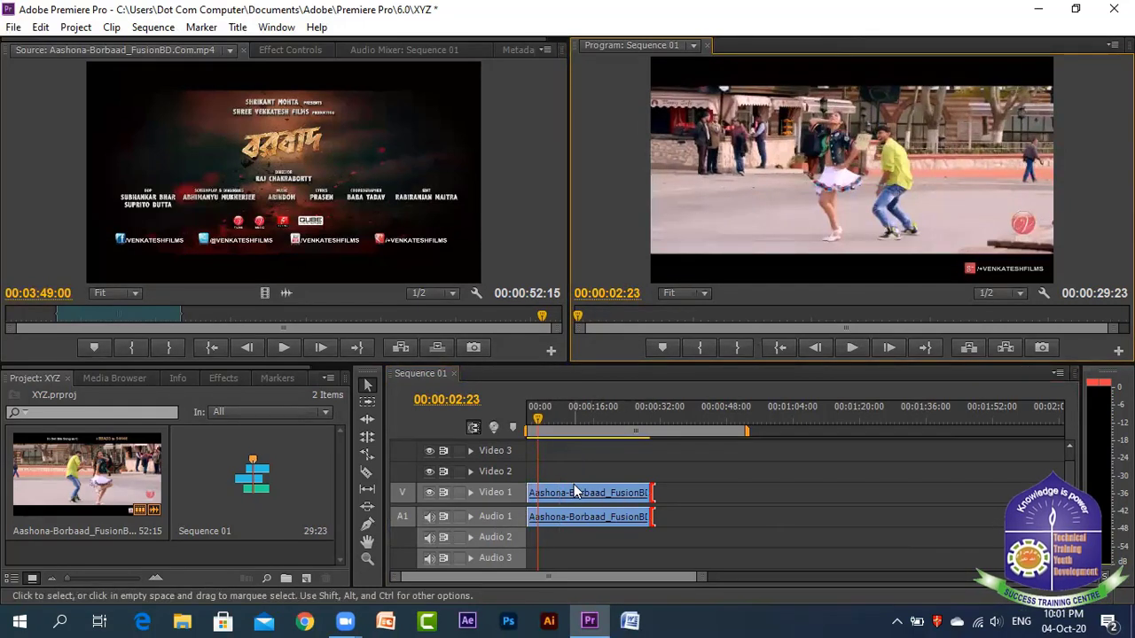
# Copy the trimmed clip on Video 1 and try to paste it with Paste Attributes
pyautogui.click(549, 474)
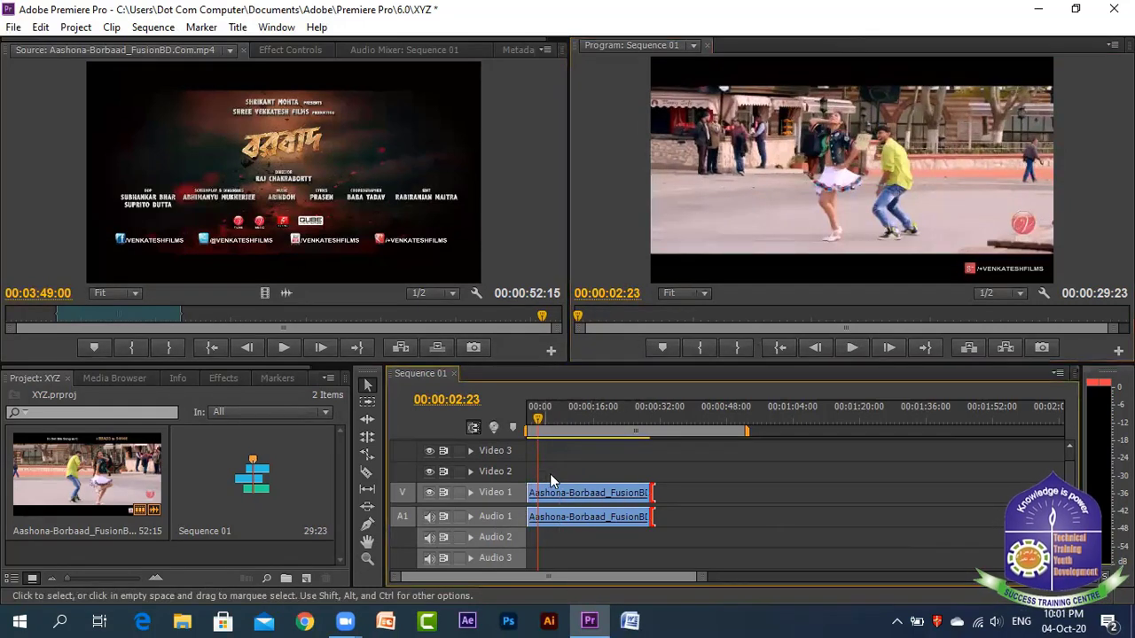
pyautogui.rightClick(603, 496)
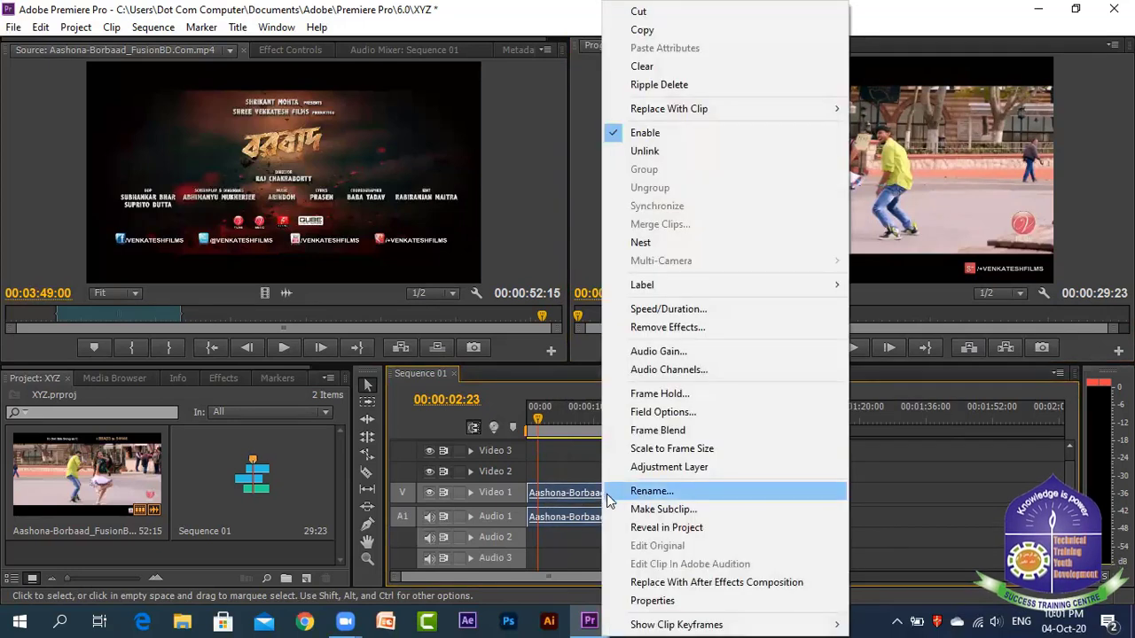
pyautogui.click(670, 31)
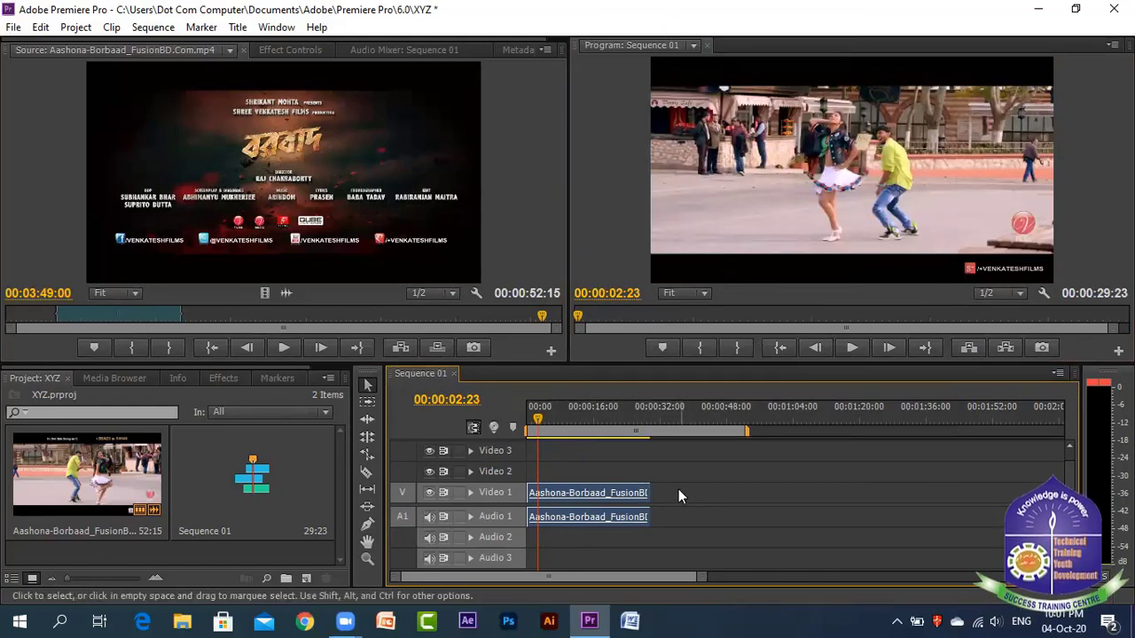
pyautogui.rightClick(618, 494)
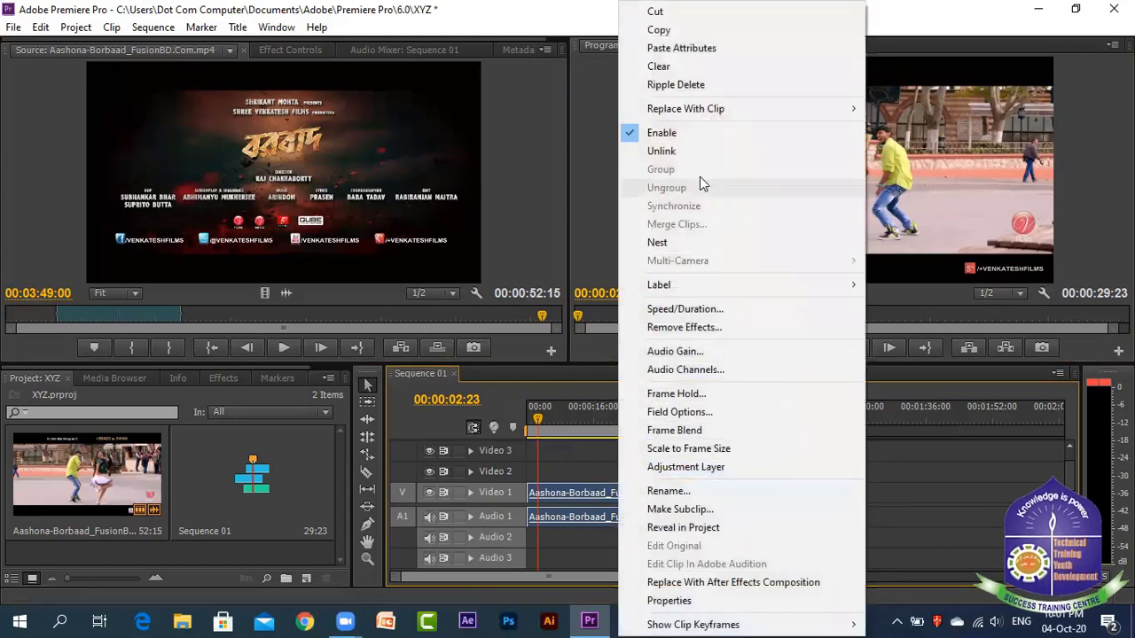
pyautogui.click(683, 49)
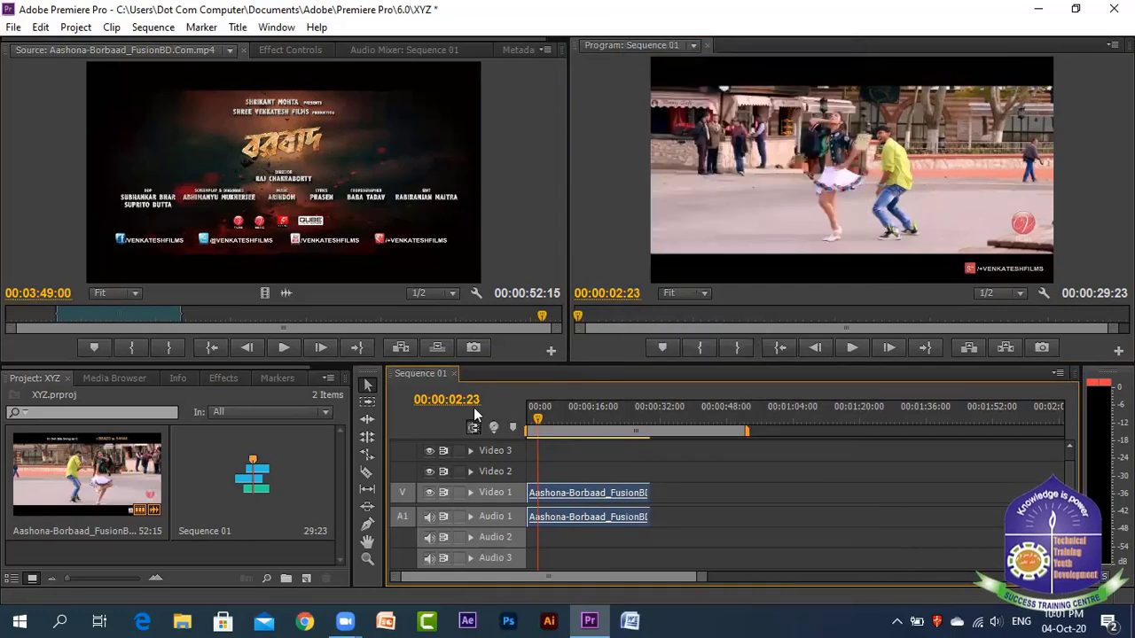
# Copy the clip on Video 1, move the playhead to 00:00:32:11 and try to paste it with Paste Attributes
pyautogui.rightClick(573, 489)
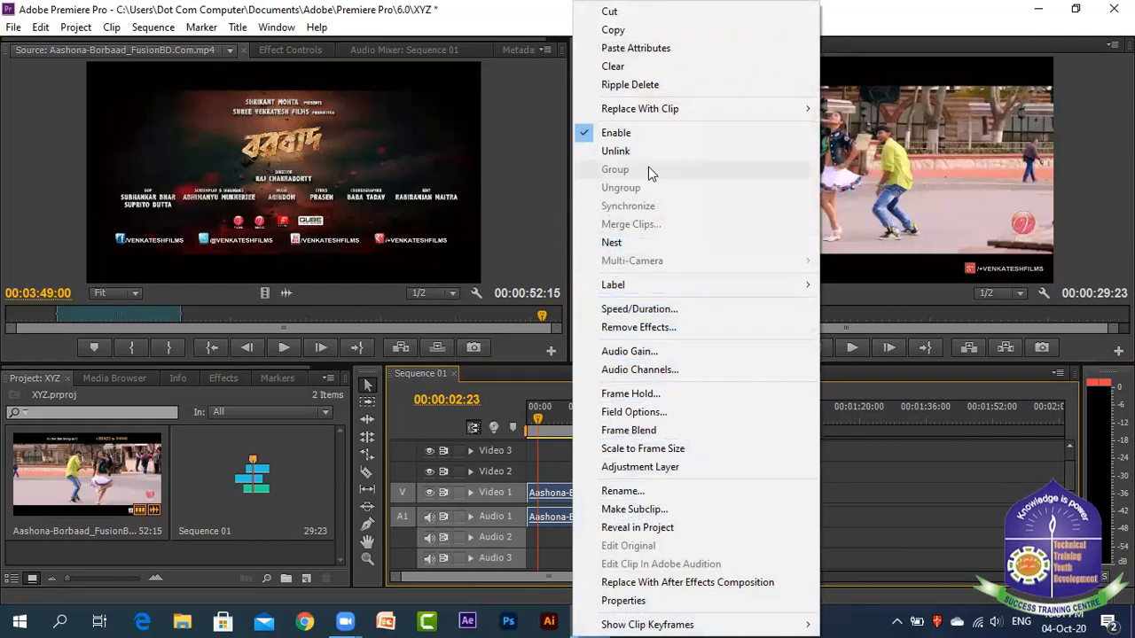
pyautogui.click(633, 32)
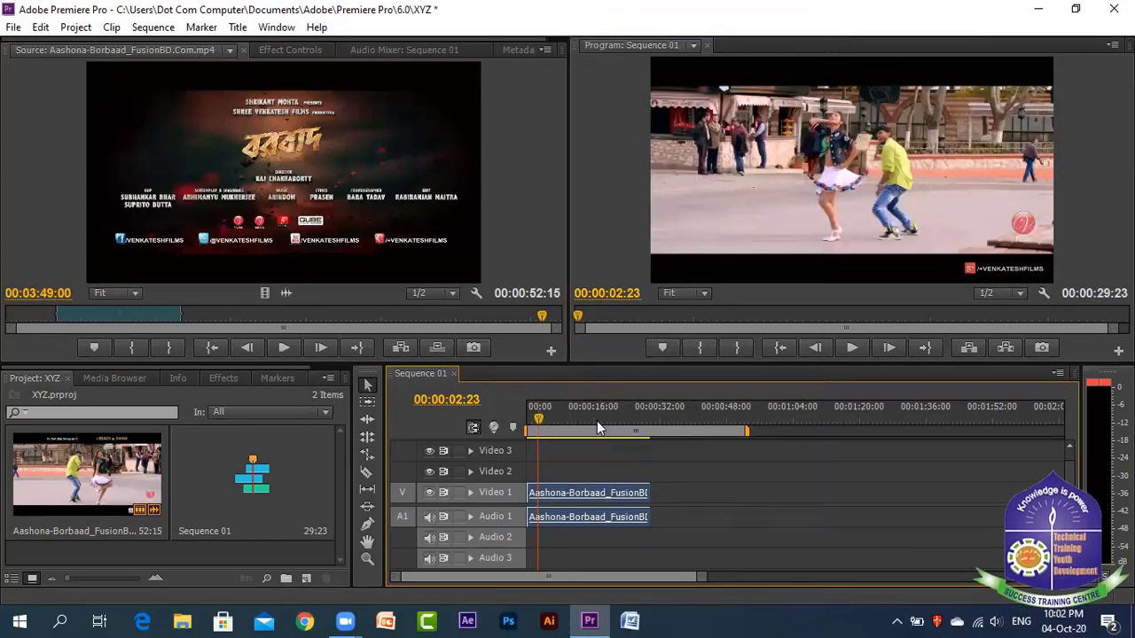
pyautogui.moveTo(597, 420); pyautogui.dragTo(662, 437)
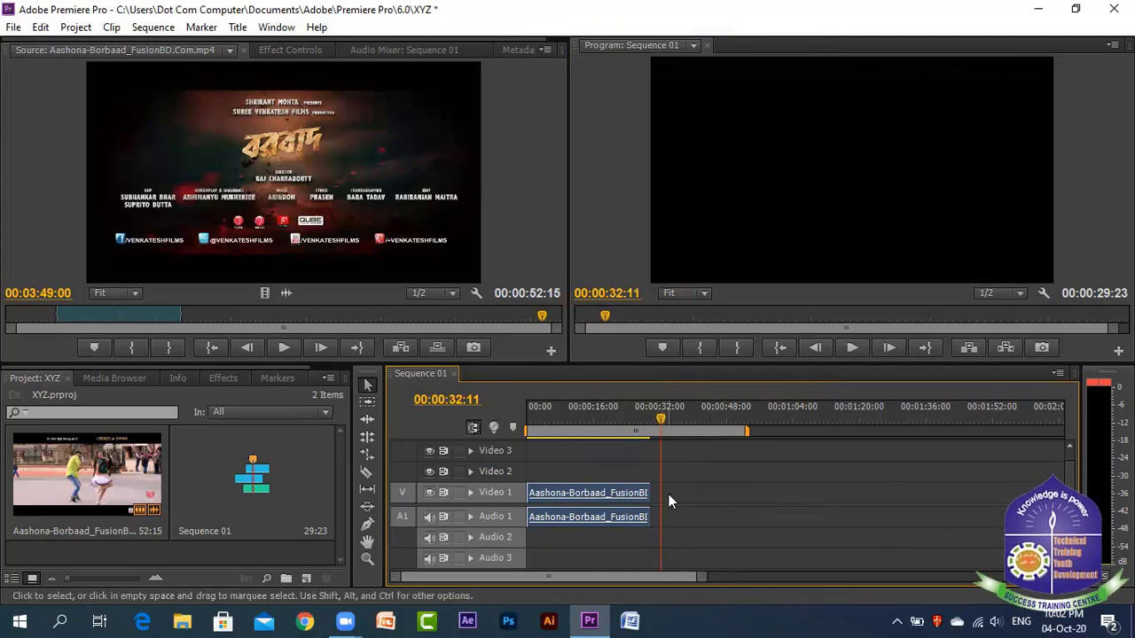
pyautogui.rightClick(608, 497)
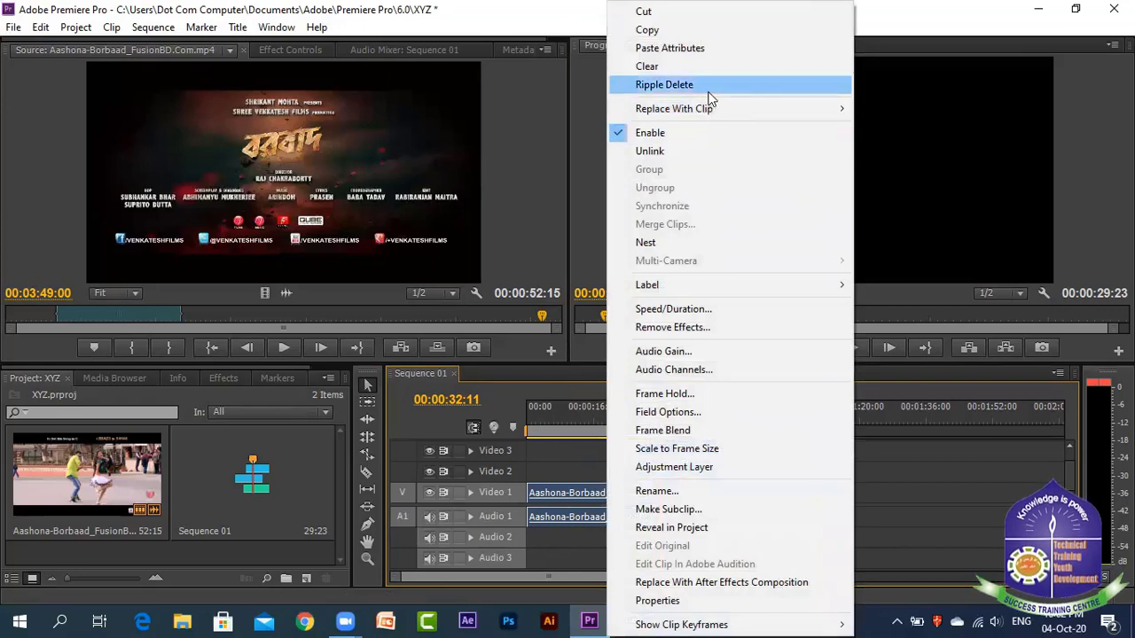
pyautogui.click(693, 51)
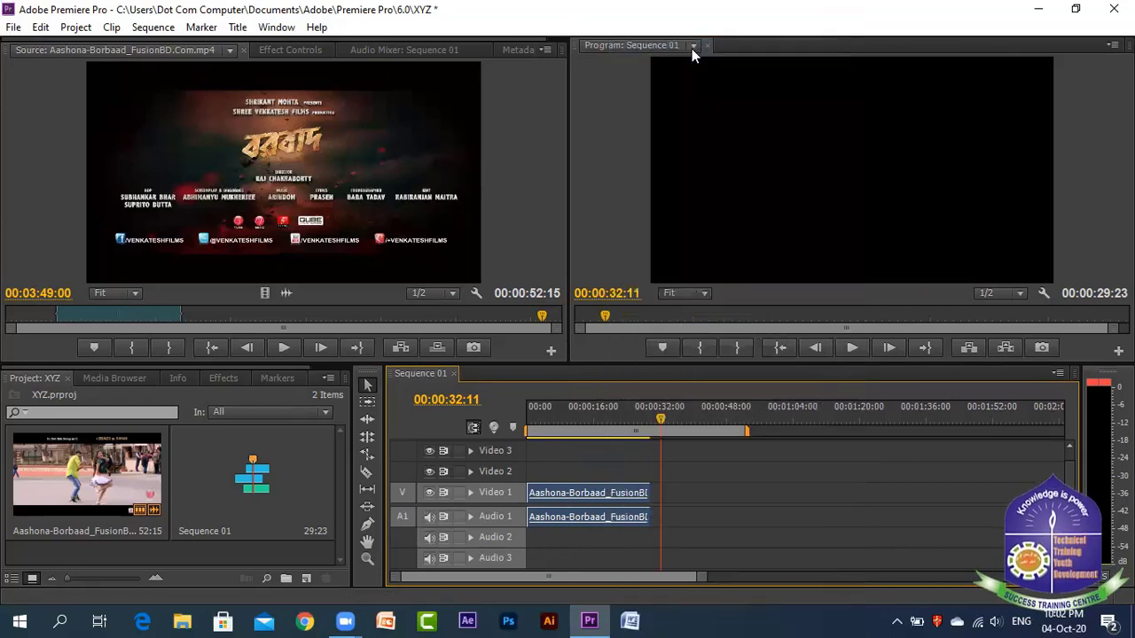
# Copy the Video 1 clip again and paste a duplicate with its audio at 00:00:32:11
pyautogui.rightClick(600, 498)
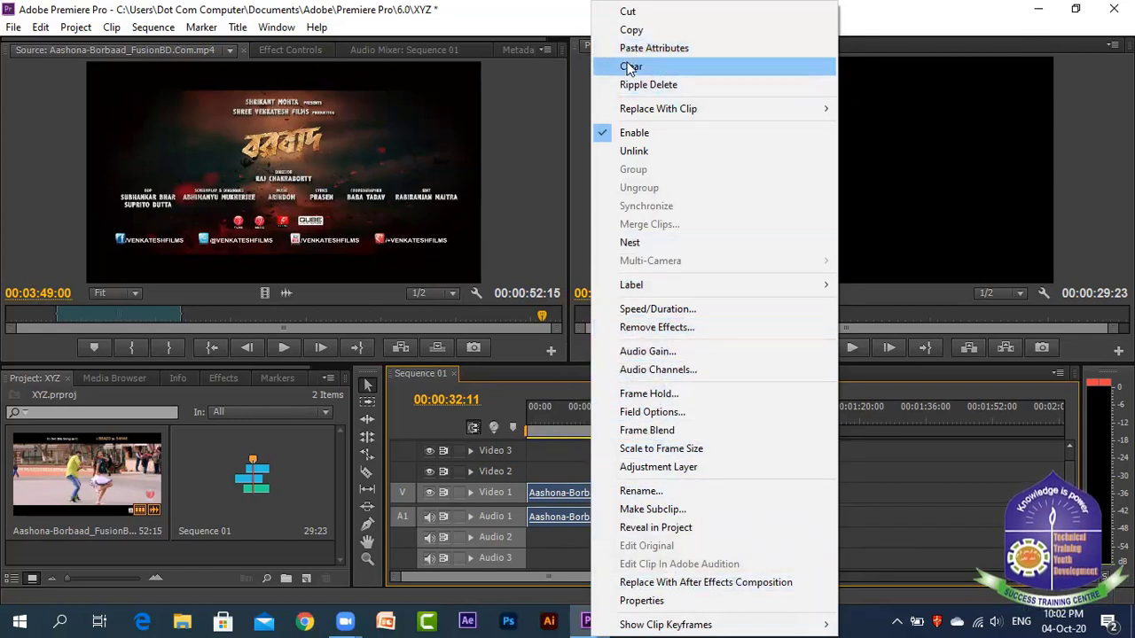
pyautogui.click(879, 501)
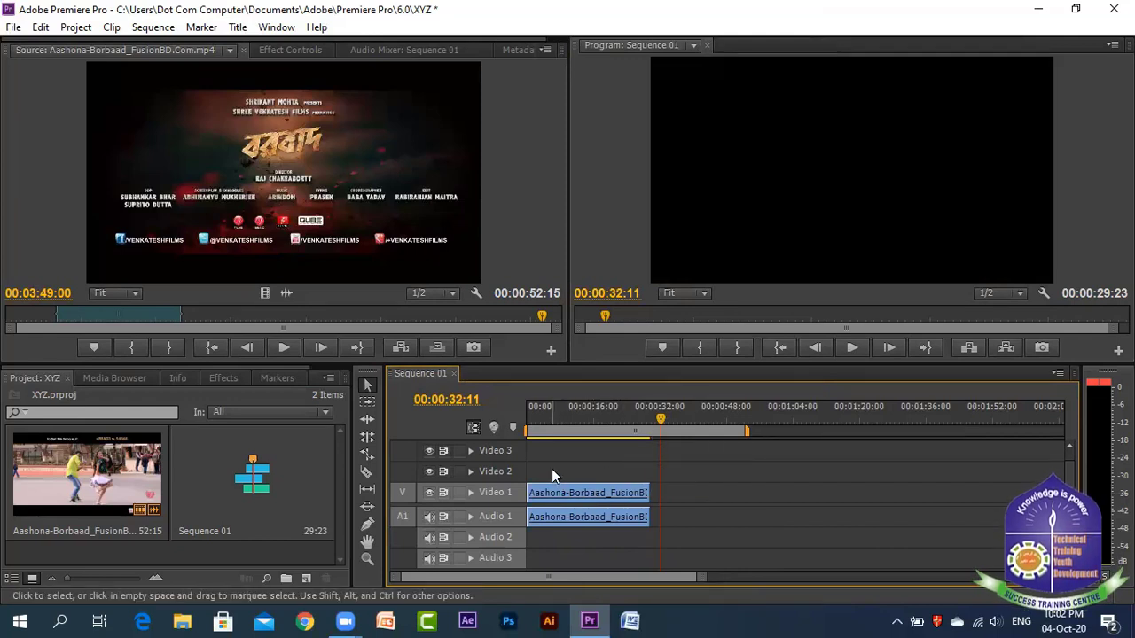
pyautogui.moveTo(551, 468); pyautogui.dragTo(652, 560)
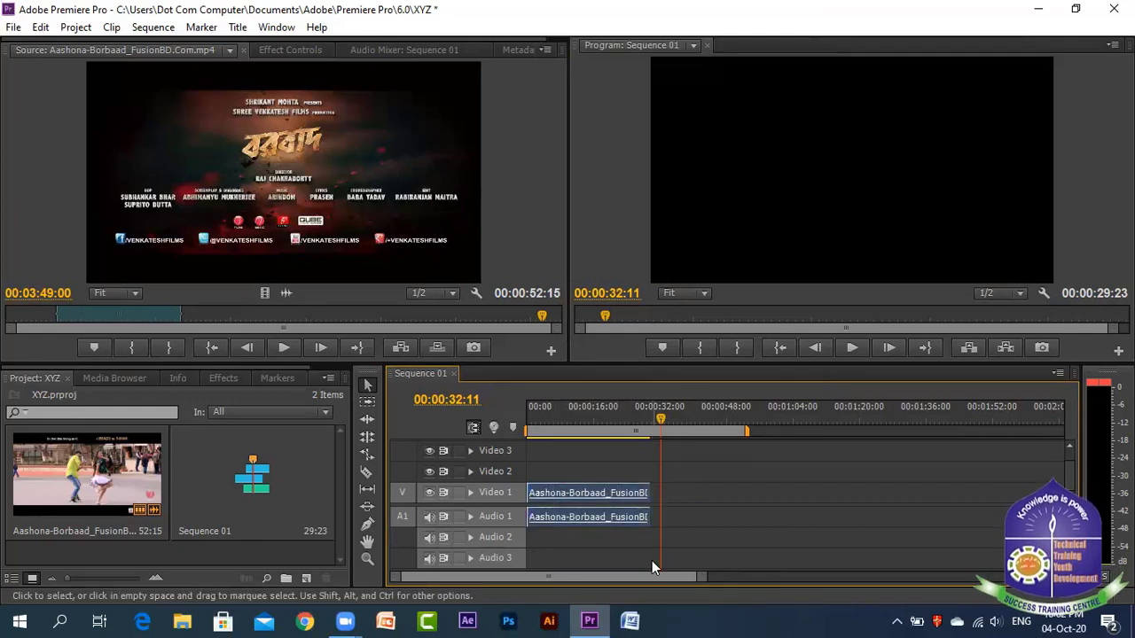
pyautogui.rightClick(589, 497)
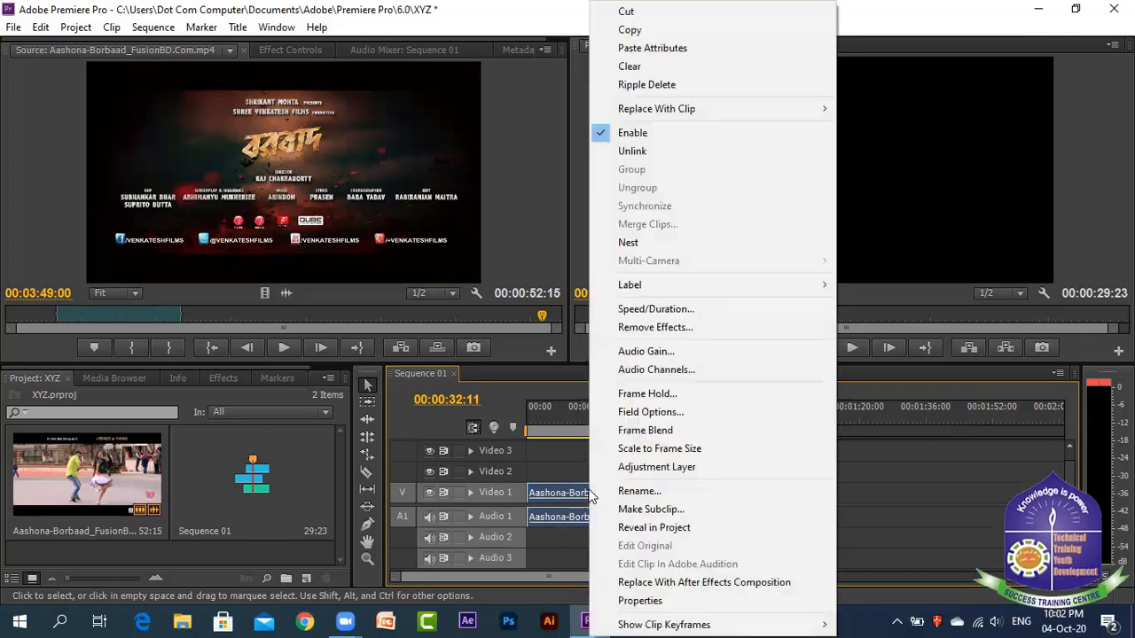
pyautogui.click(653, 36)
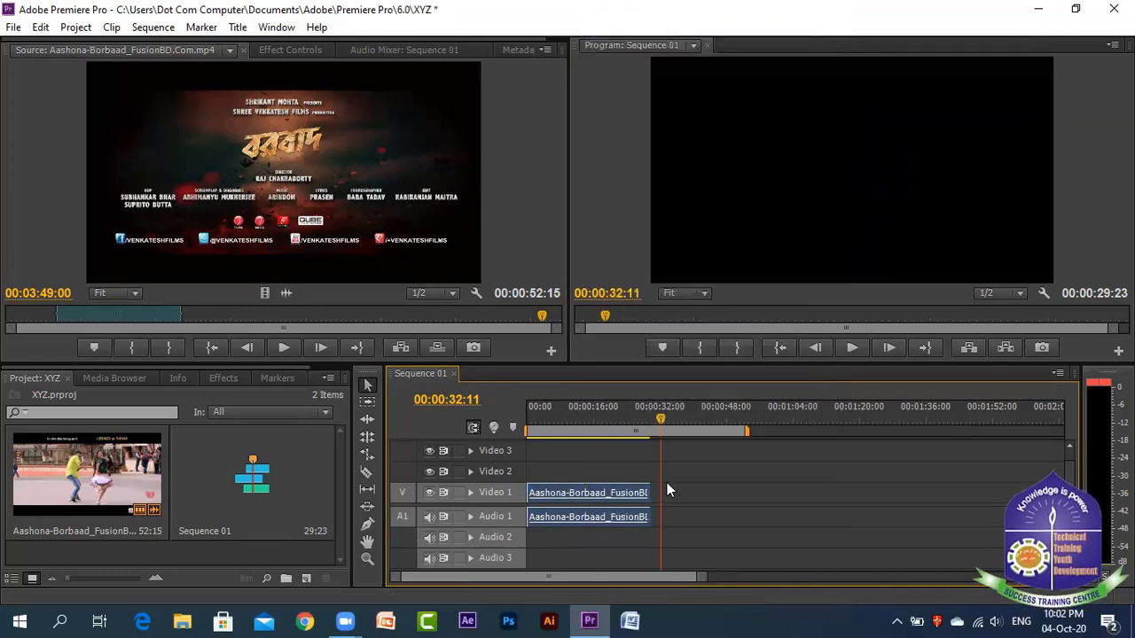
pyautogui.rightClick(592, 496)
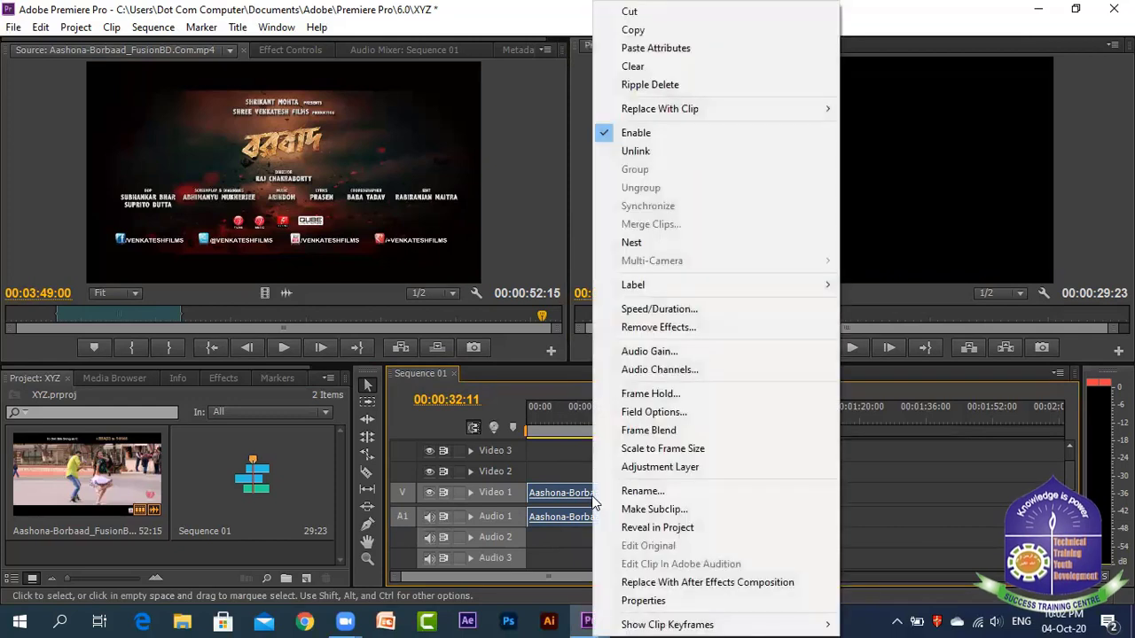
pyautogui.click(706, 55)
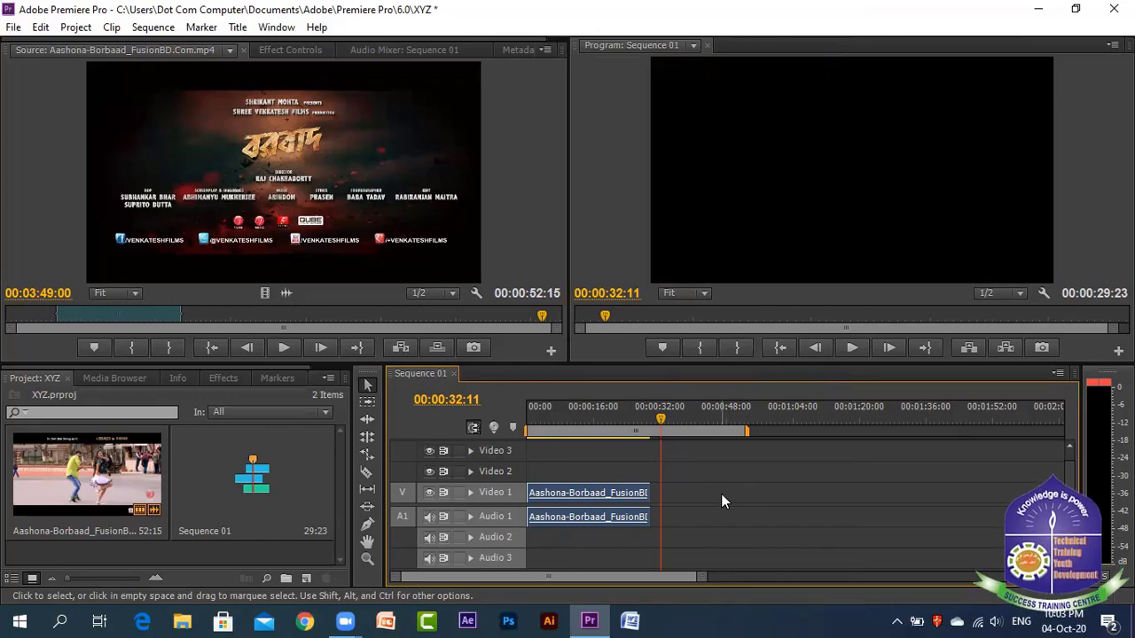
pyautogui.hotkey('ctrl', 'v')
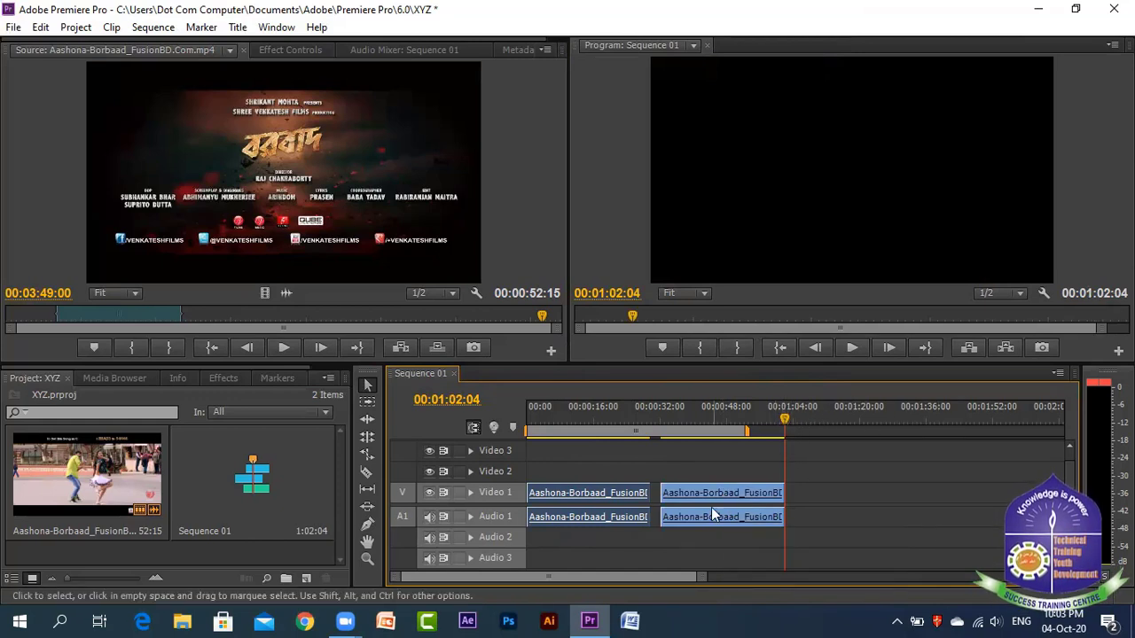
# Reverse the speed of the pasted clip and move it earlier so it overlaps the first clip's end and finishes at 00:00:55:22
pyautogui.hotkey('ctrl', 'a')
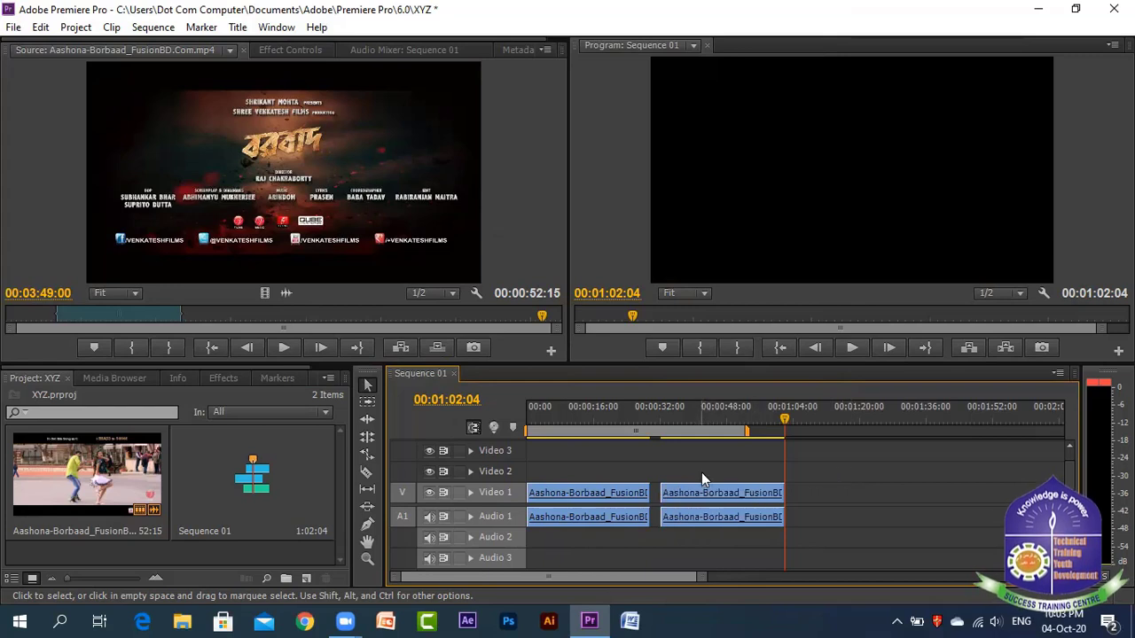
pyautogui.moveTo(701, 474); pyautogui.dragTo(733, 501)
pyautogui.rightClick(731, 490)
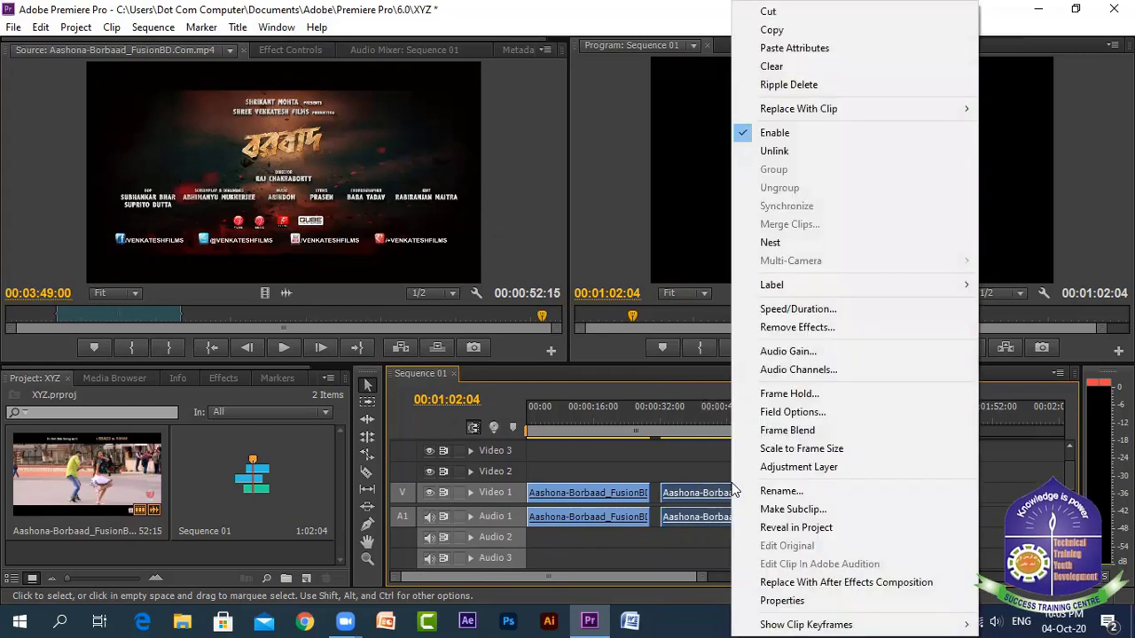
pyautogui.click(803, 312)
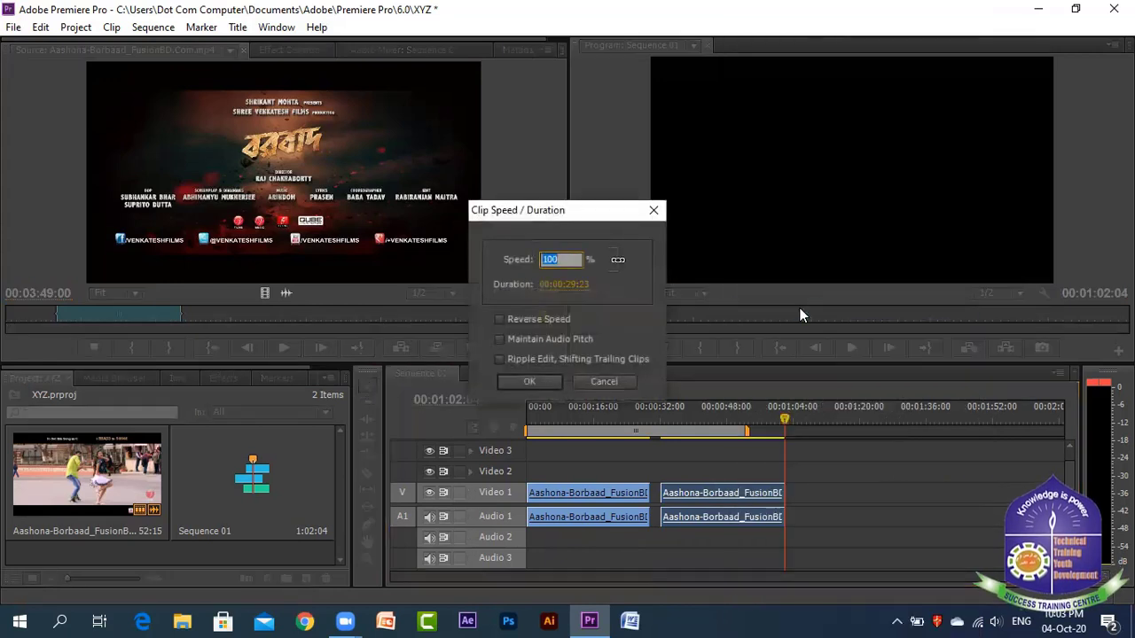
pyautogui.click(500, 319)
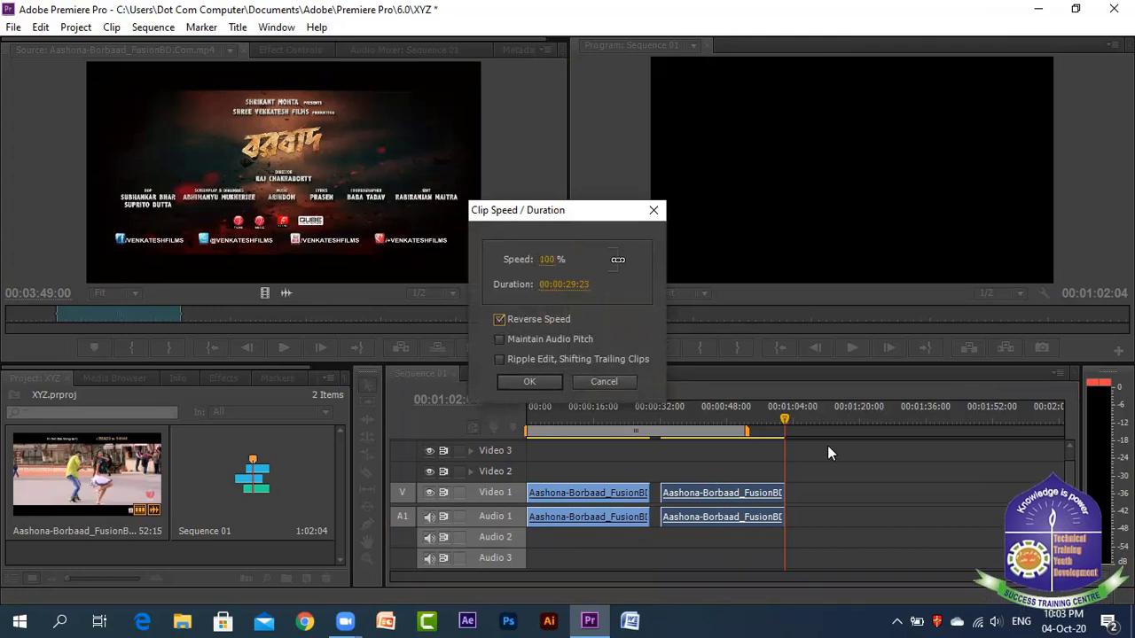
pyautogui.click(542, 379)
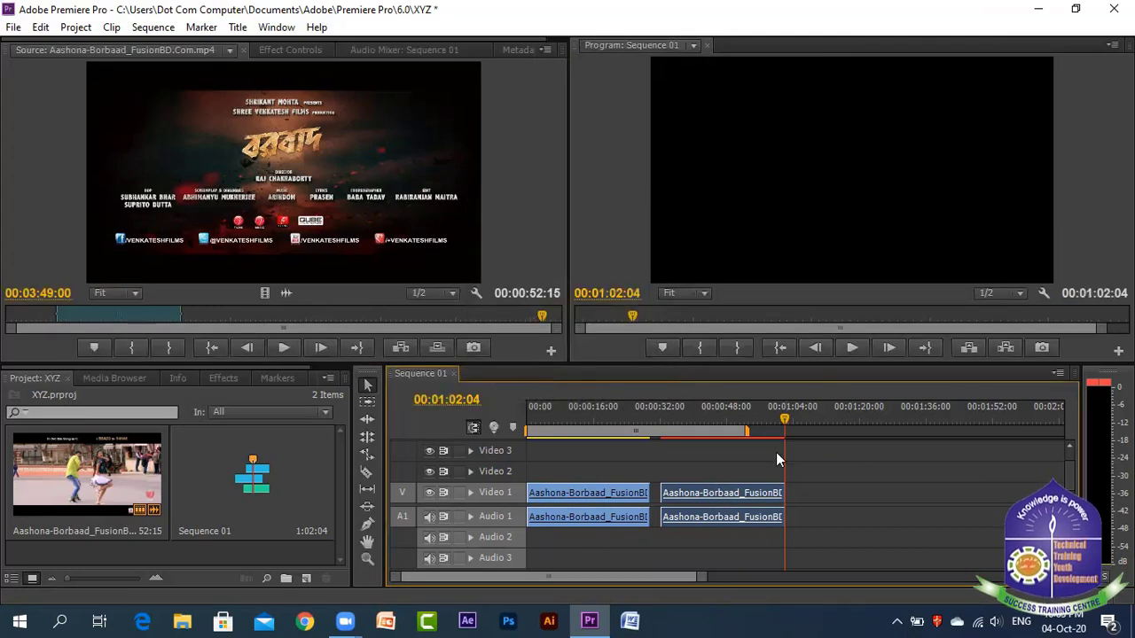
pyautogui.moveTo(709, 499); pyautogui.dragTo(680, 494)
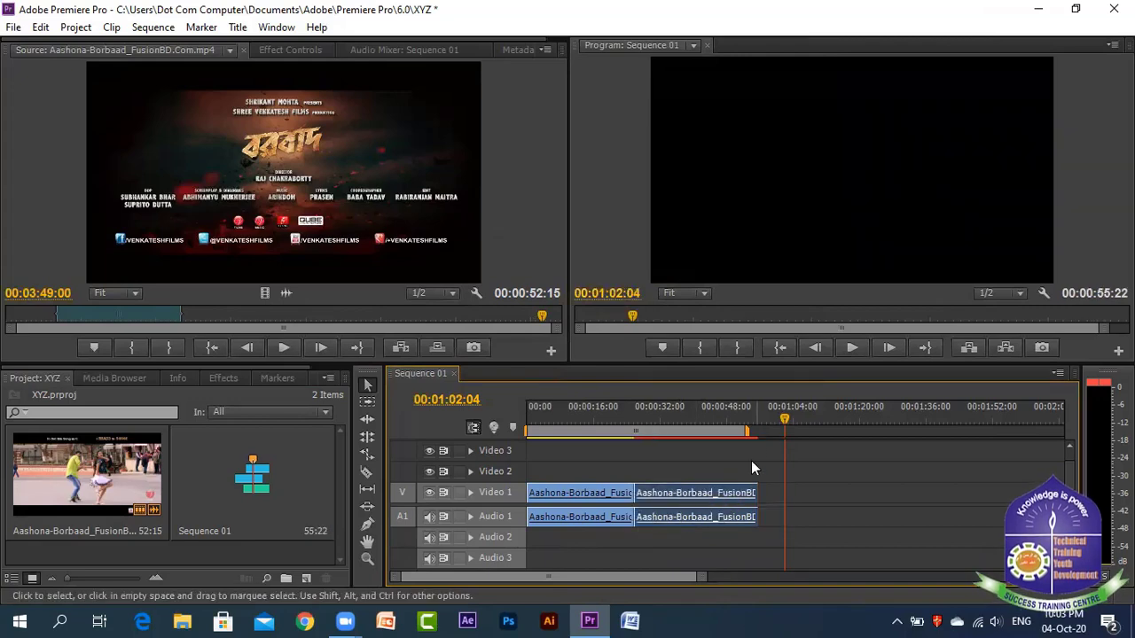
# Play the sequence from about 00:00:00:18, and again from 00:00:24:17 across the join into the reversed clip up to 00:00:33:22
pyautogui.moveTo(786, 414); pyautogui.dragTo(531, 446)
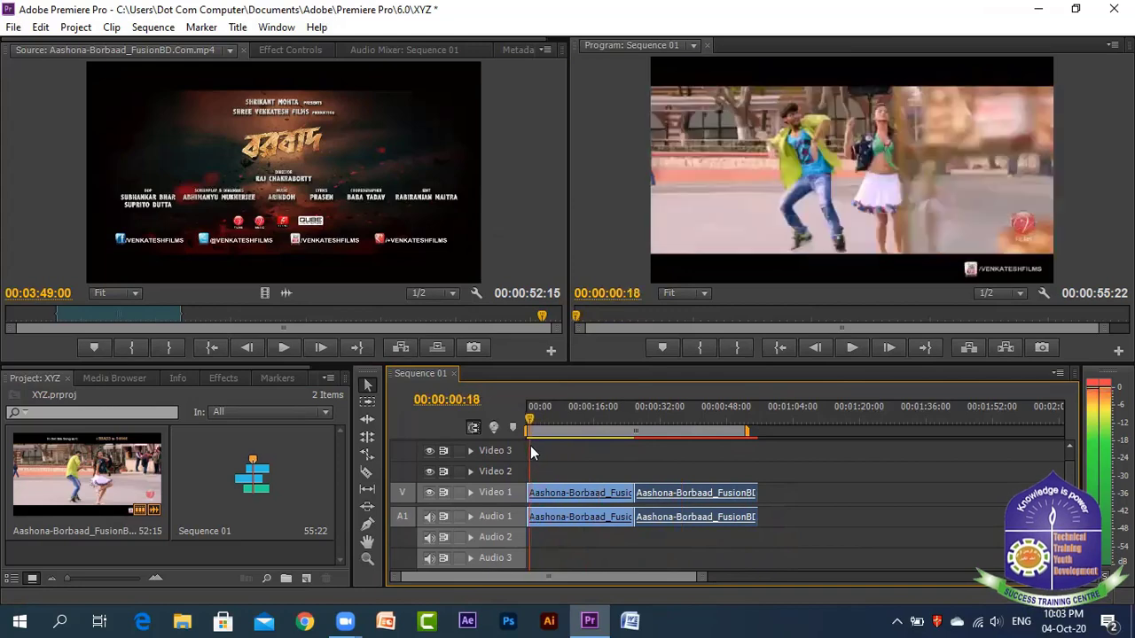
pyautogui.click(853, 347)
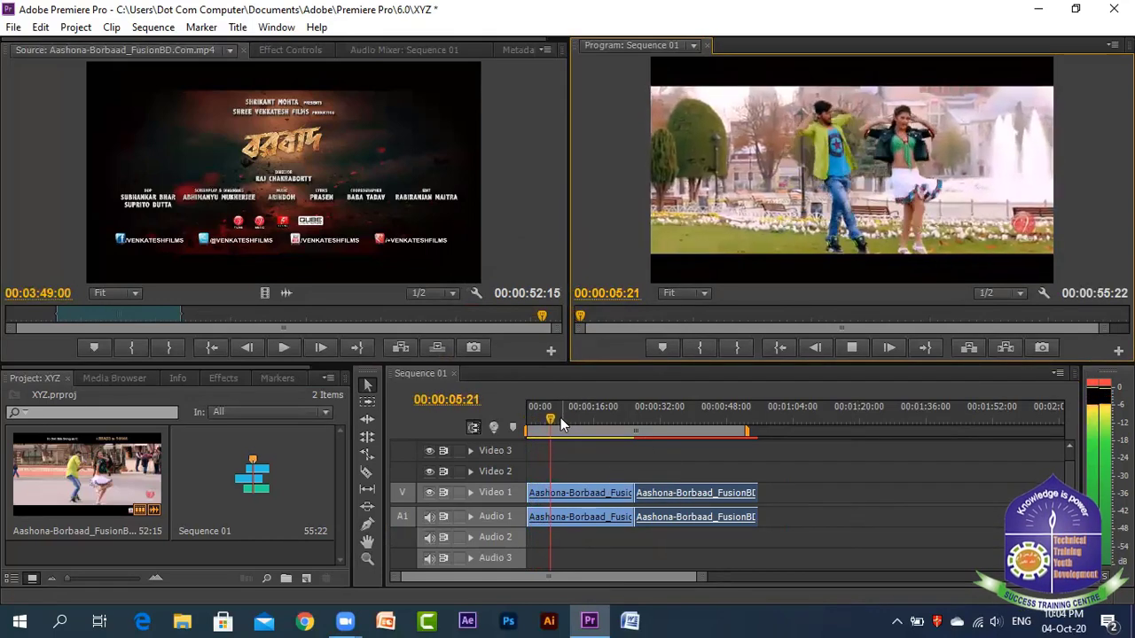
pyautogui.moveTo(553, 422); pyautogui.dragTo(629, 429)
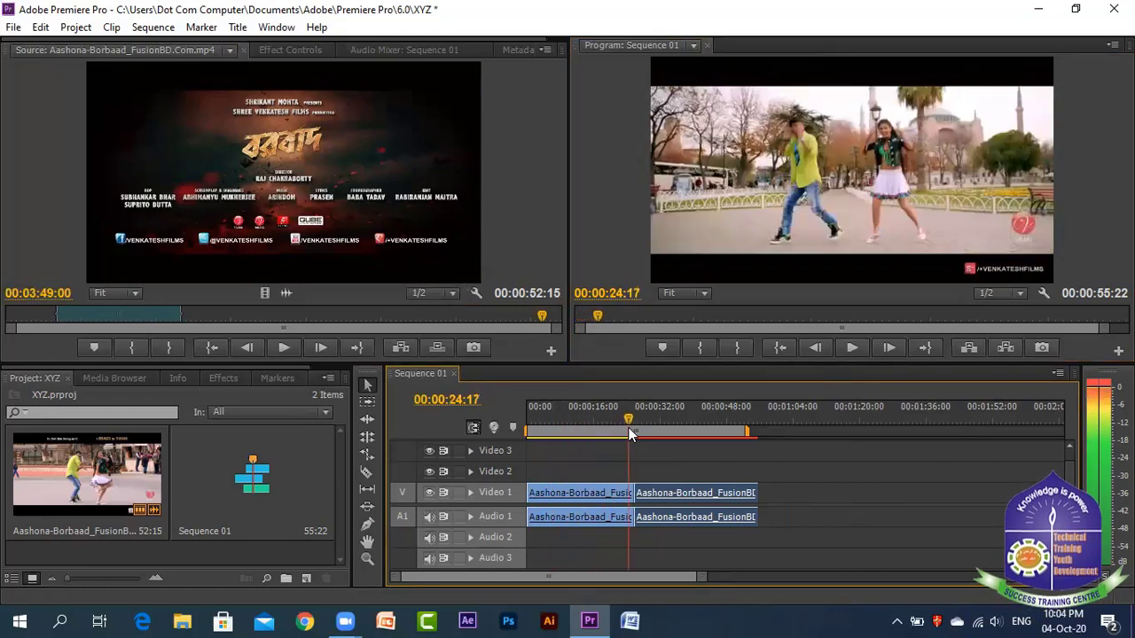
pyautogui.click(848, 346)
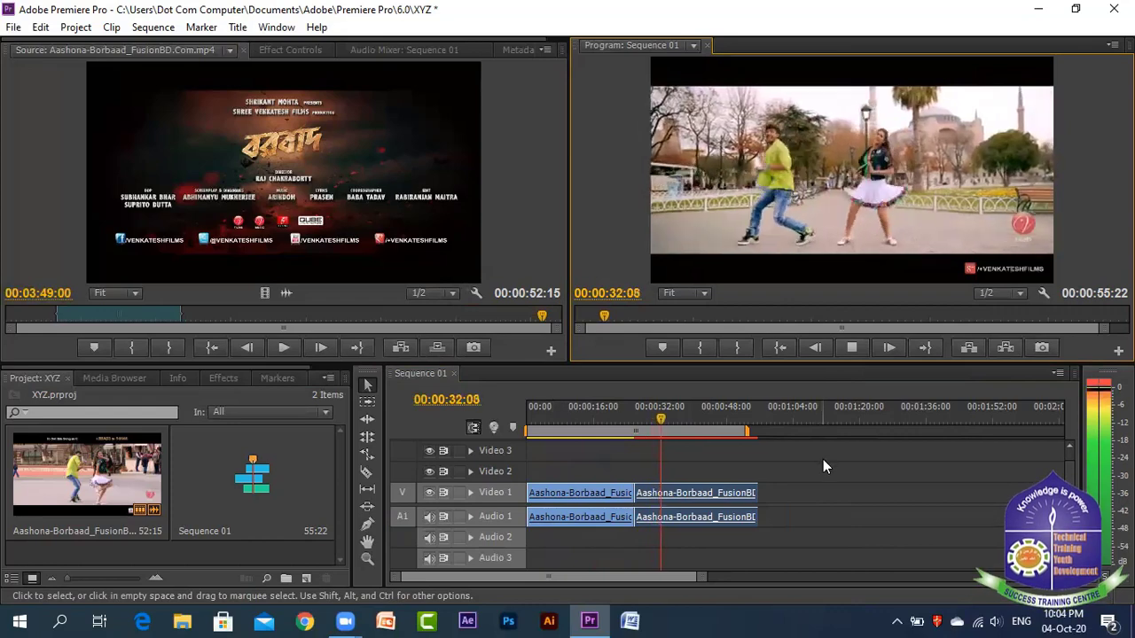
pyautogui.click(850, 346)
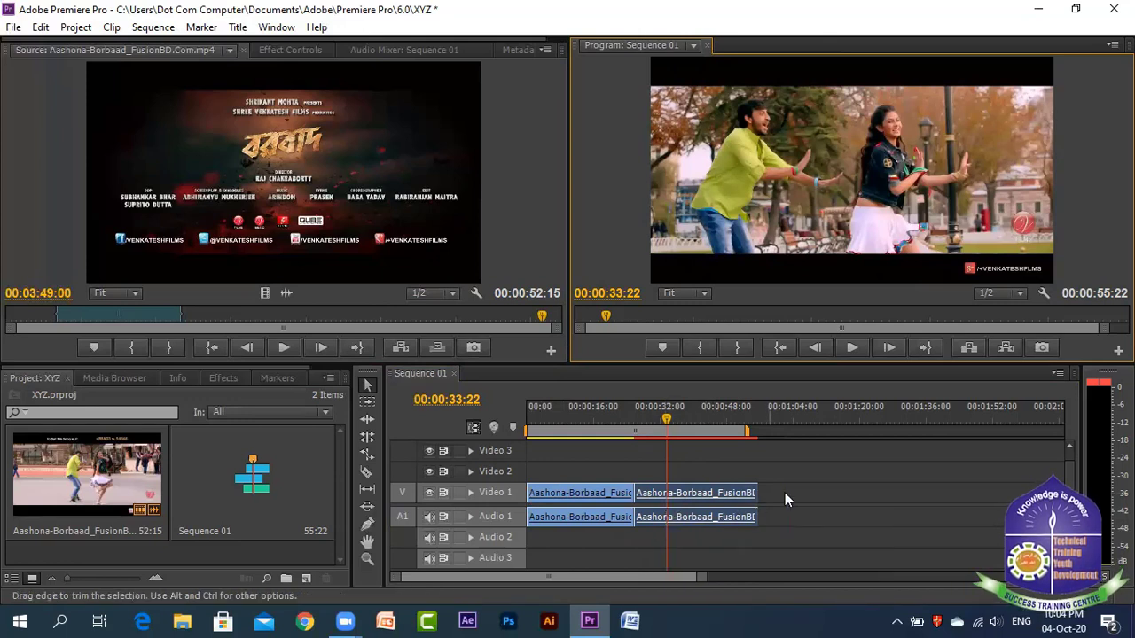
pyautogui.rightClick(608, 493)
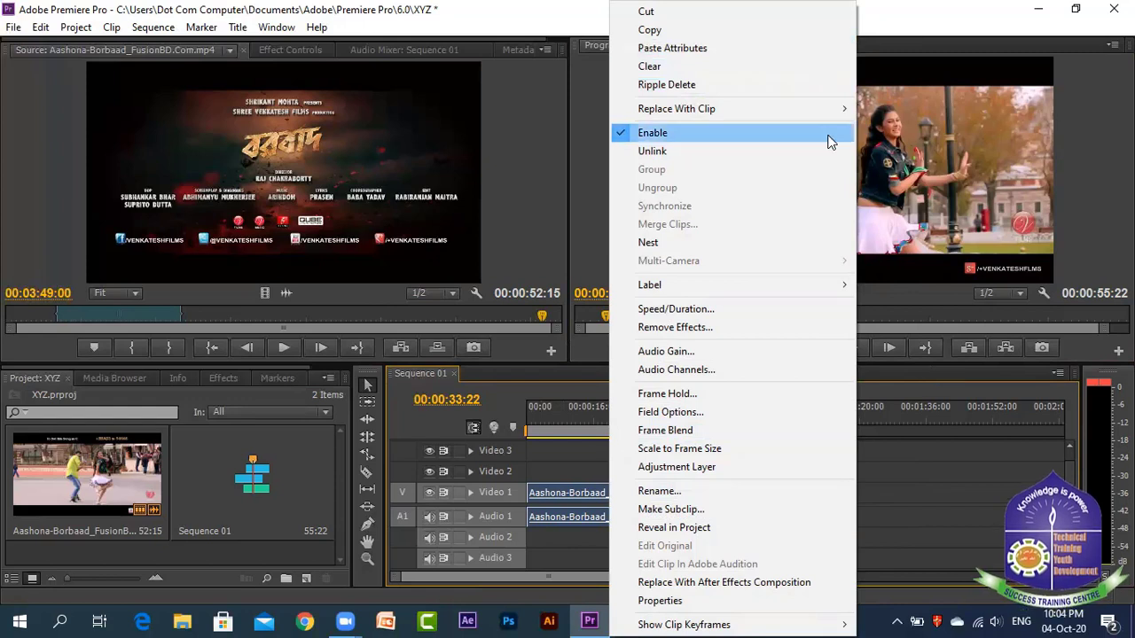
pyautogui.click(887, 492)
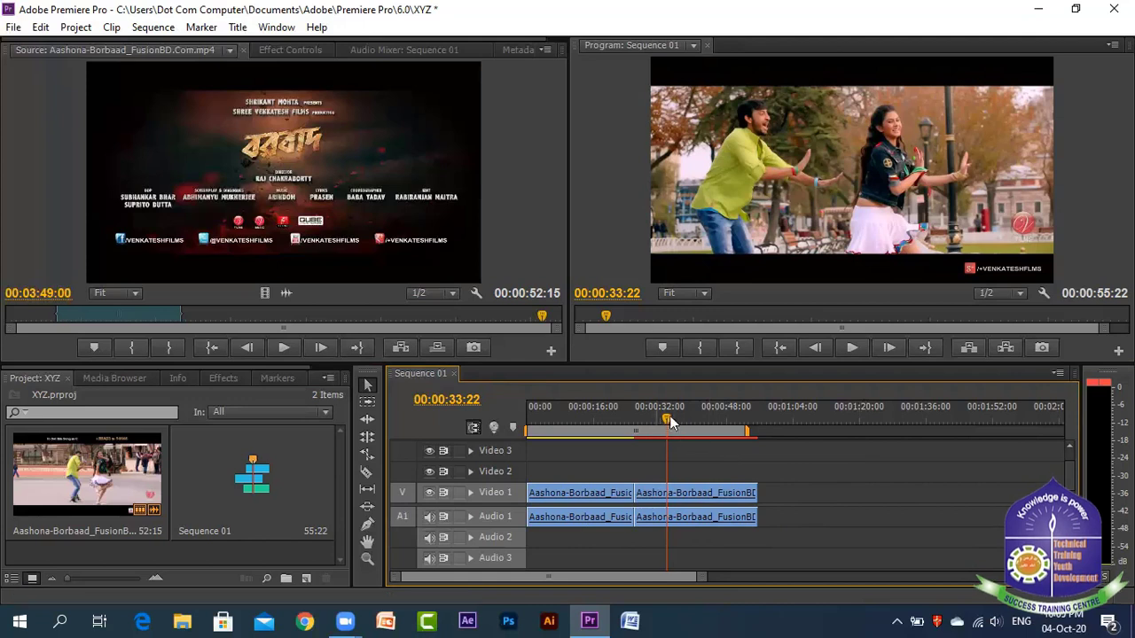
pyautogui.rightClick(692, 494)
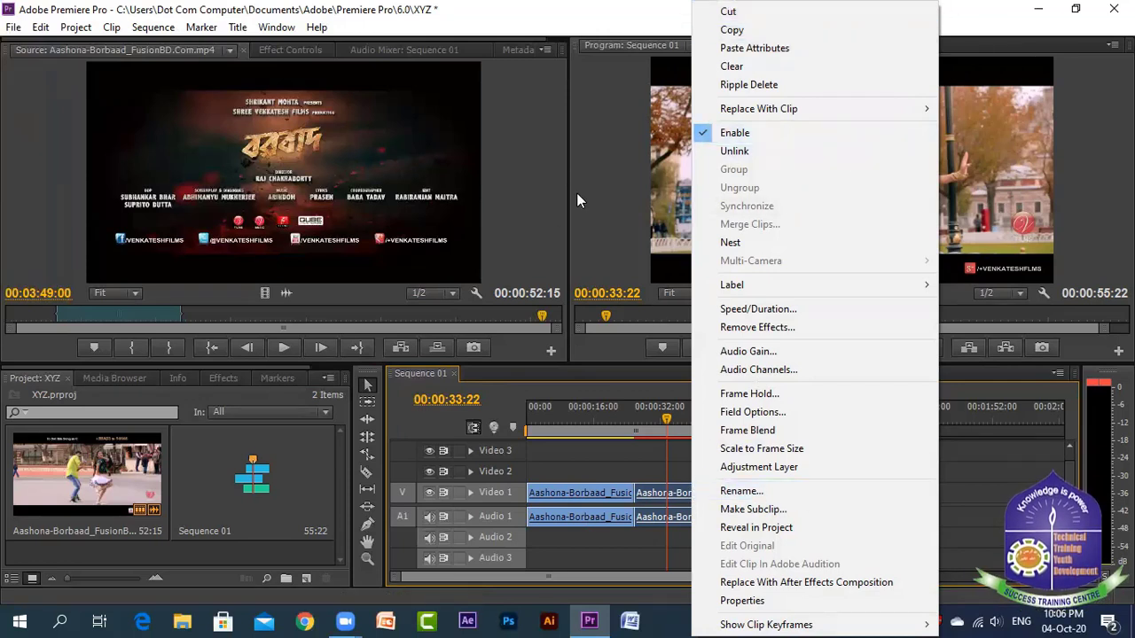
pyautogui.click(975, 470)
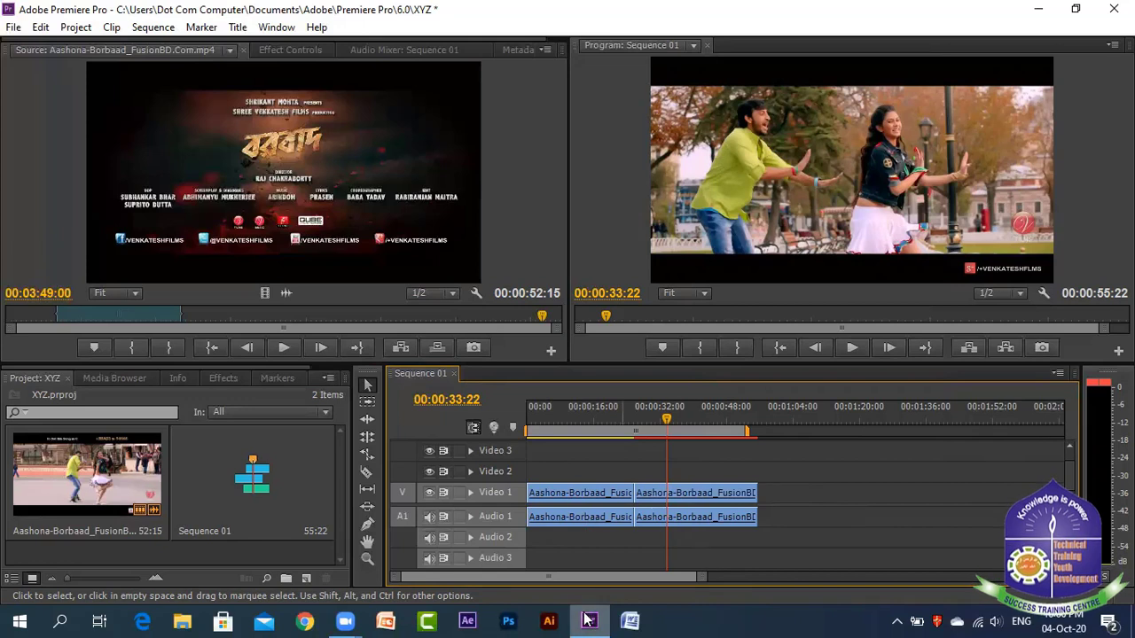
# Switch to Chrome, go to Google Drive and open the UY LAB folder
pyautogui.click(305, 621)
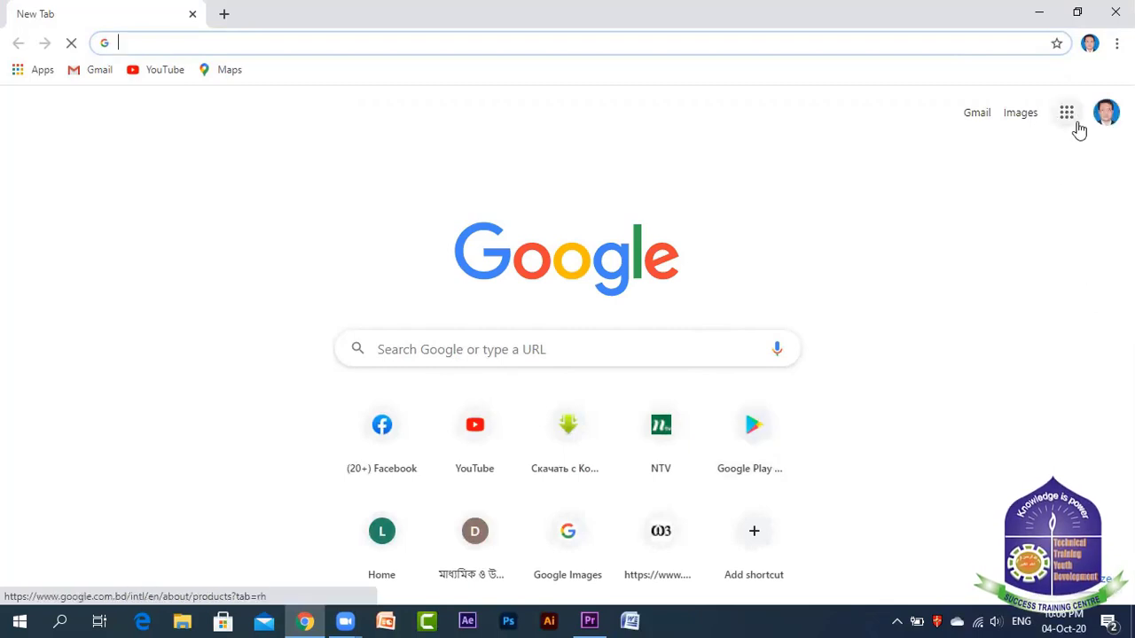
pyautogui.click(1068, 117)
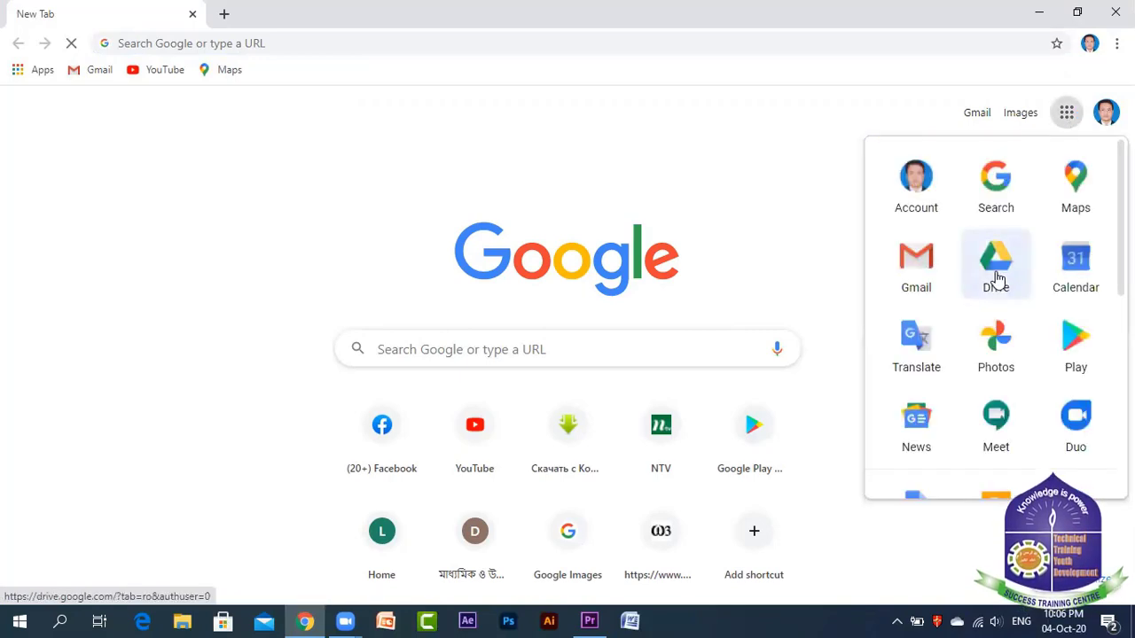
pyautogui.click(996, 264)
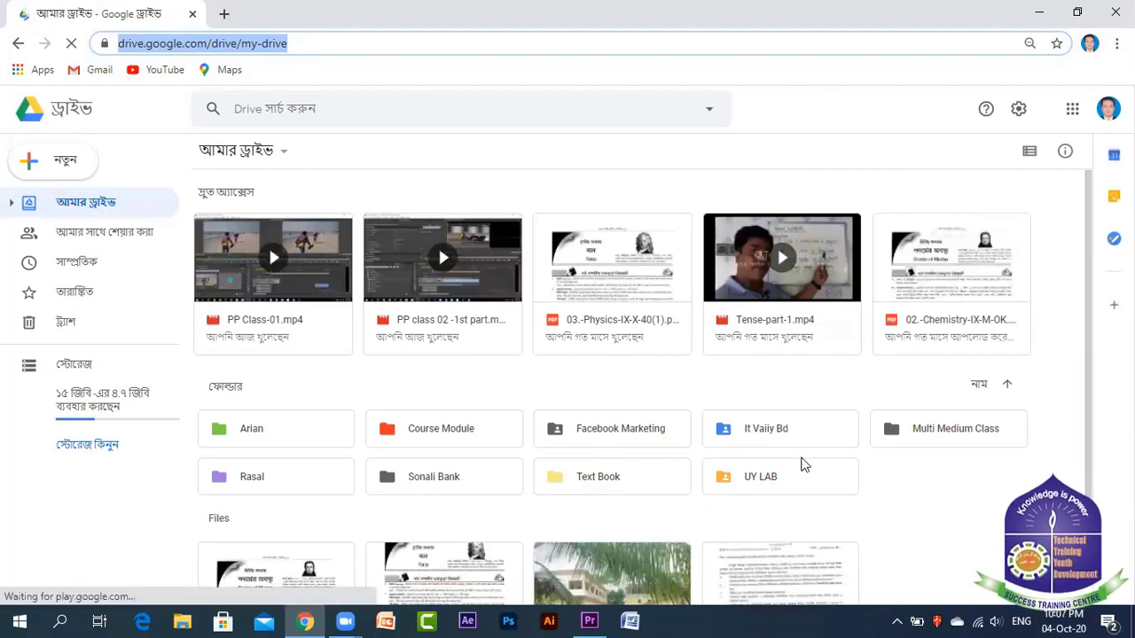
pyautogui.doubleClick(760, 477)
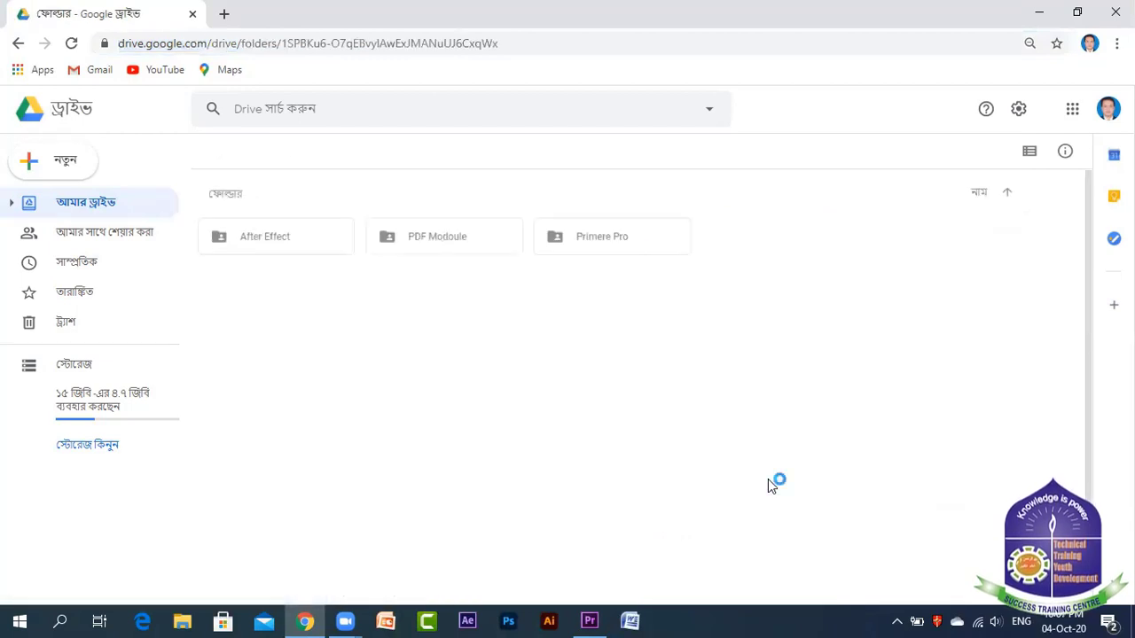
# Look through the After Effect folder, return to UY LAB and open the Primere Pro folder
pyautogui.click(292, 248)
pyautogui.doubleClick(290, 246)
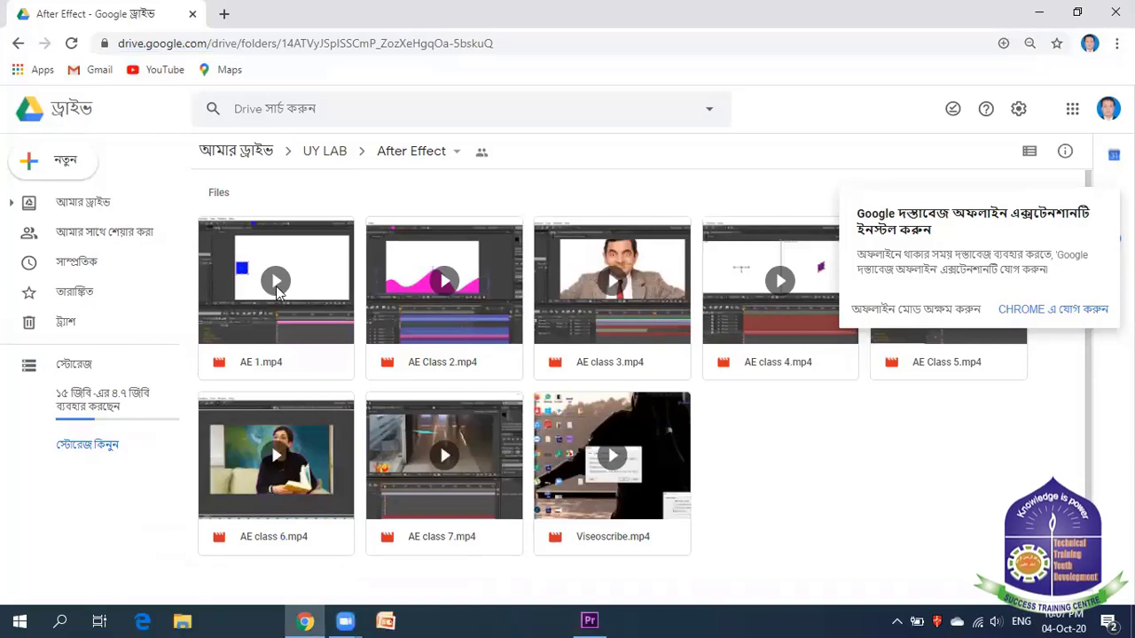
pyautogui.click(16, 44)
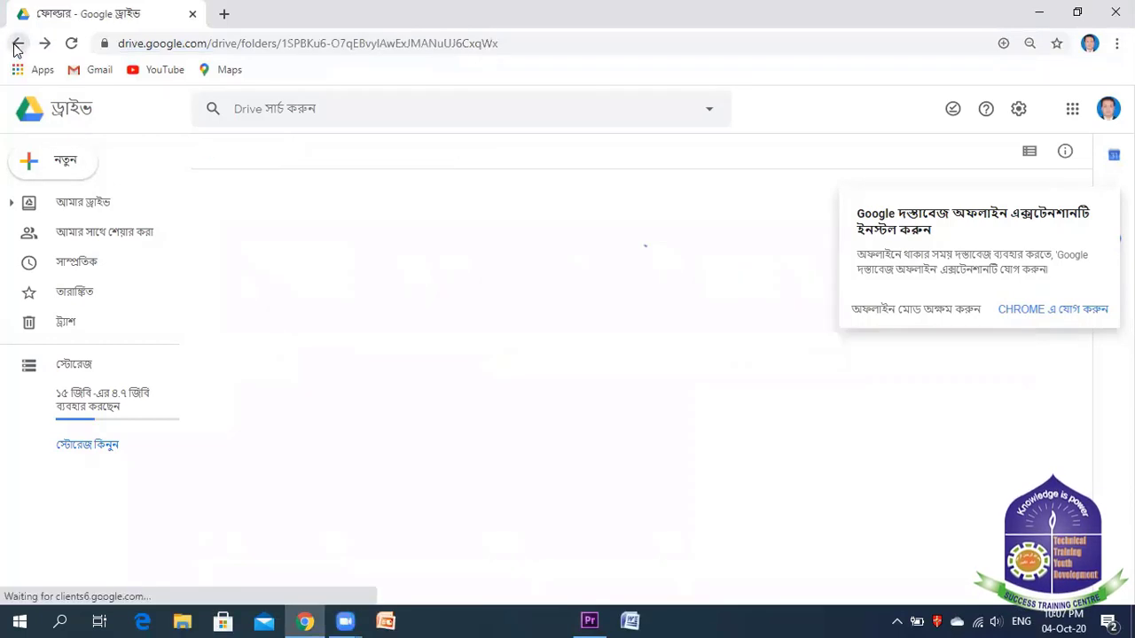
pyautogui.click(621, 243)
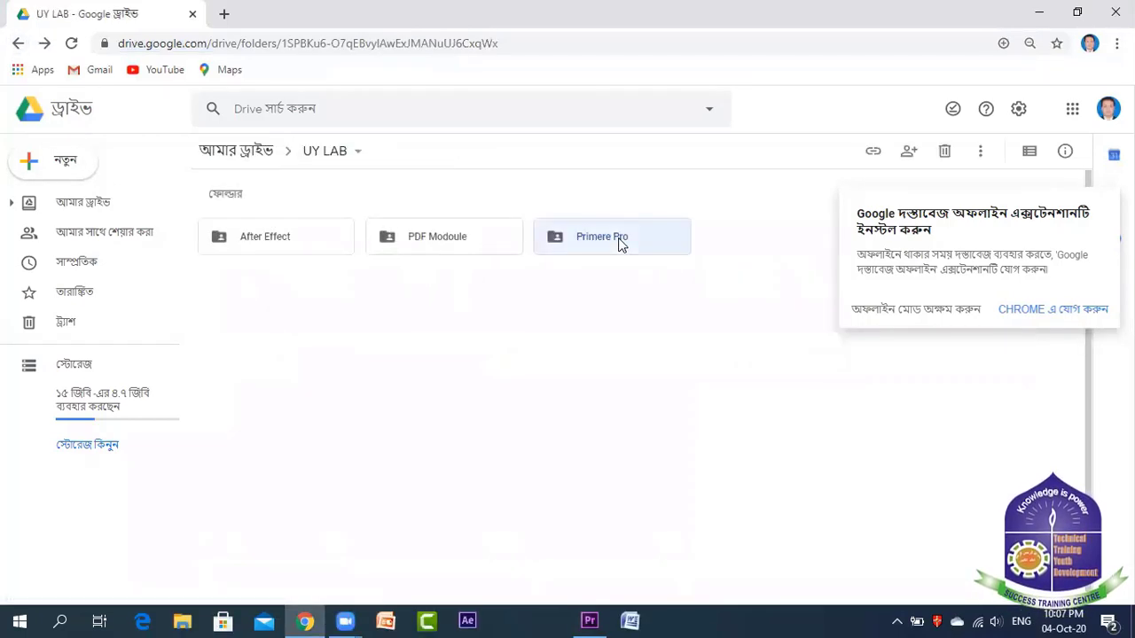
pyautogui.doubleClick(619, 243)
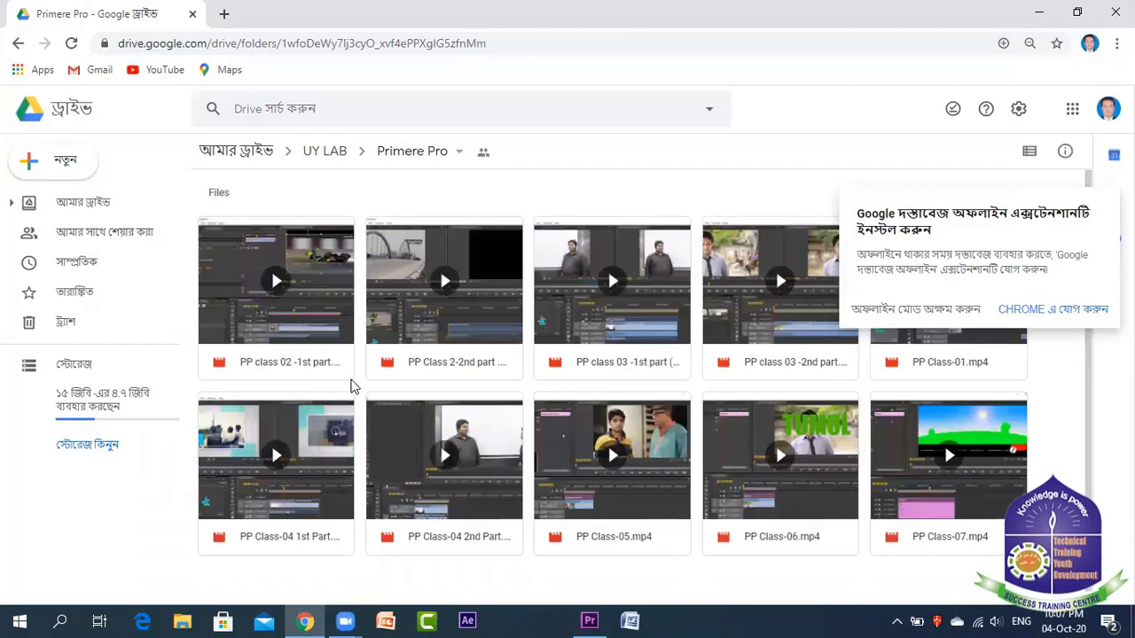
# Open PP Class-01.mp4, play it, skip to about 15:05 and then resume playback from 26:57
pyautogui.click(933, 344)
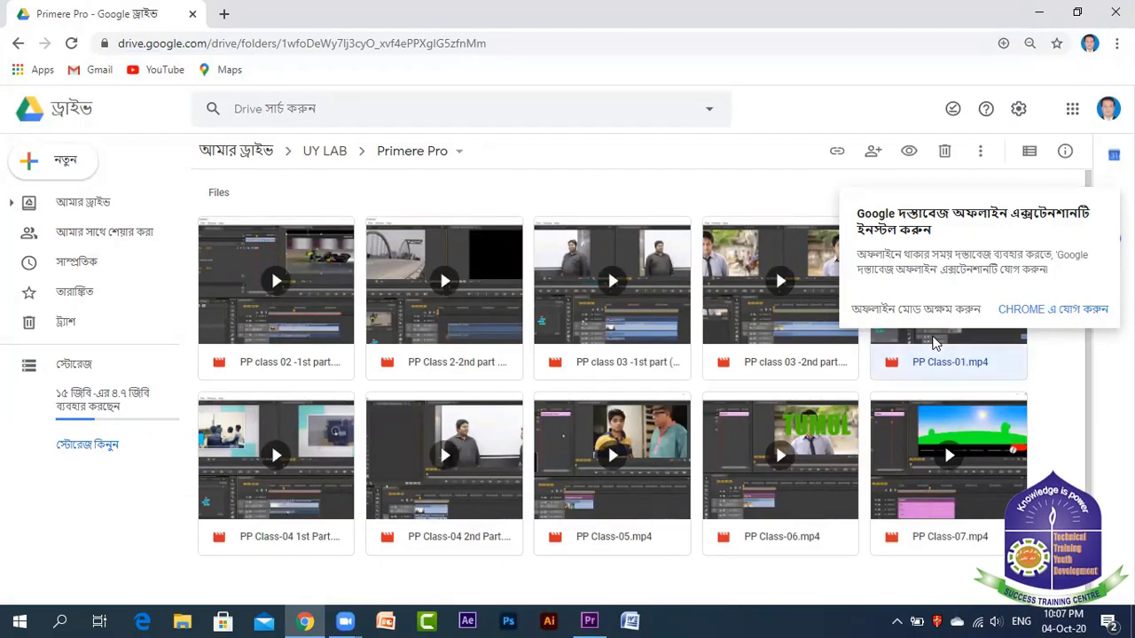
pyautogui.doubleClick(932, 344)
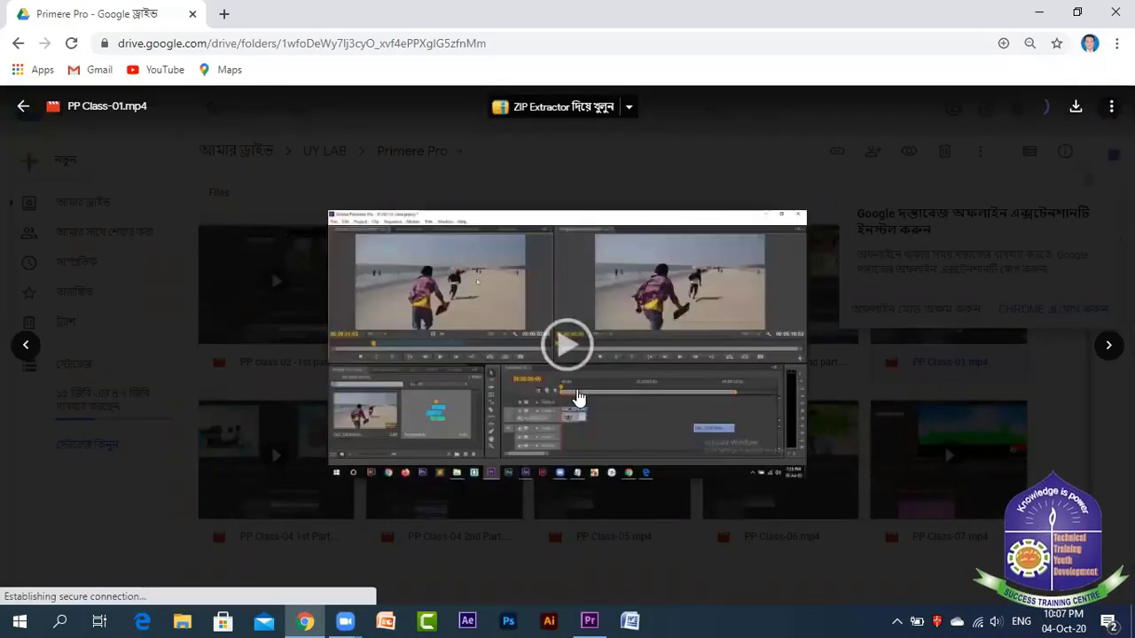
pyautogui.click(567, 353)
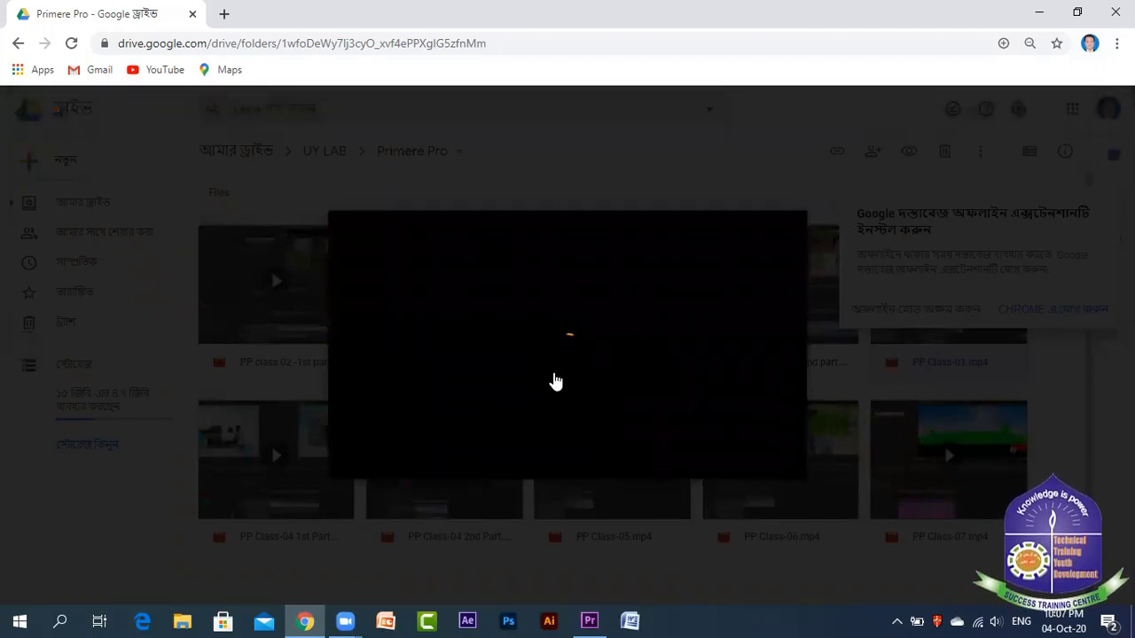
pyautogui.click(341, 529)
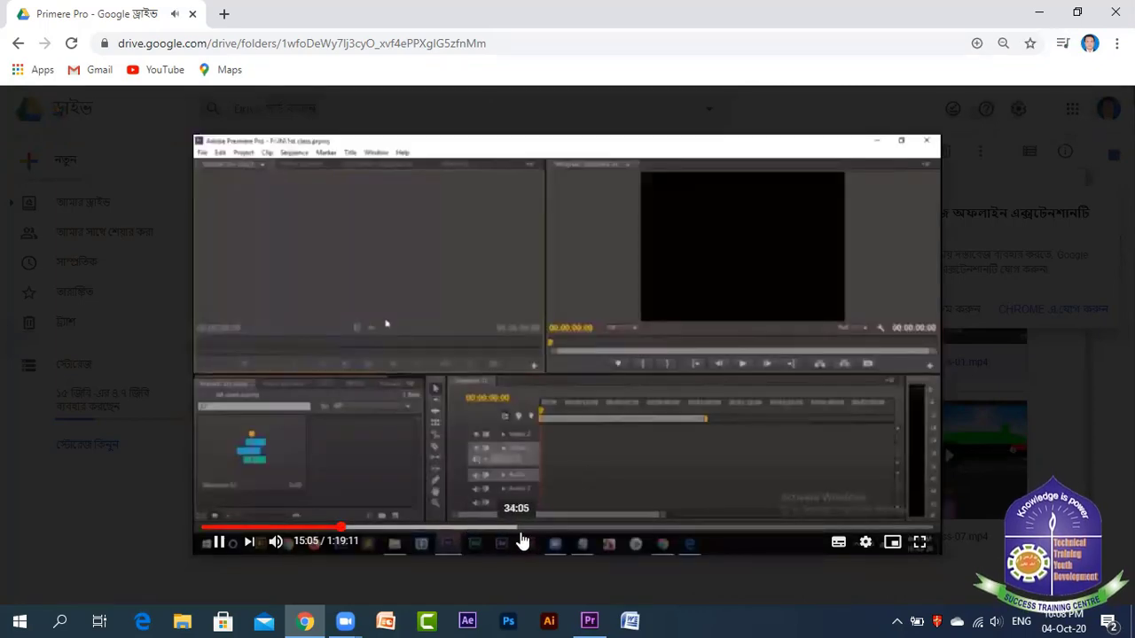
pyautogui.click(221, 542)
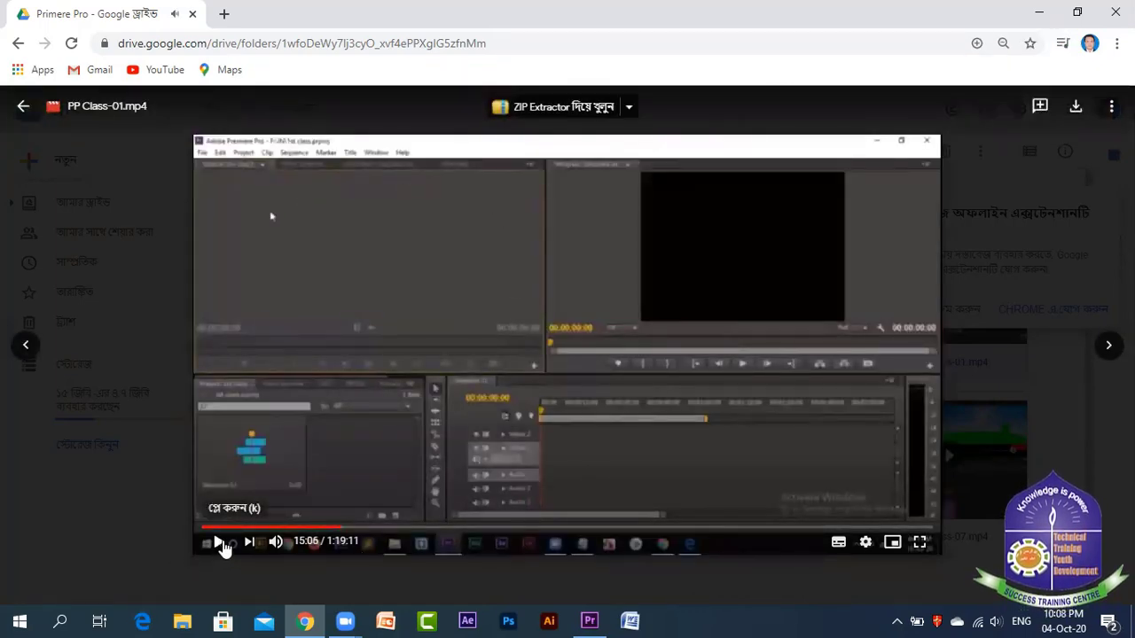
pyautogui.click(450, 528)
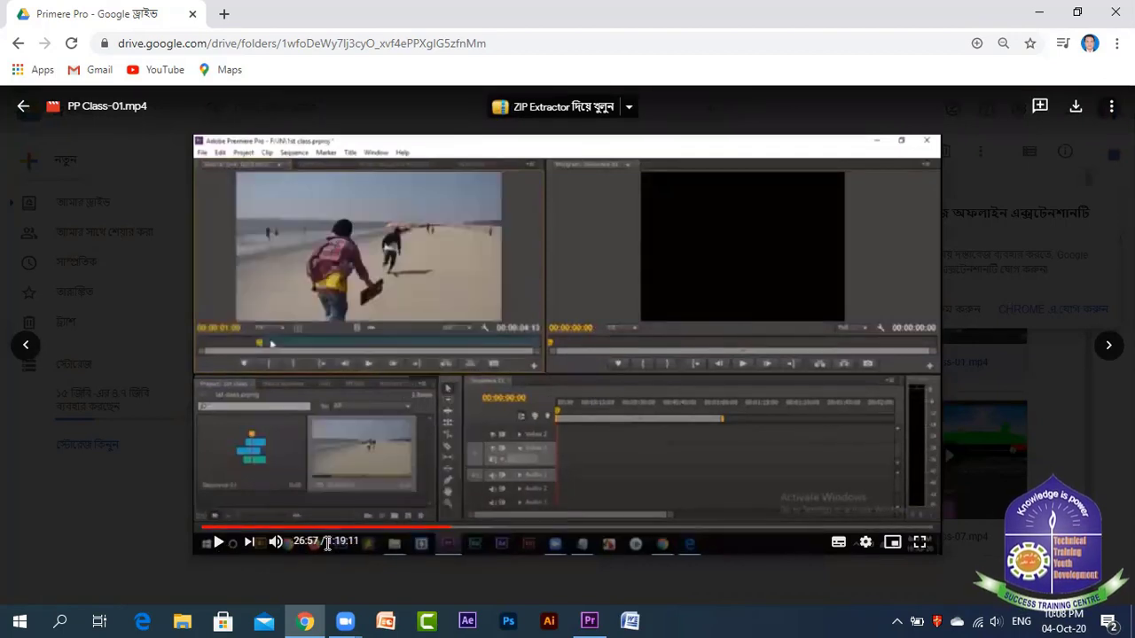
pyautogui.click(218, 542)
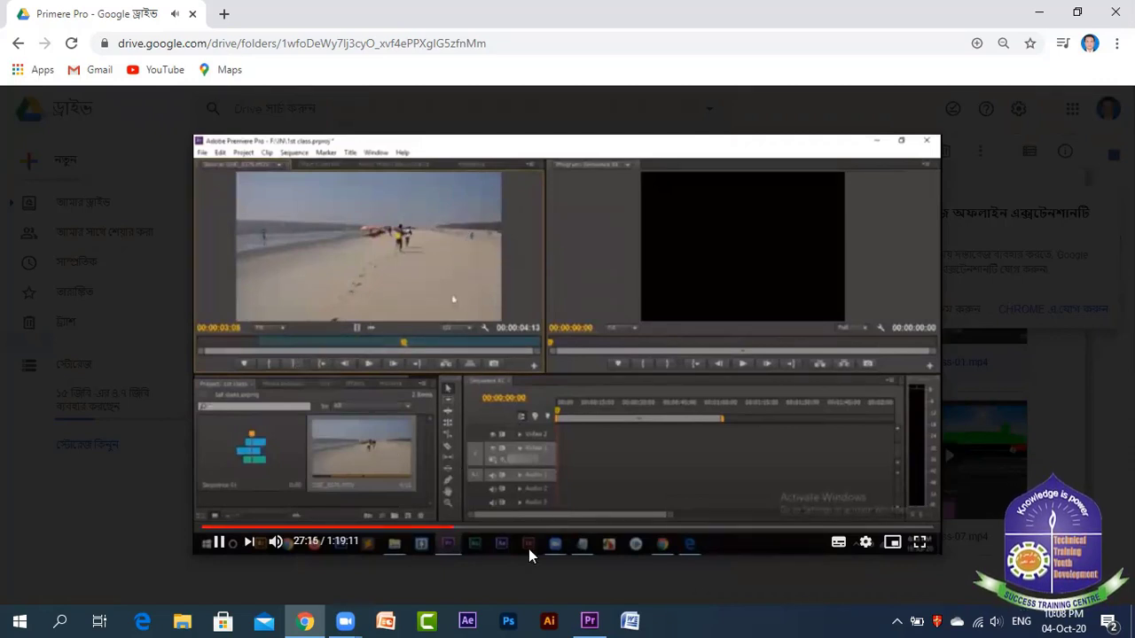
# Skim PP Class-01.mp4 at about 39:28, 46:23, 53:32 and 1:00:48, then go back a few minutes to watch the clip speed part
pyautogui.click(565, 528)
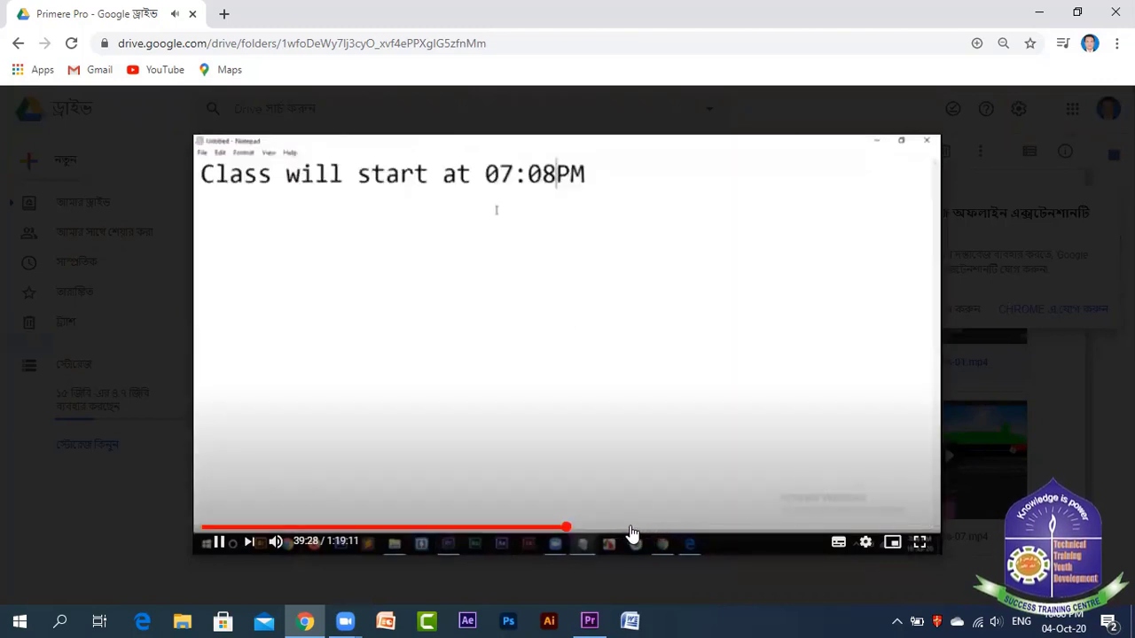
pyautogui.click(630, 529)
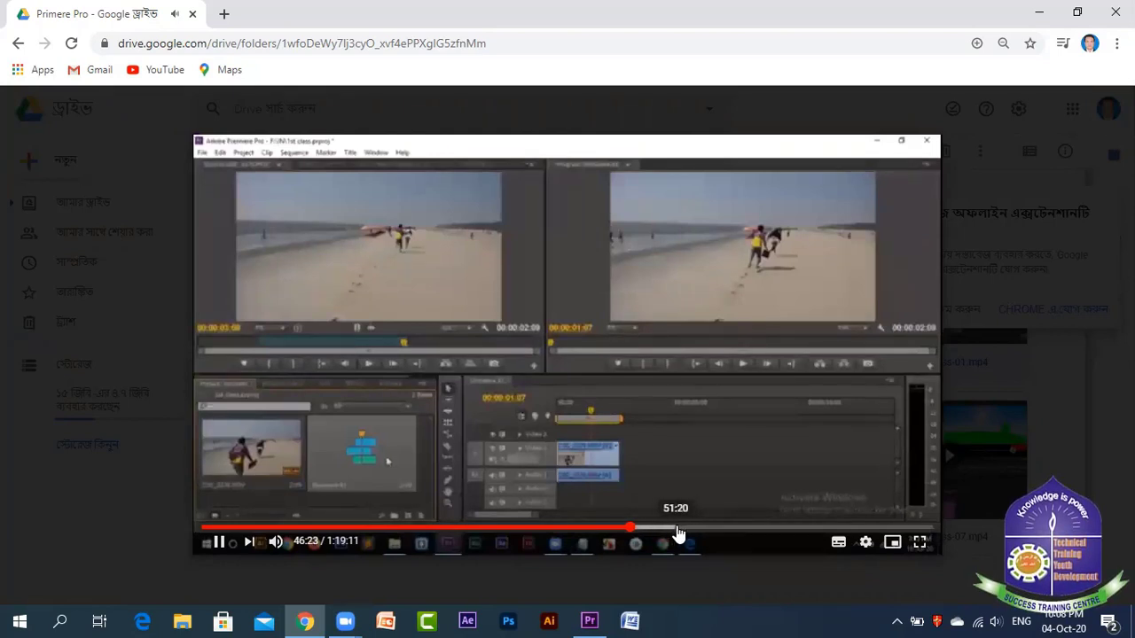
pyautogui.click(697, 530)
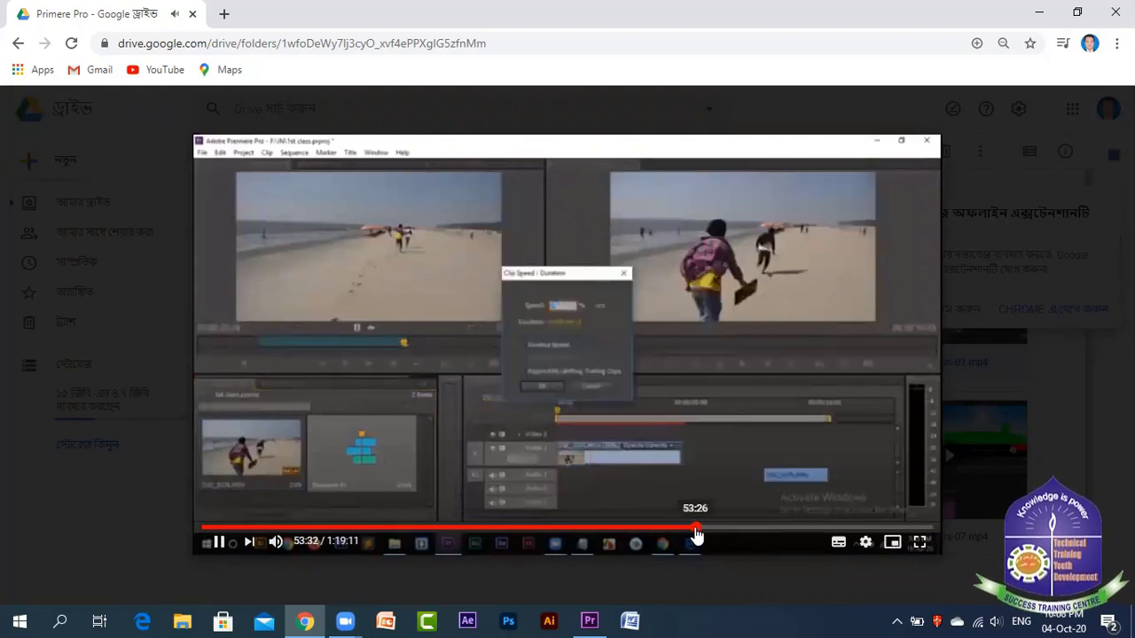
pyautogui.click(762, 532)
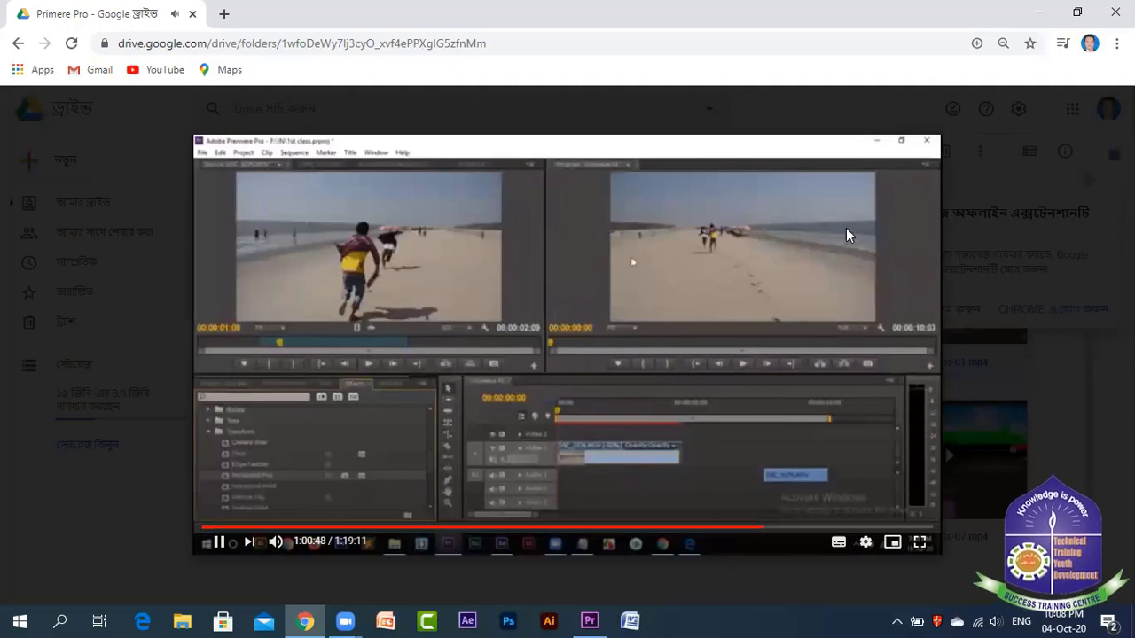
pyautogui.click(728, 530)
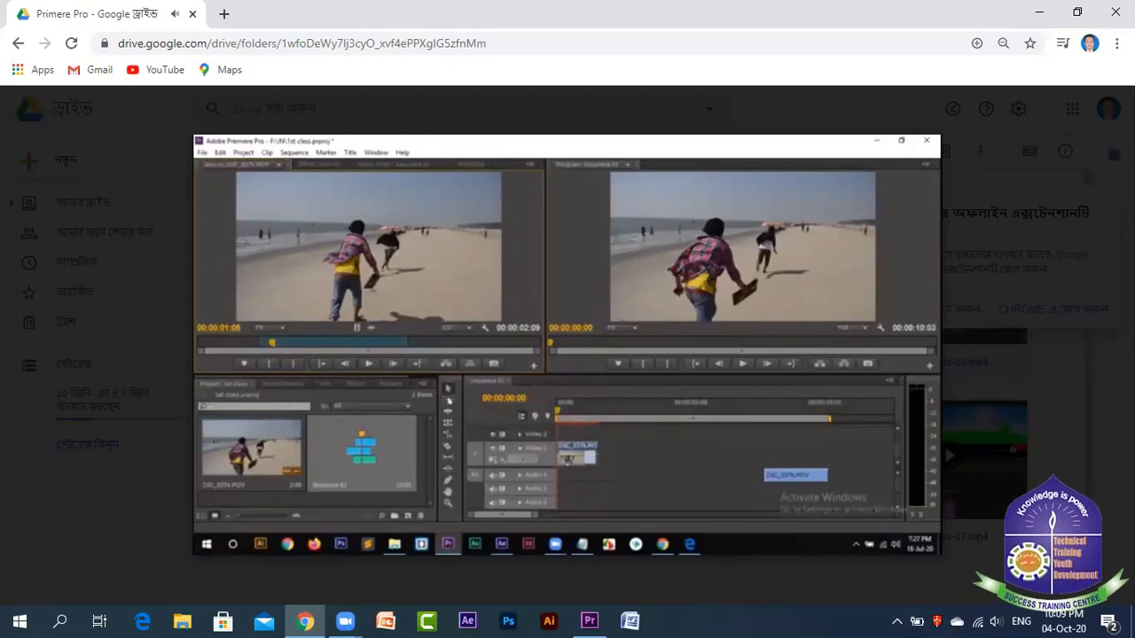
pyautogui.moveTo(854, 437)
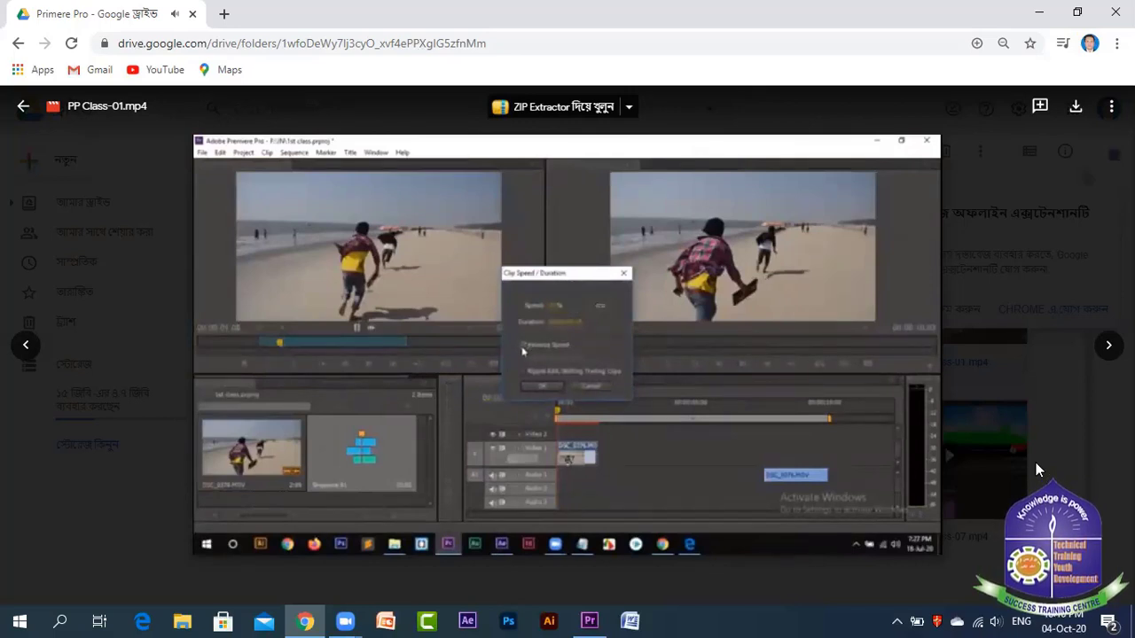
pyautogui.moveTo(696, 358)
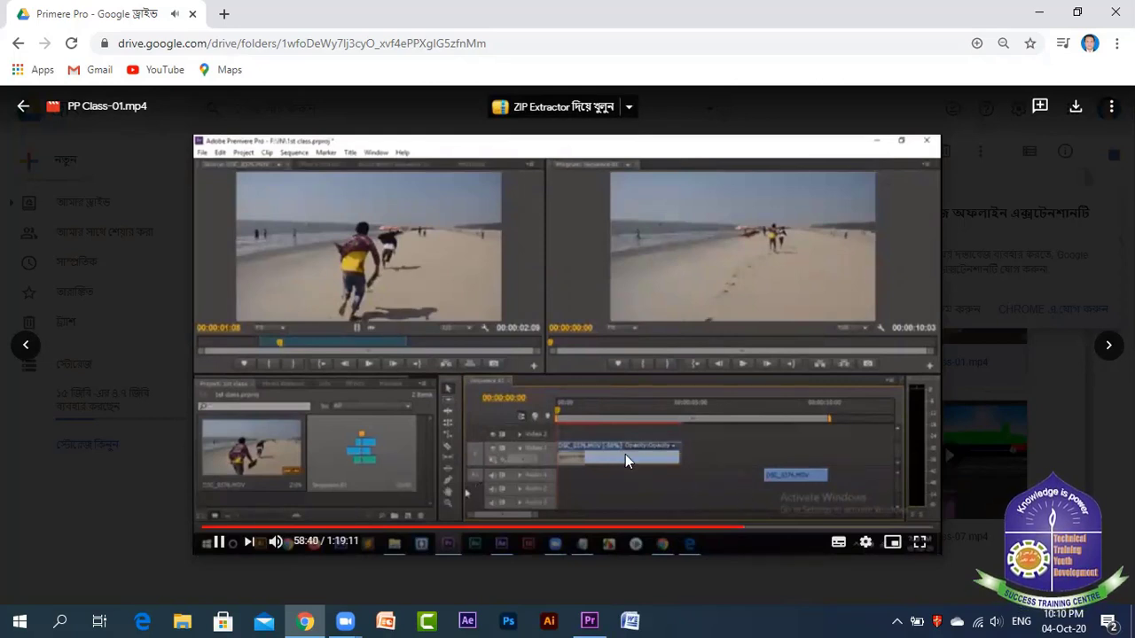
# Skim the class video at about 55:35, 1:02:59, 1:07:23 and 1:08:00, then close the video and the browser
pyautogui.click(713, 529)
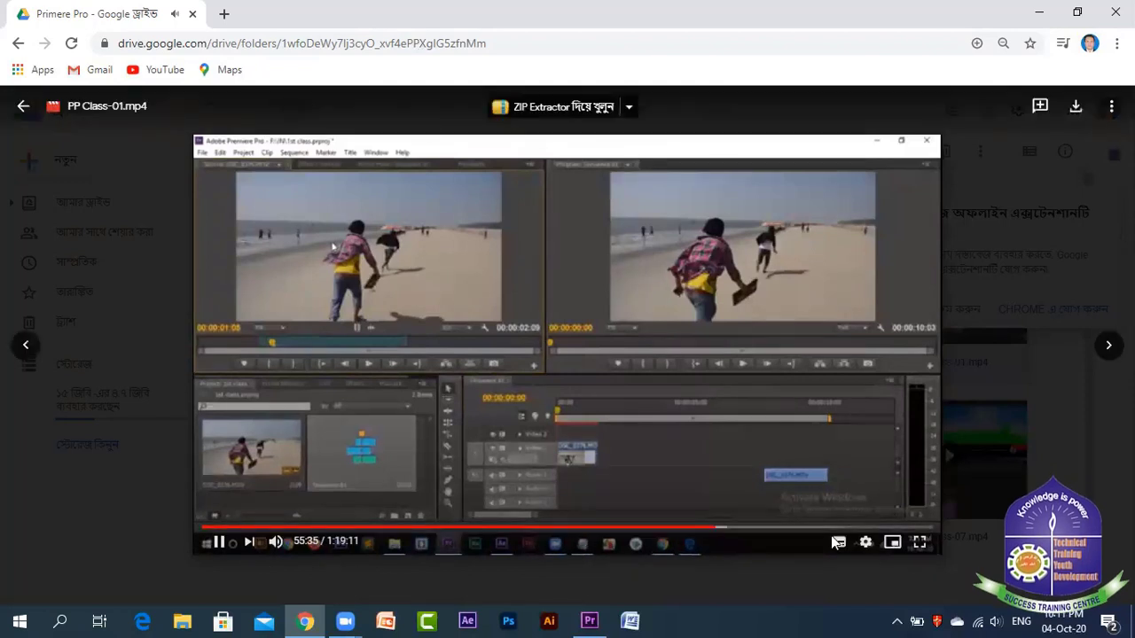
pyautogui.click(786, 530)
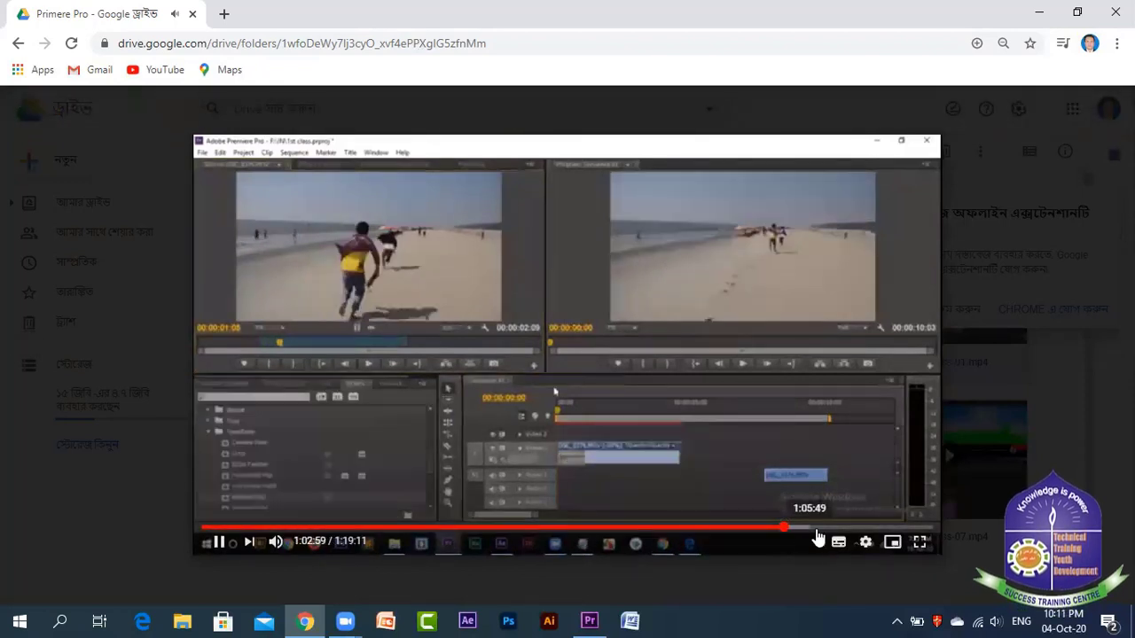
pyautogui.click(824, 530)
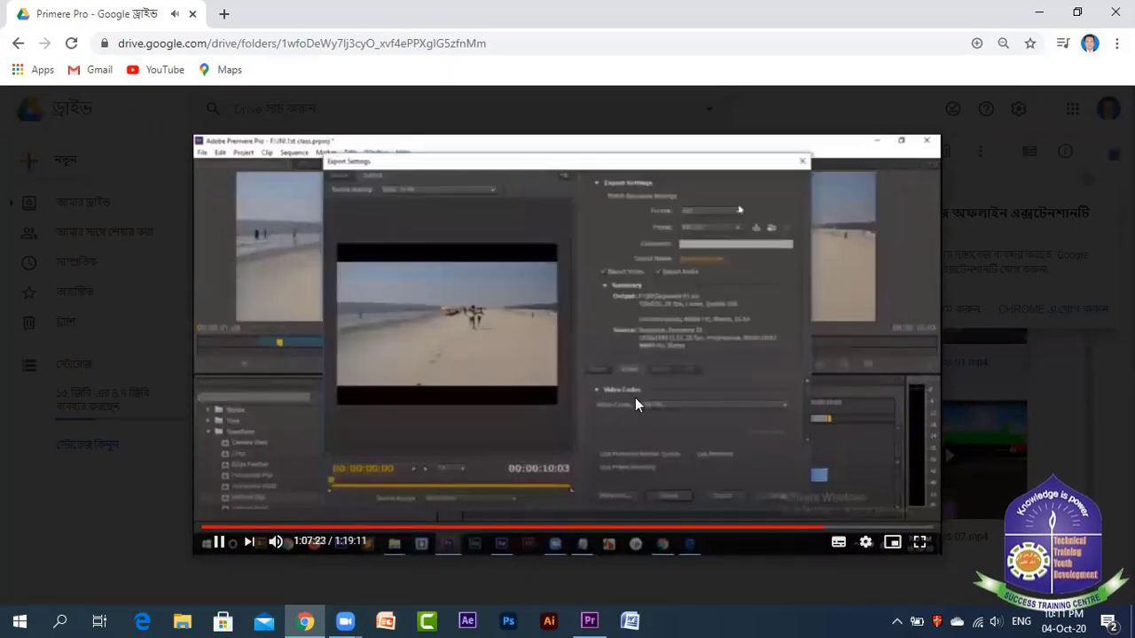
pyautogui.click(842, 530)
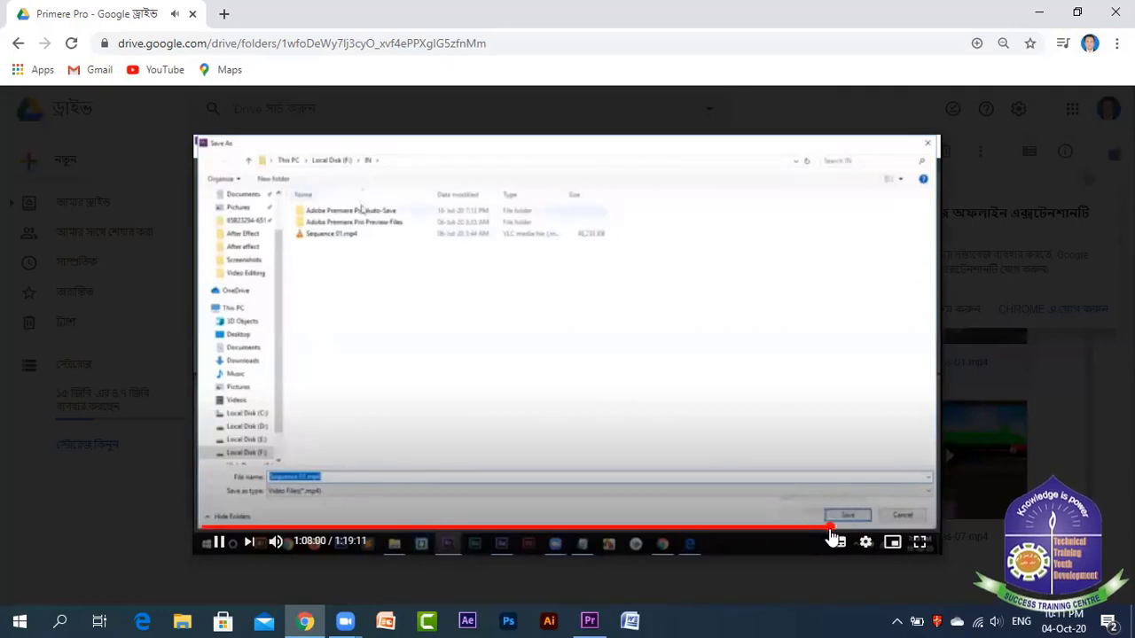
pyautogui.click(831, 529)
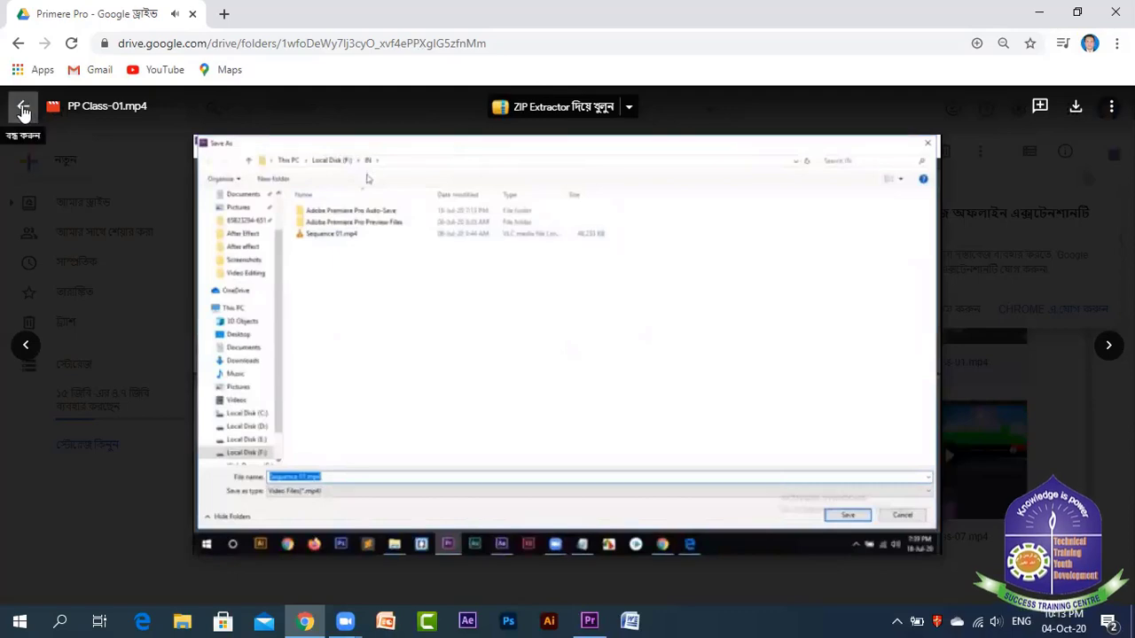
pyautogui.click(23, 110)
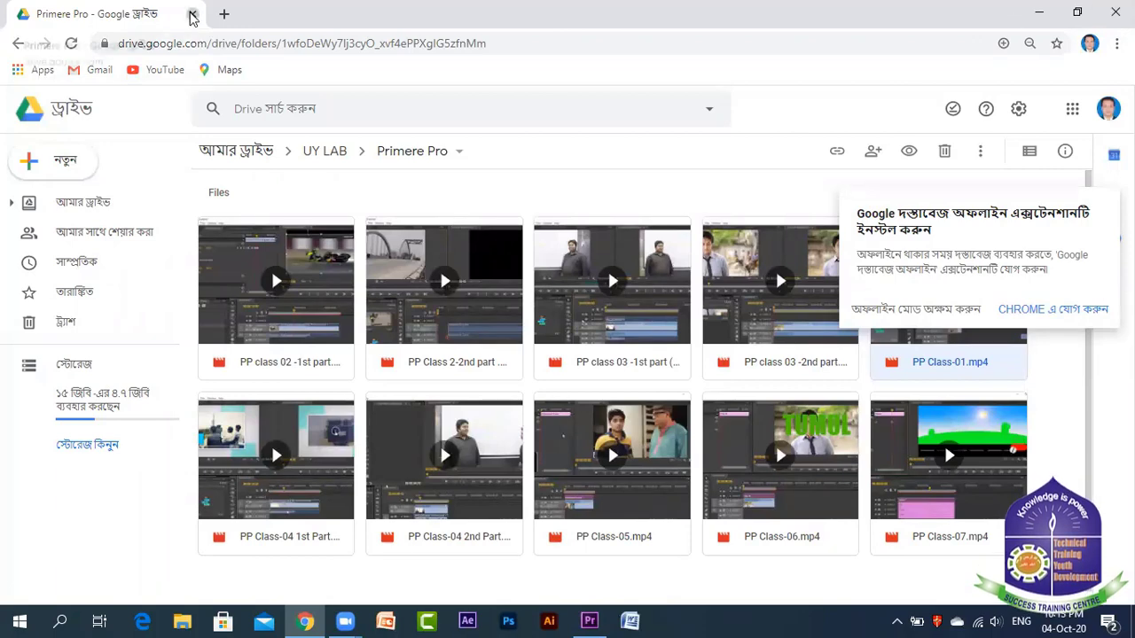
pyautogui.hotkey('alt', 'F4')
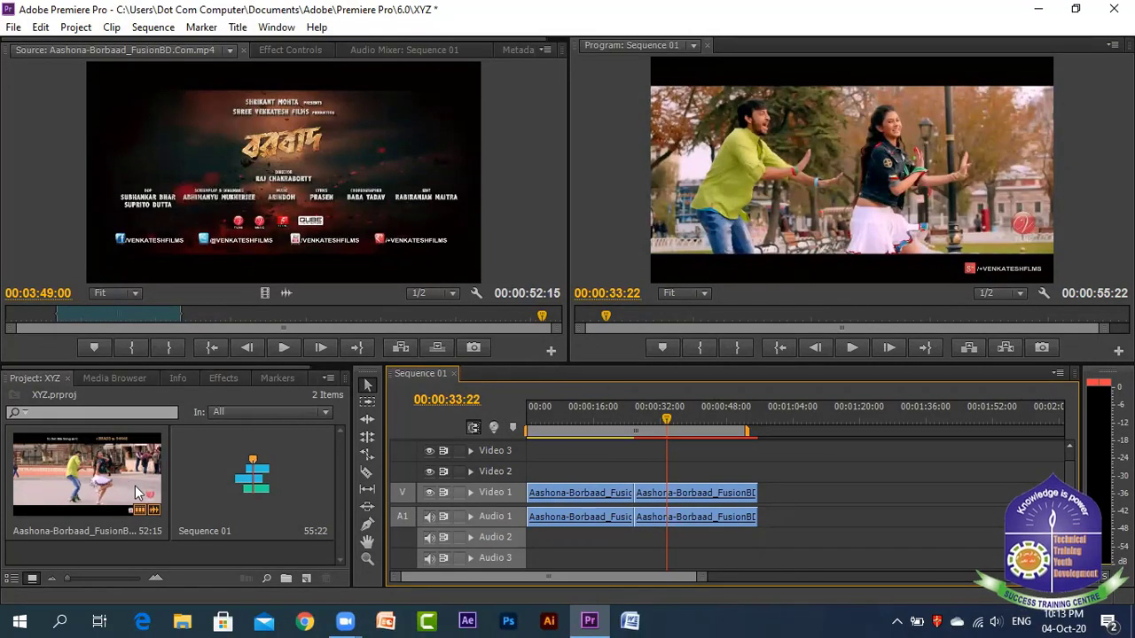
# Delete the imported video clip from the project together with its sequence references, and move the playhead to 00:00:38:23
pyautogui.click(103, 477)
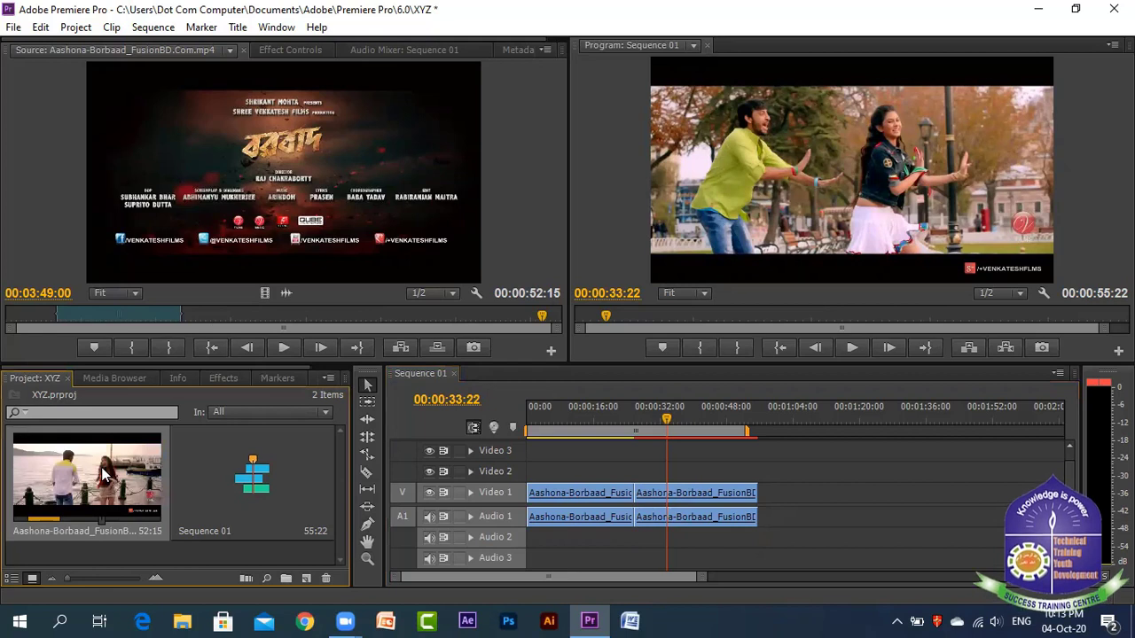
pyautogui.press('Delete')
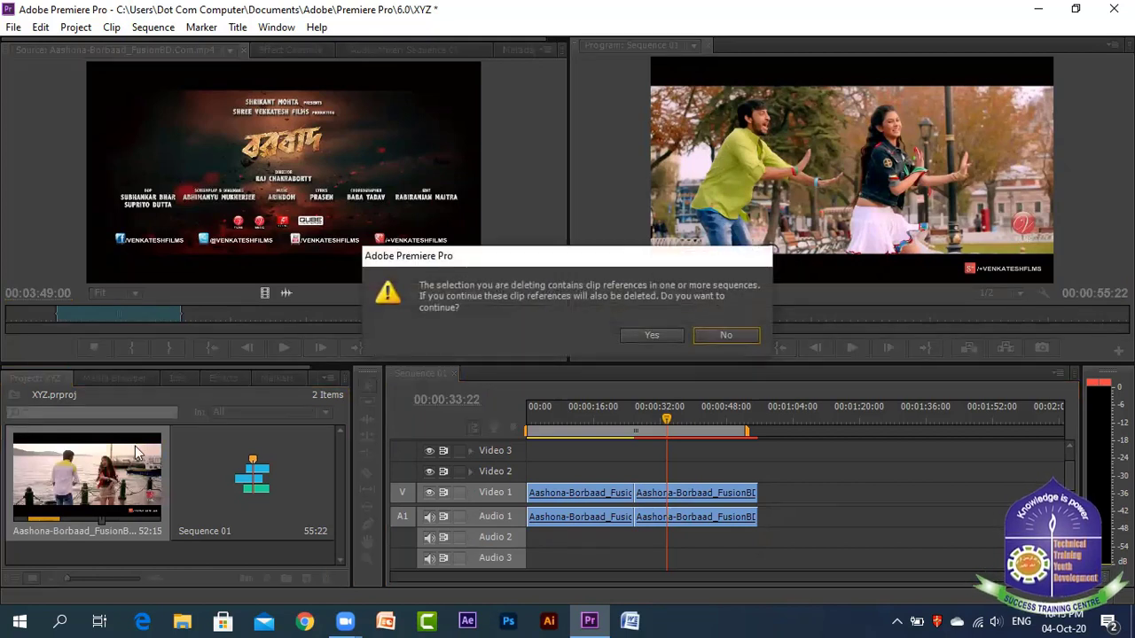
pyautogui.click(650, 334)
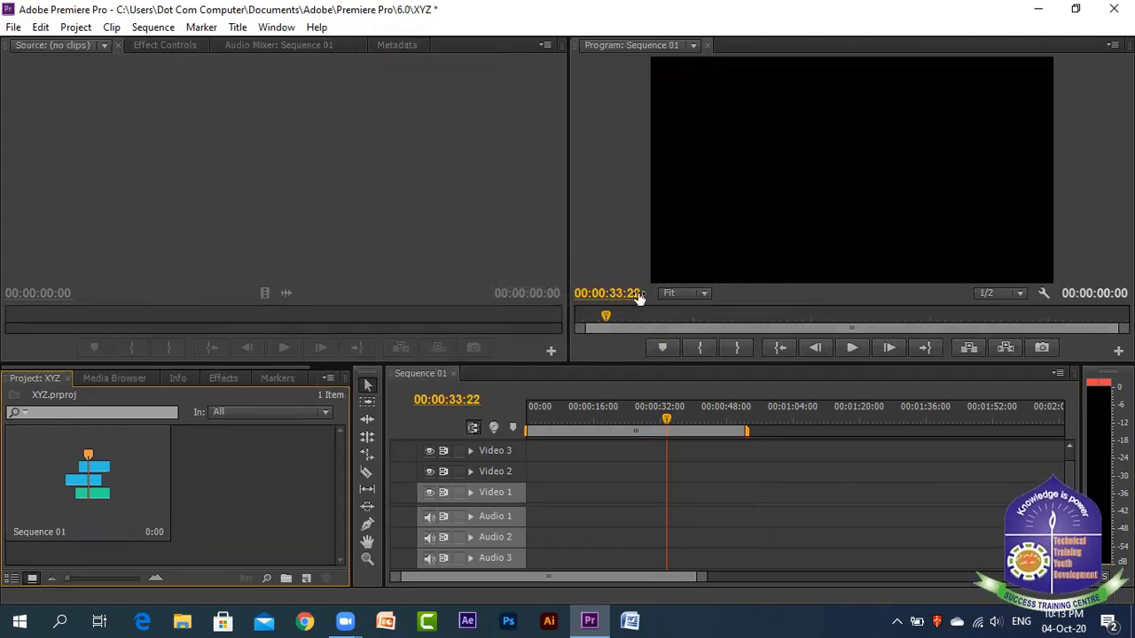
pyautogui.moveTo(747, 437); pyautogui.dragTo(688, 432)
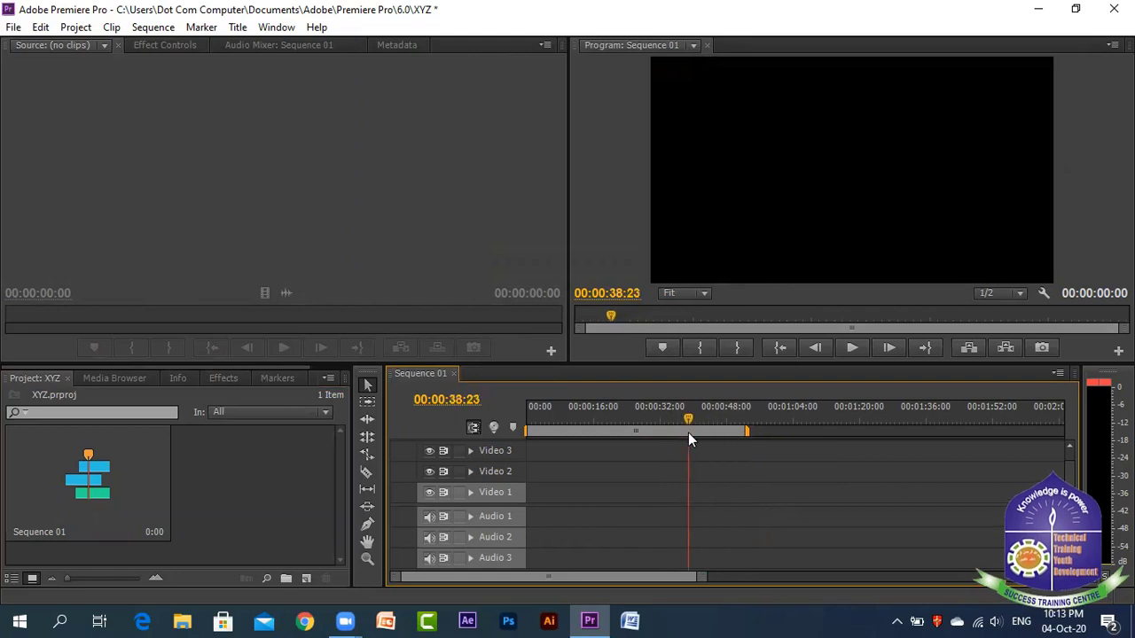
pyautogui.rightClick(208, 458)
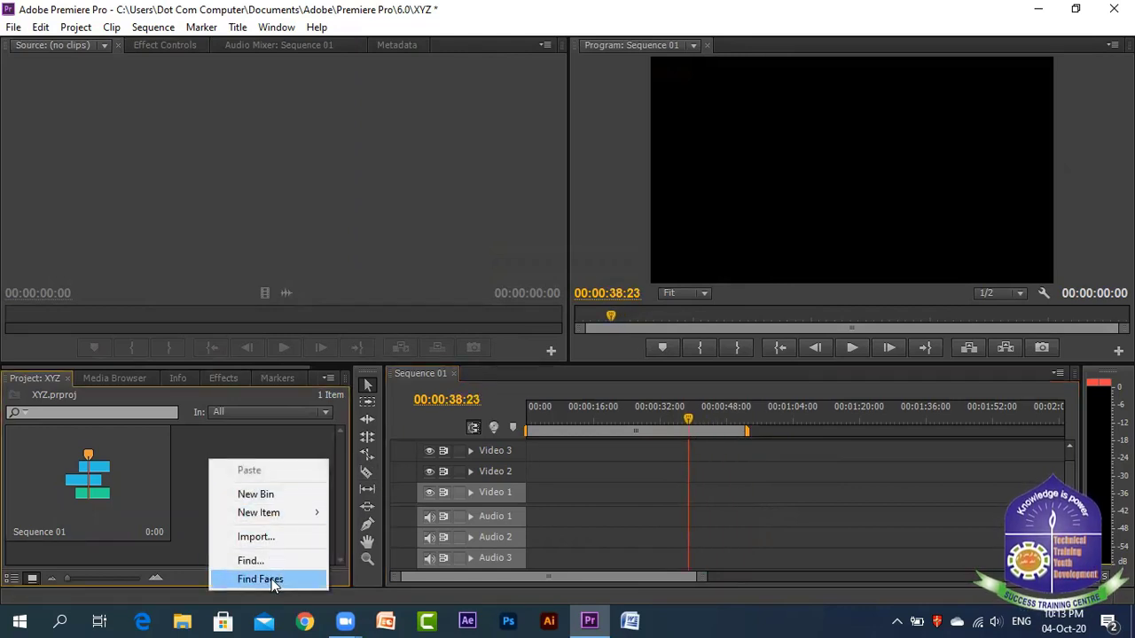
pyautogui.click(252, 536)
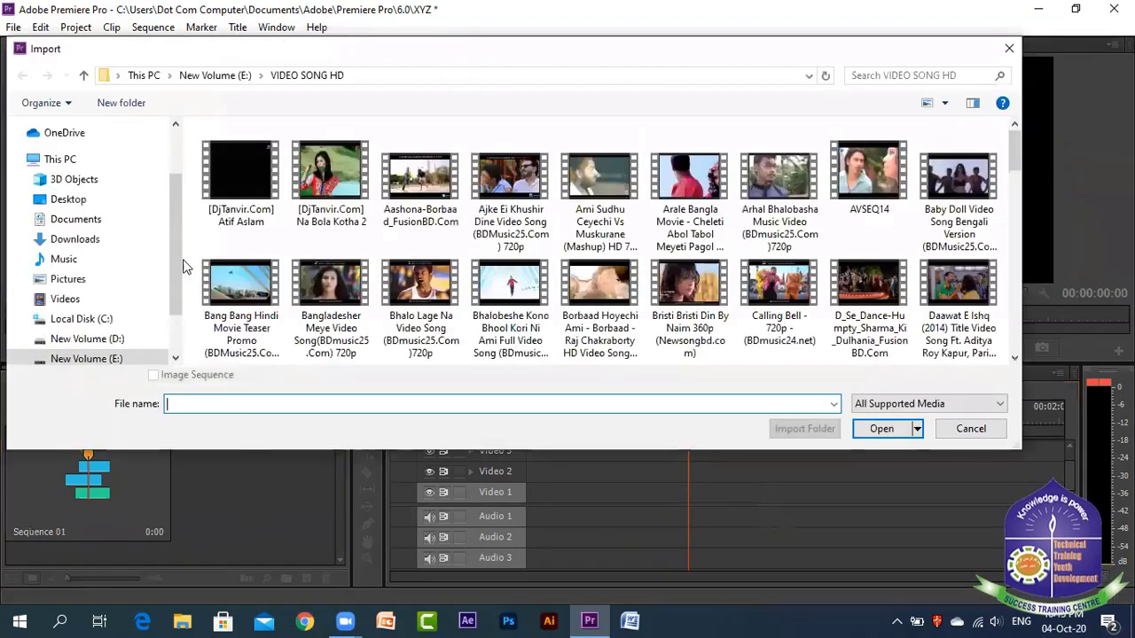
pyautogui.click(73, 200)
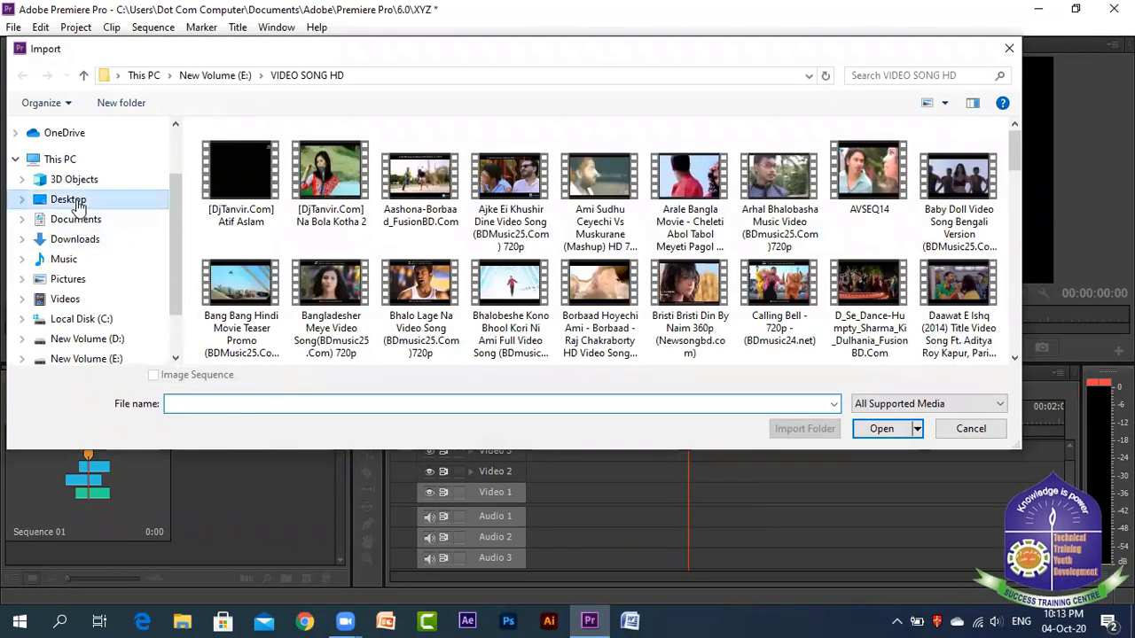
pyautogui.scroll(-5, 360, 248)
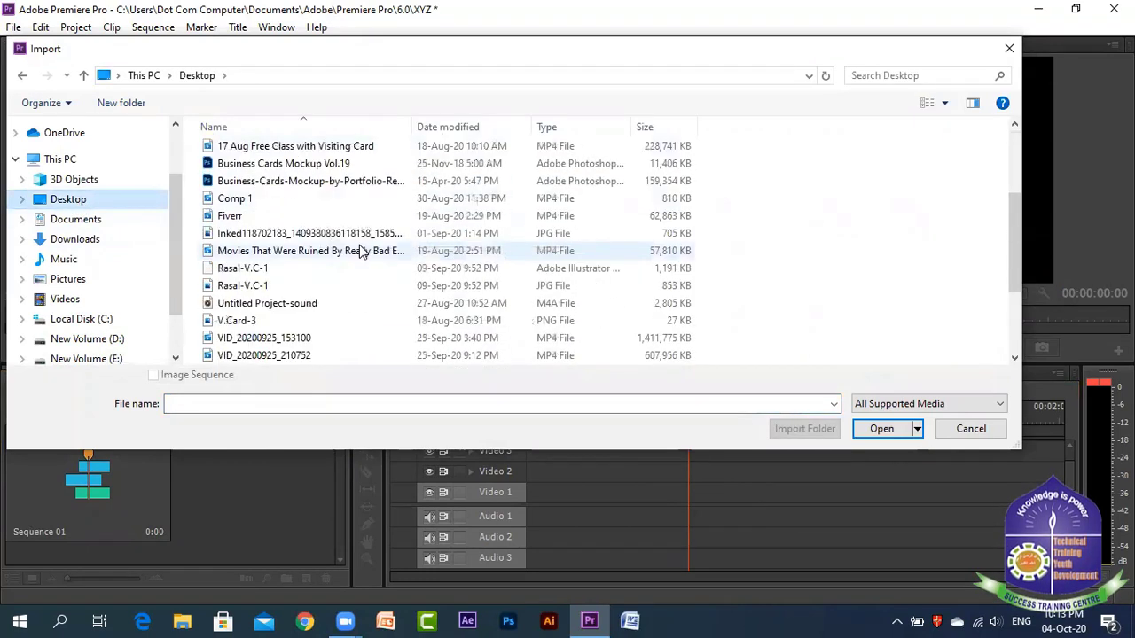
pyautogui.scroll(5, 362, 251)
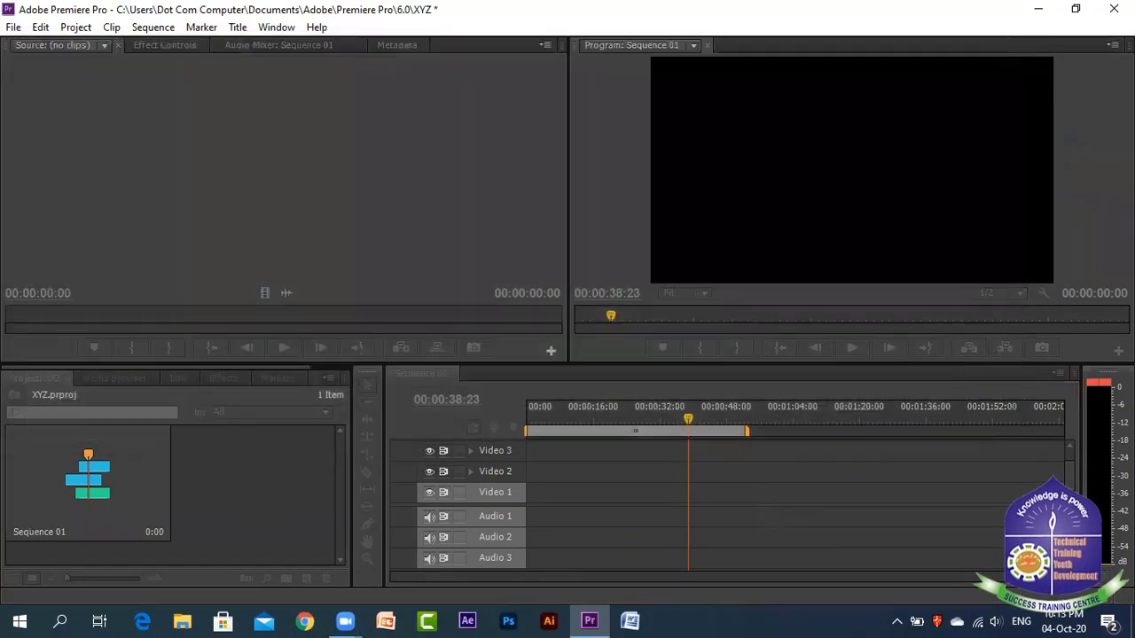
pyautogui.click(1009, 49)
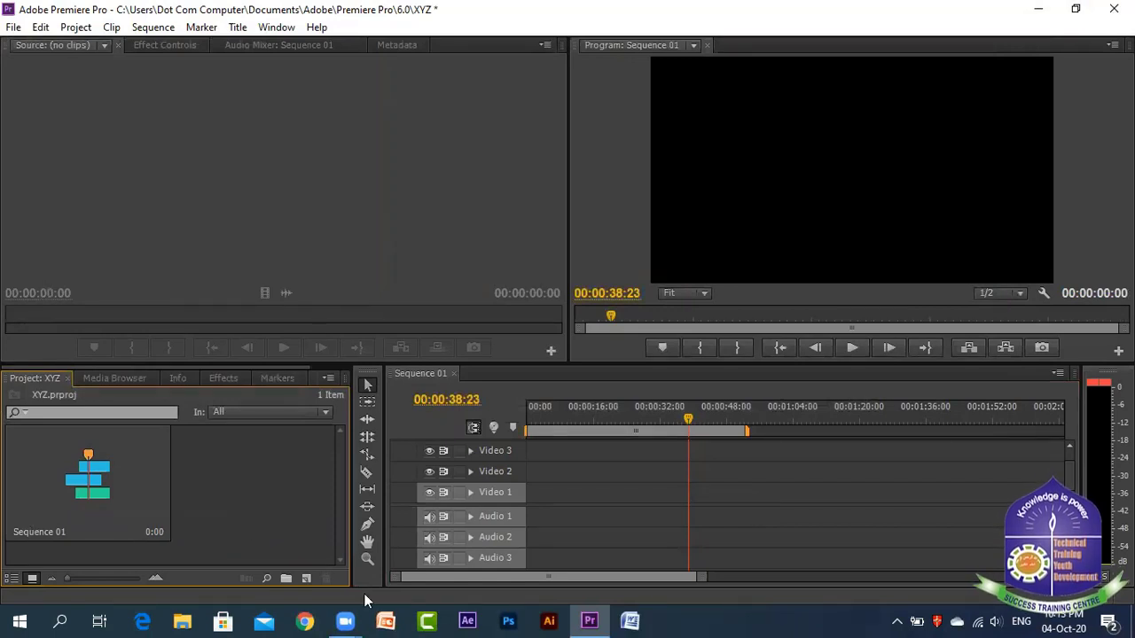
# Play the Bengali quarantine MP4 video from the Downloads folder in File Explorer, and close the folder window after watching
pyautogui.click(188, 621)
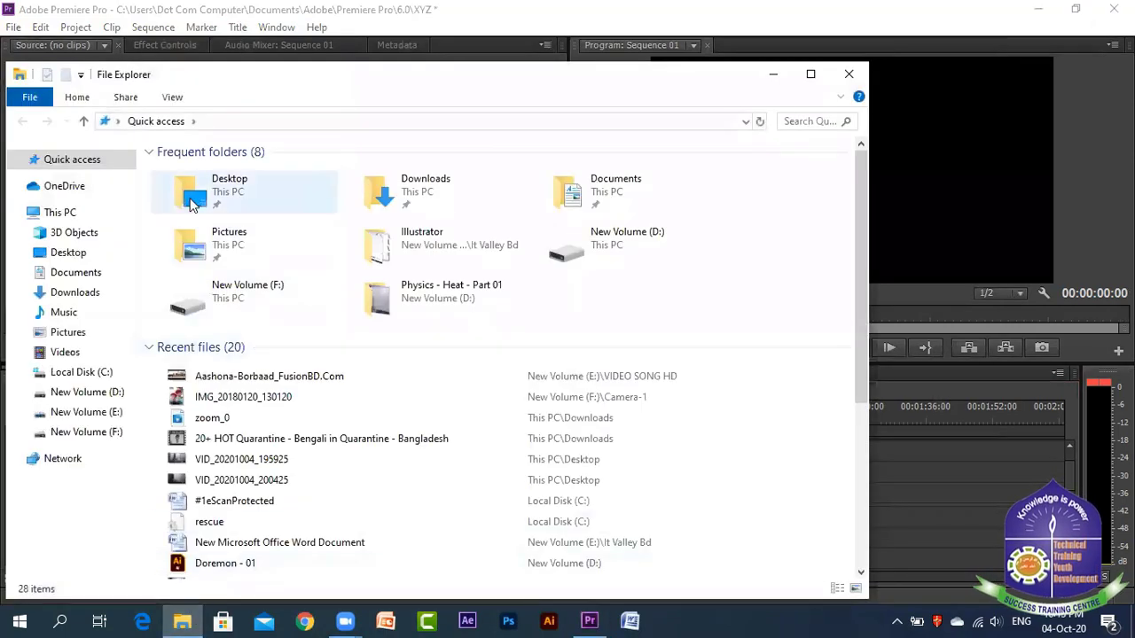
pyautogui.click(71, 297)
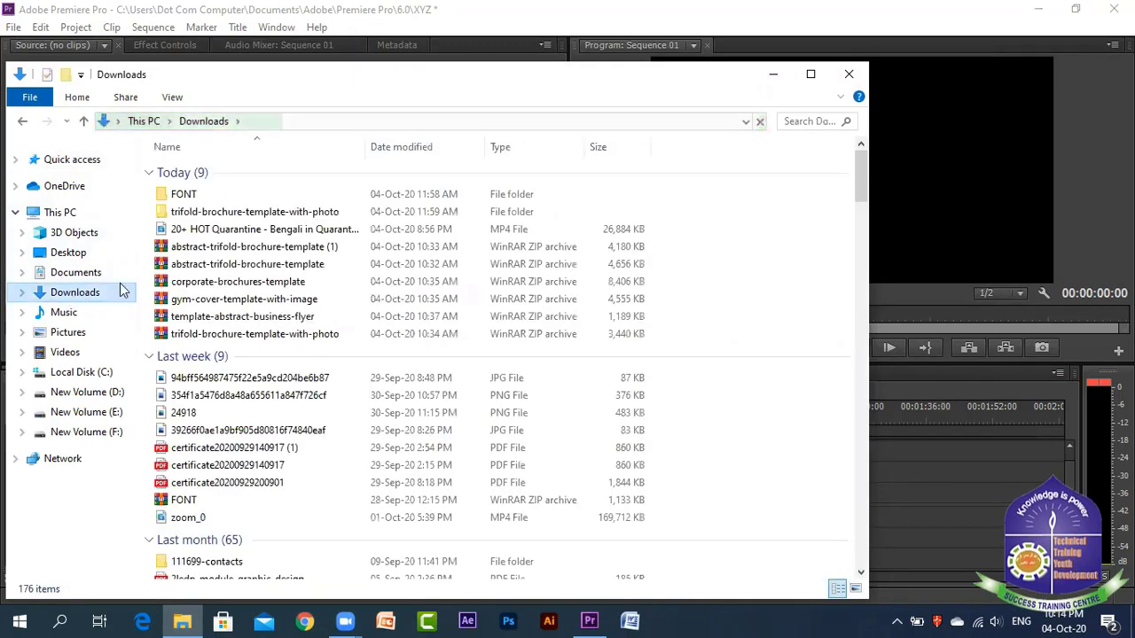
pyautogui.click(233, 231)
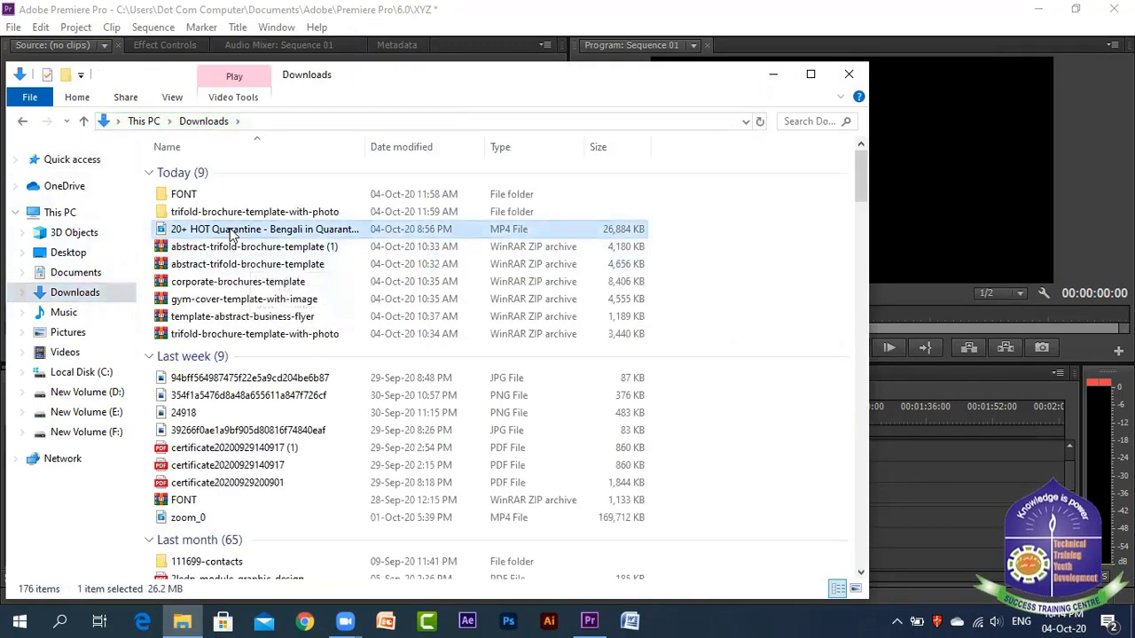
pyautogui.doubleClick(233, 230)
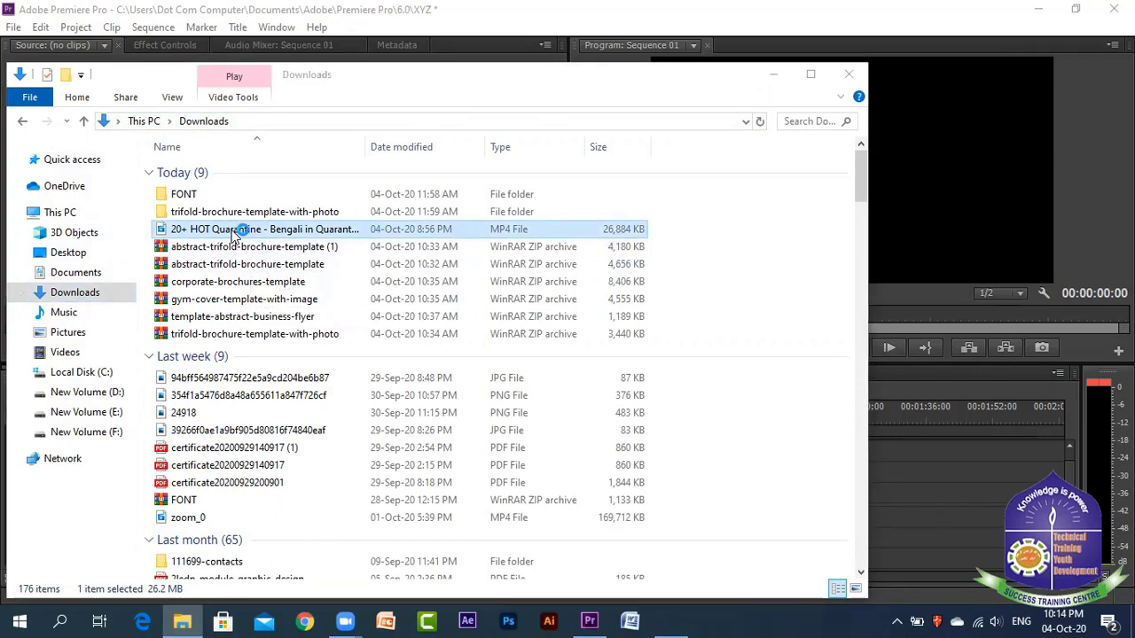
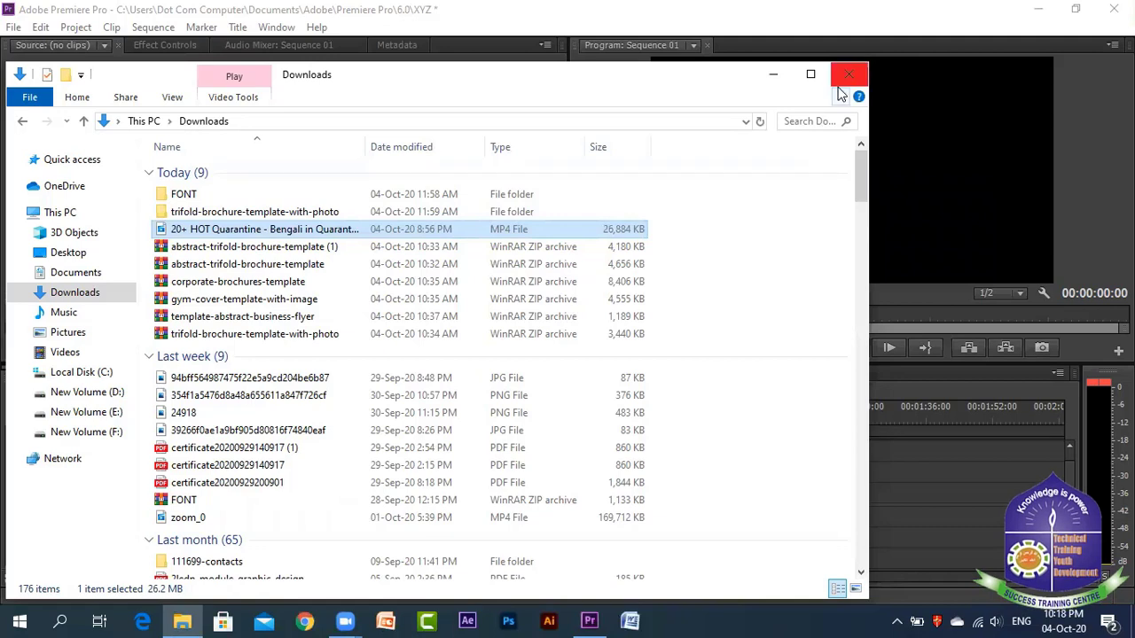
pyautogui.click(848, 74)
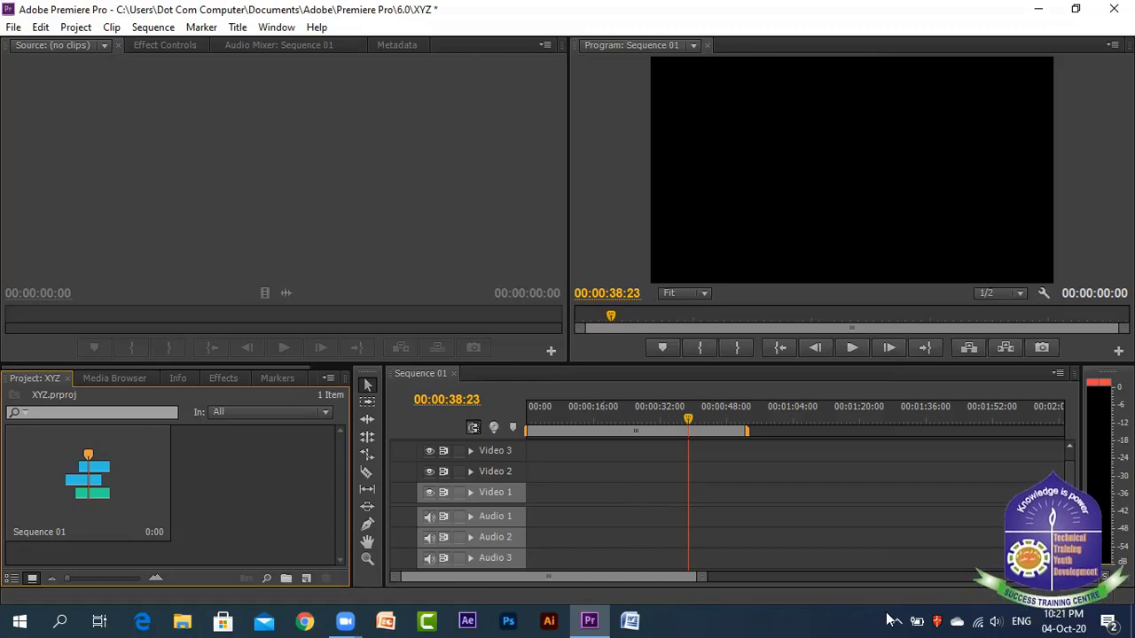
# Raise the system speaker volume to 51
pyautogui.click(999, 621)
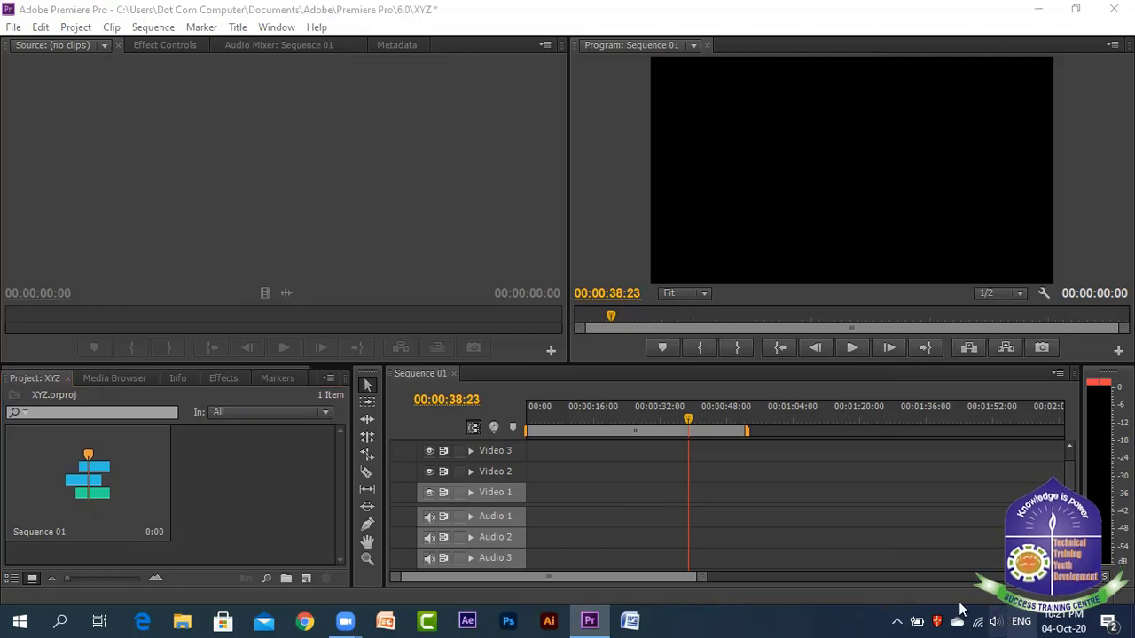
pyautogui.click(995, 621)
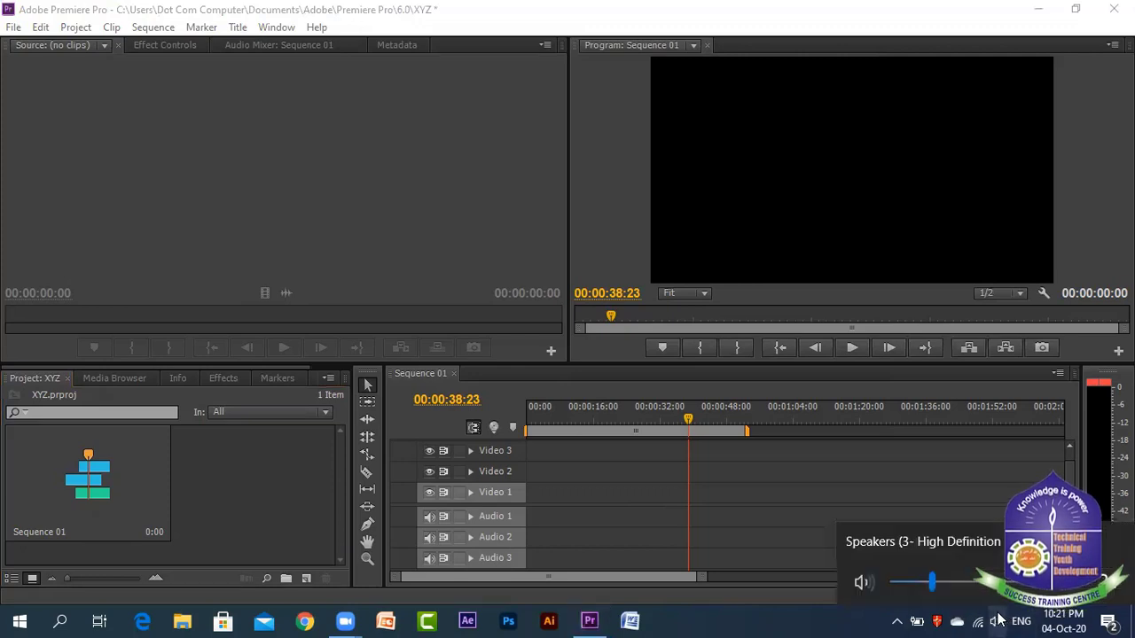
pyautogui.click(990, 583)
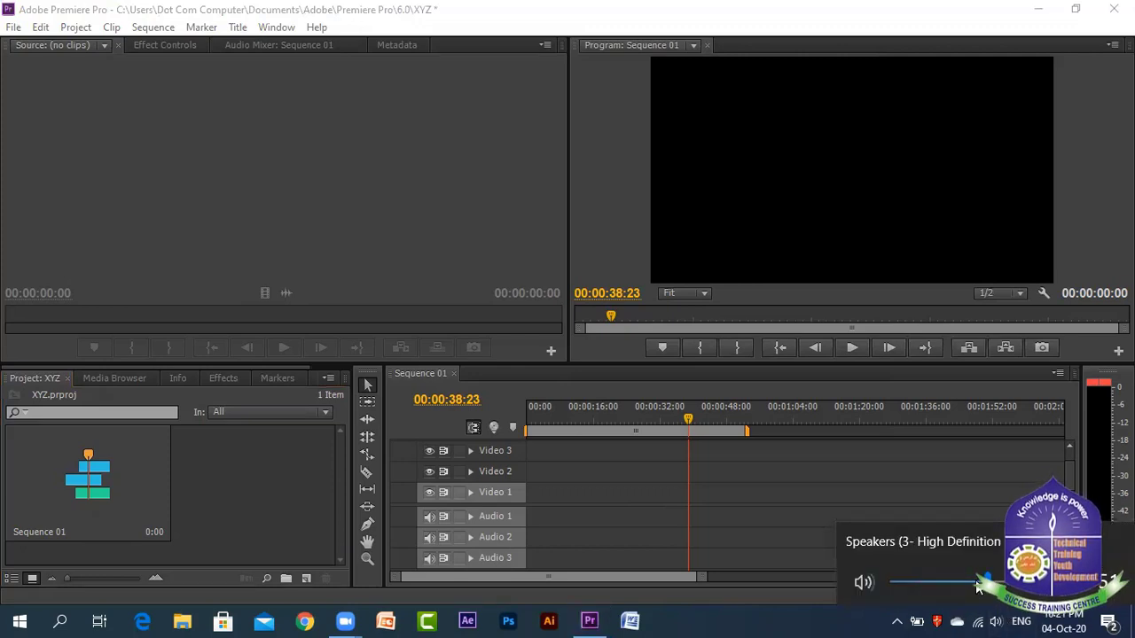
pyautogui.click(792, 618)
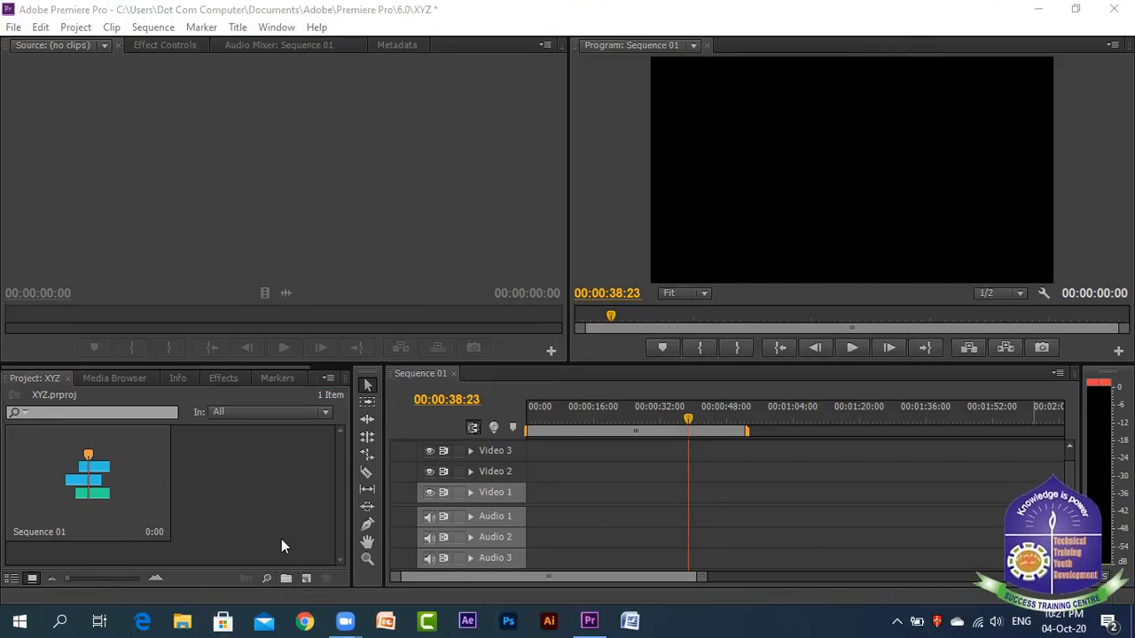
# Start a media import into the project and look through the VIDEO SONG HD folder for suitable footage
pyautogui.rightClick(211, 459)
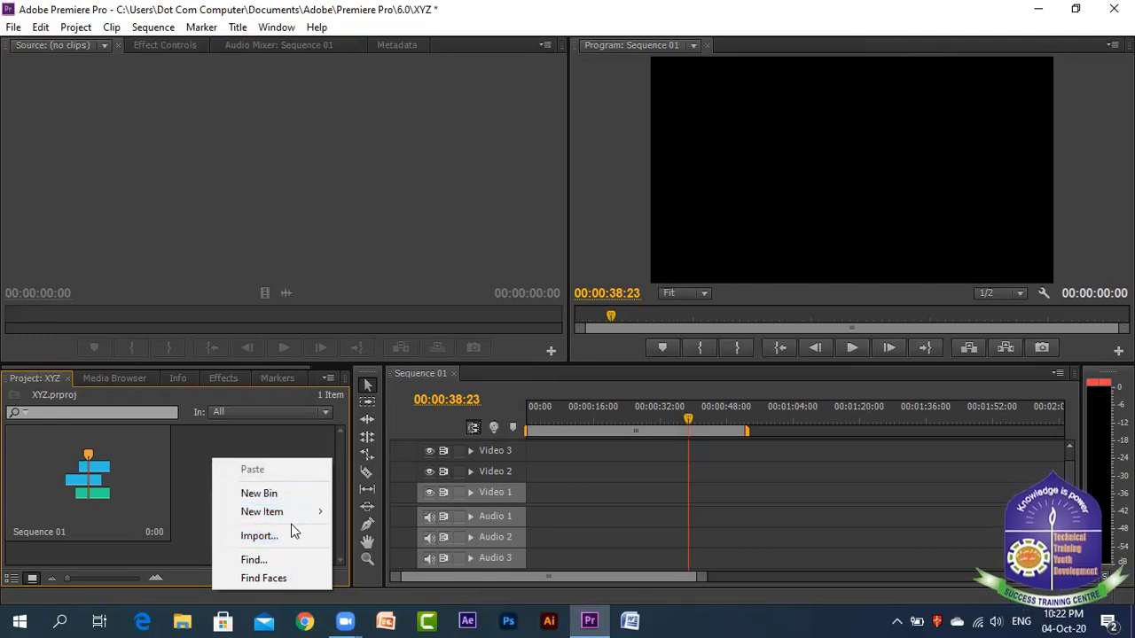
pyautogui.click(261, 535)
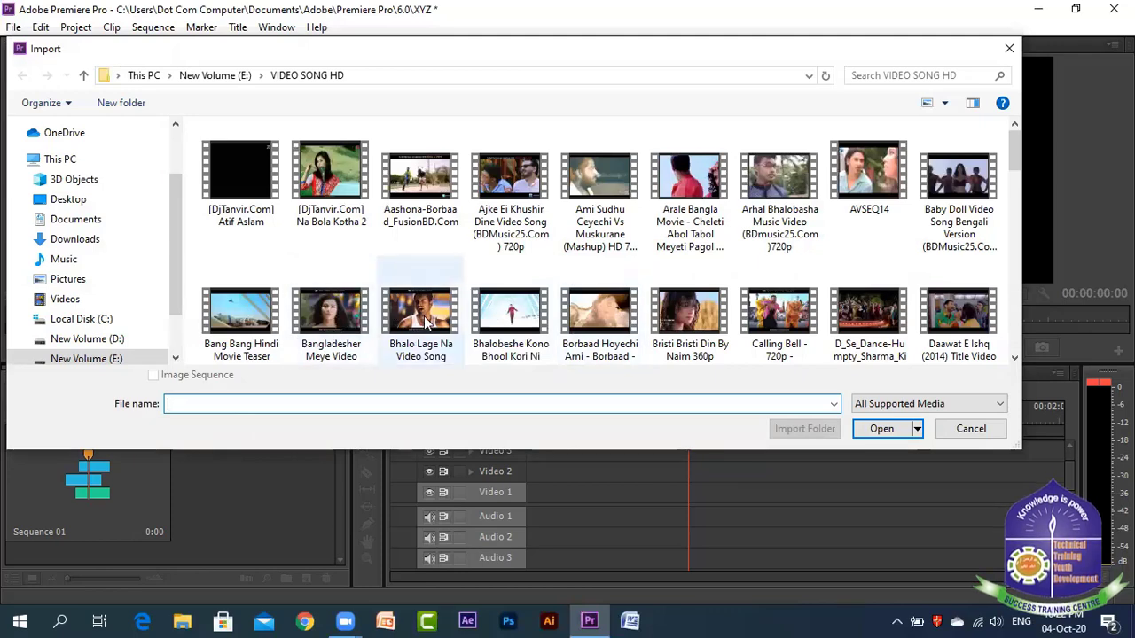
pyautogui.scroll(-2, 424, 321)
pyautogui.scroll(-5, 427, 324)
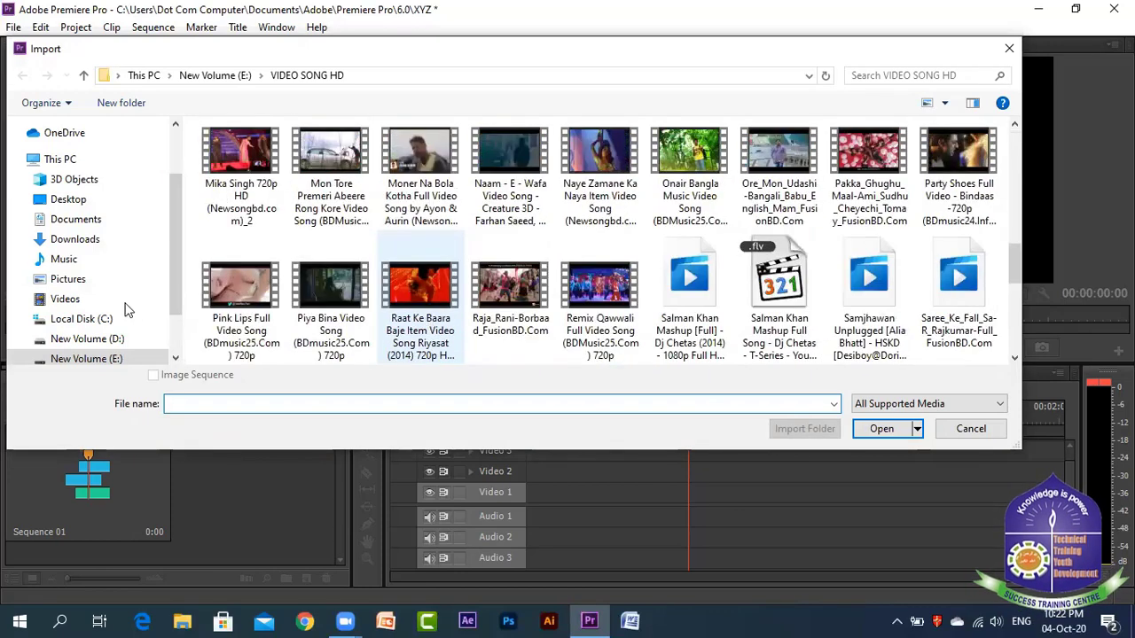
pyautogui.scroll(-2, 600, 325)
pyautogui.scroll(4, 600, 325)
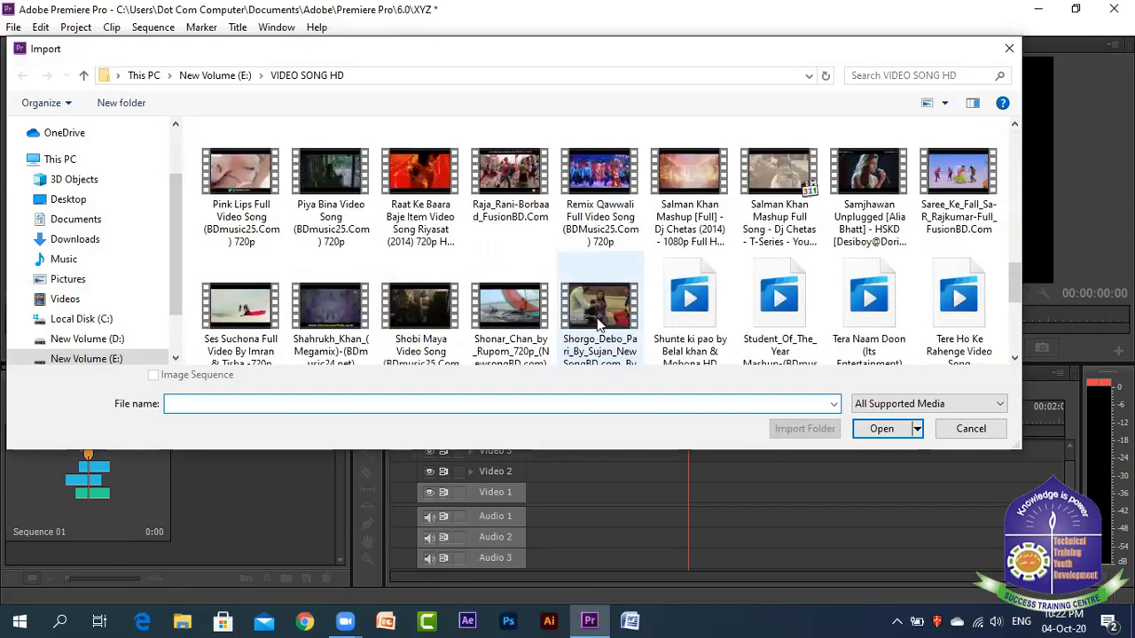
pyautogui.scroll(5, 601, 325)
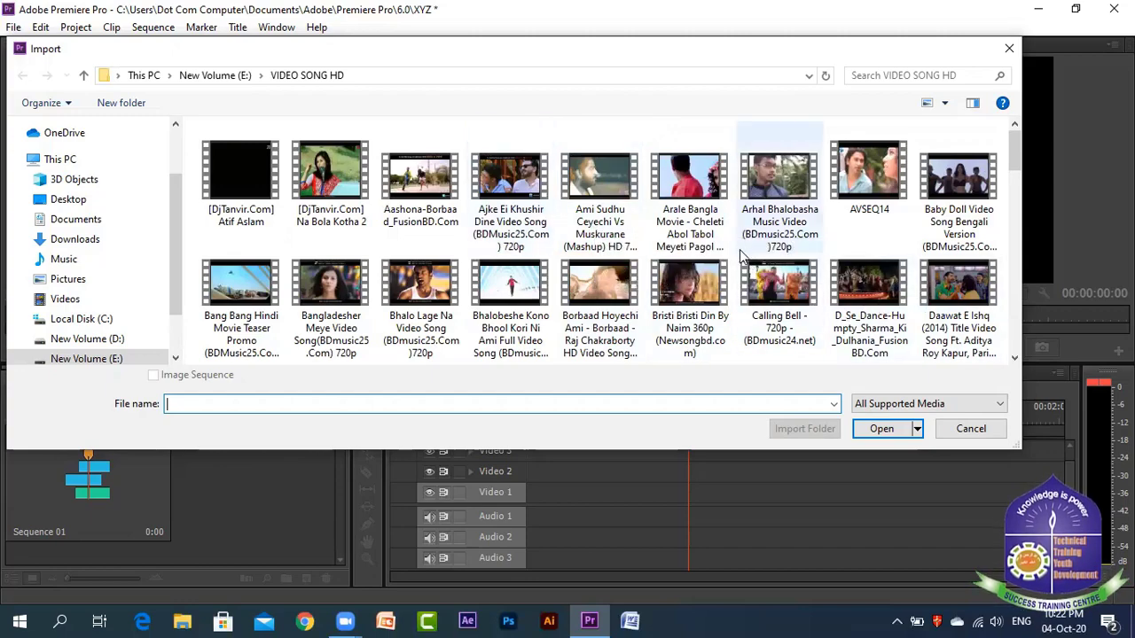
pyautogui.scroll(-10, 743, 257)
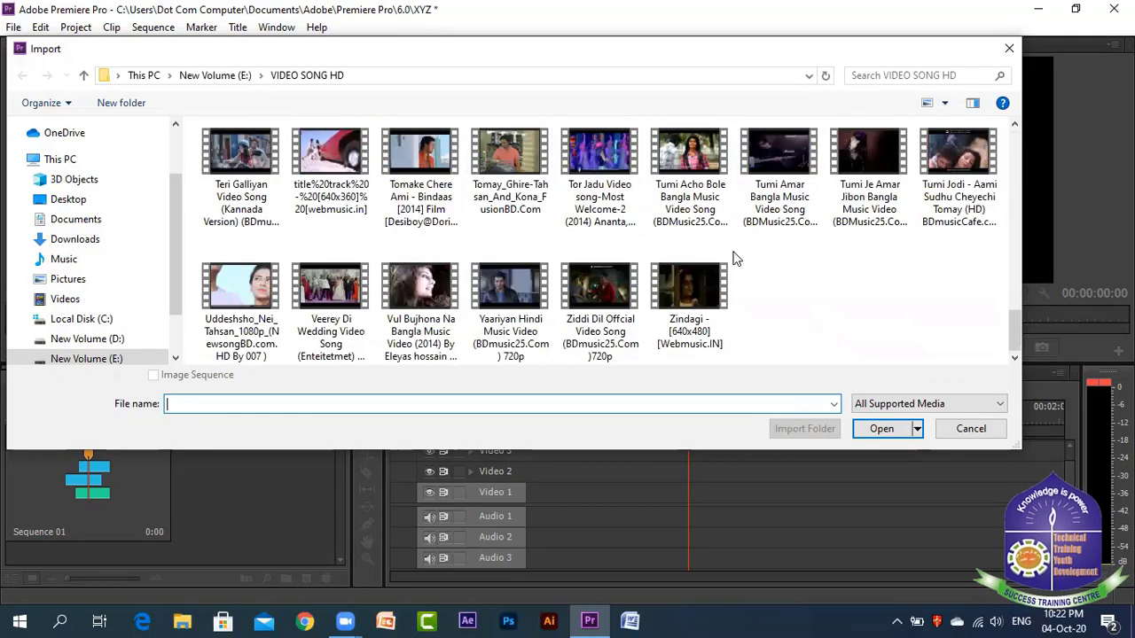
pyautogui.scroll(2, 733, 257)
pyautogui.scroll(-2, 732, 257)
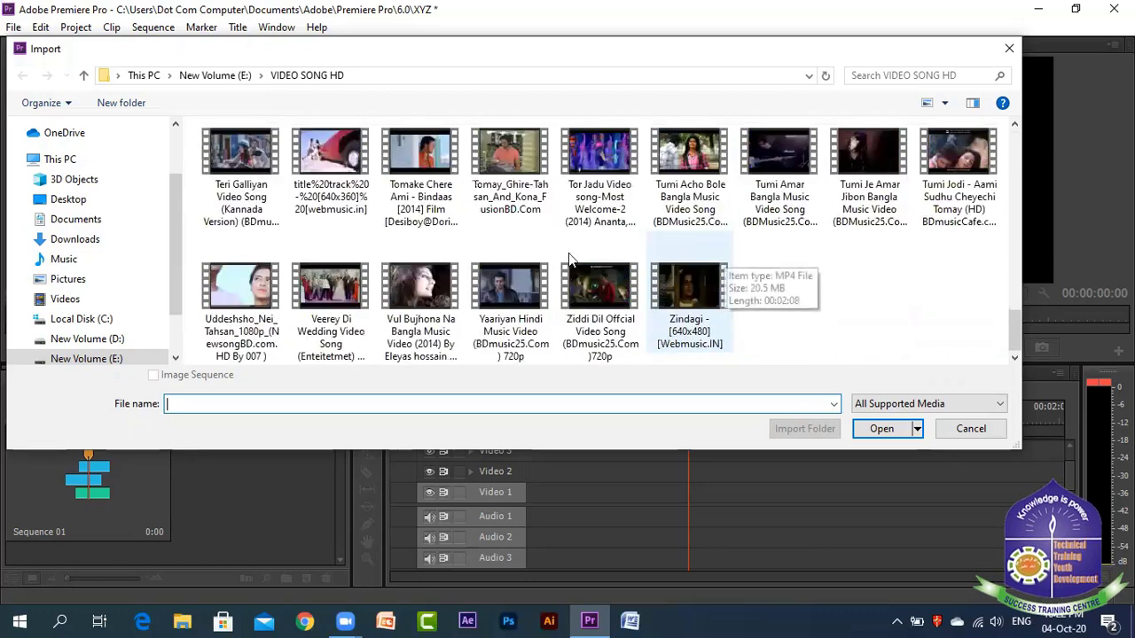
pyautogui.scroll(1, 156, 274)
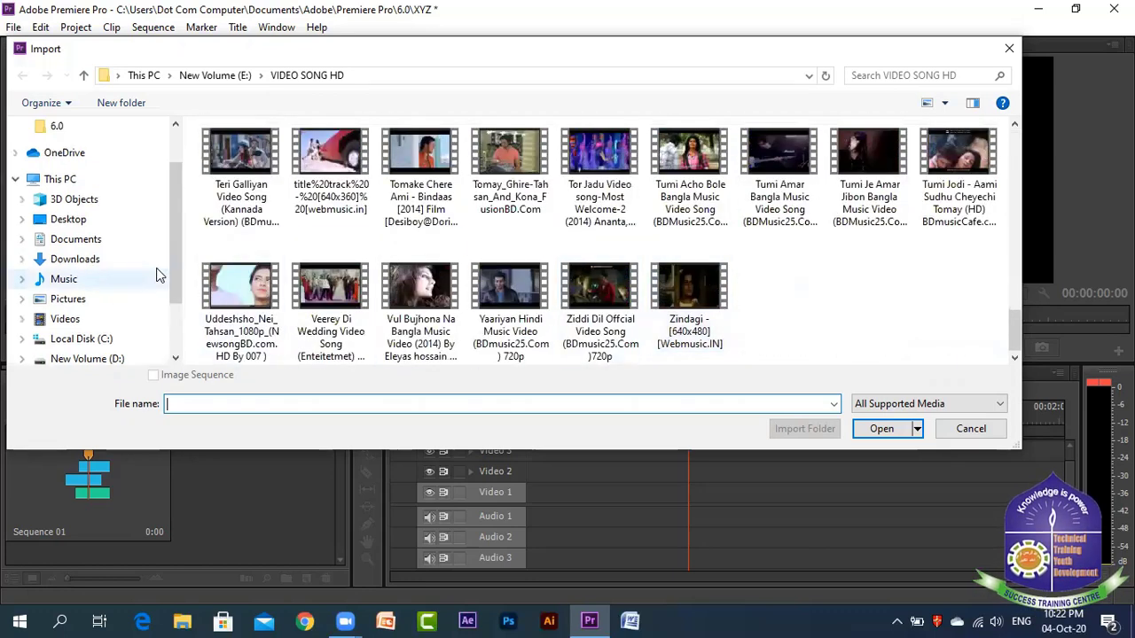
# Import the video VID_20201004_200425 from the Desktop folder into the project
pyautogui.click(88, 221)
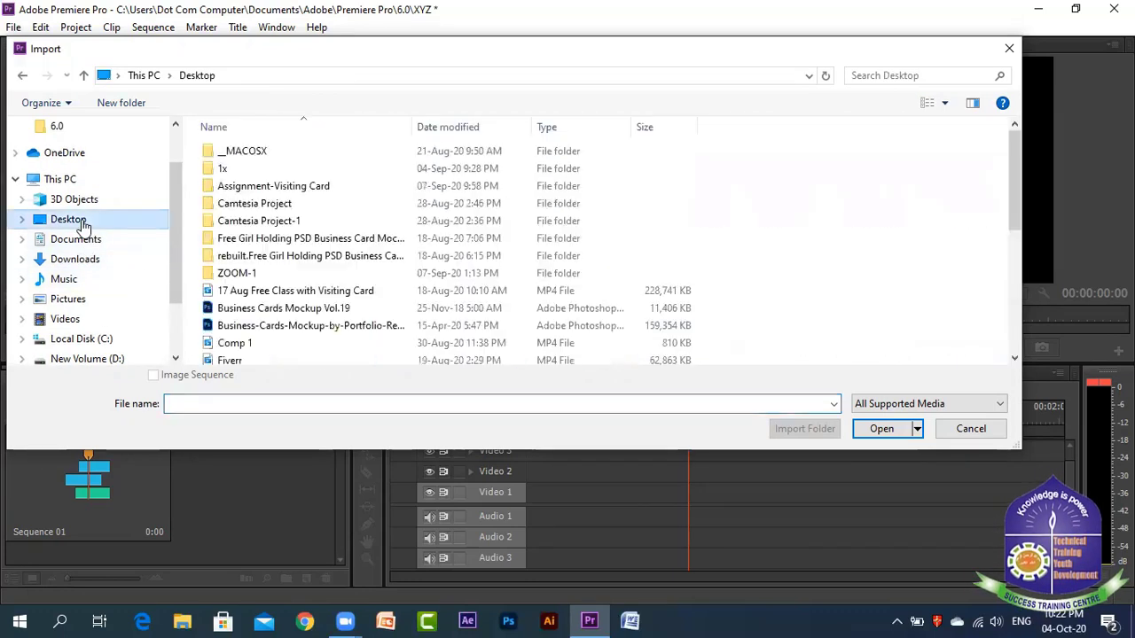
pyautogui.scroll(-3, 276, 226)
pyautogui.scroll(-3, 284, 233)
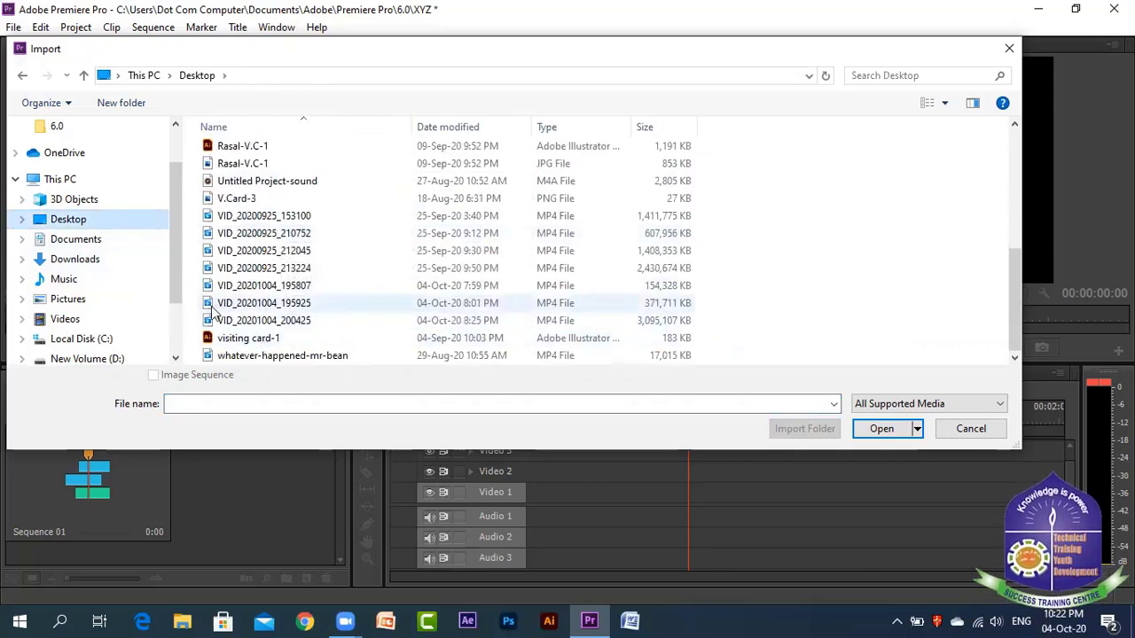
pyautogui.click(271, 324)
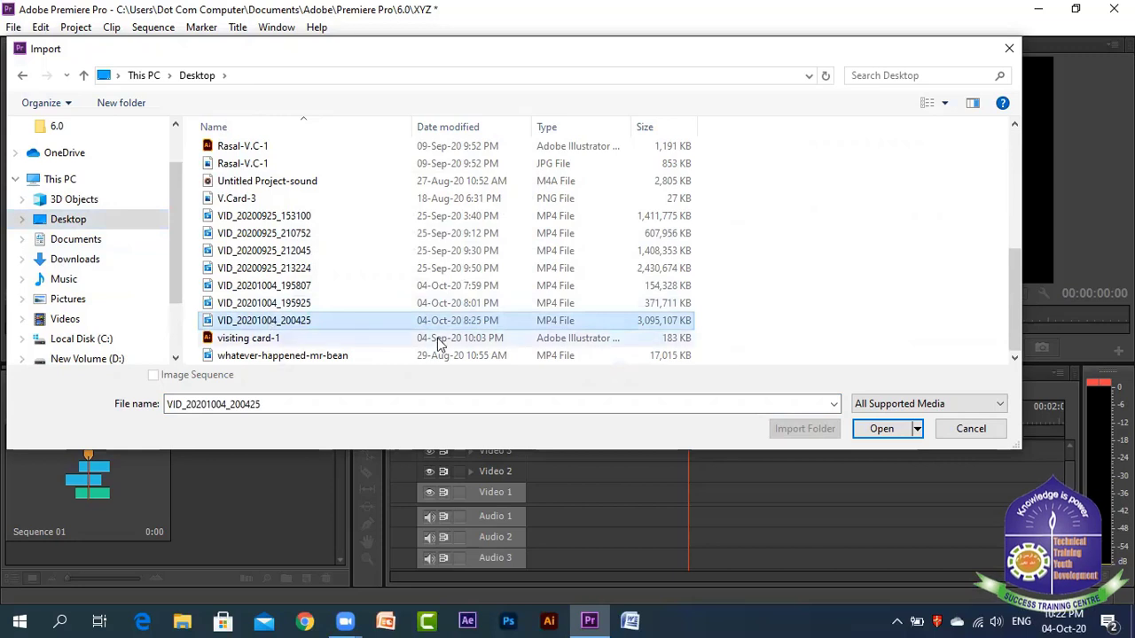
pyautogui.click(882, 429)
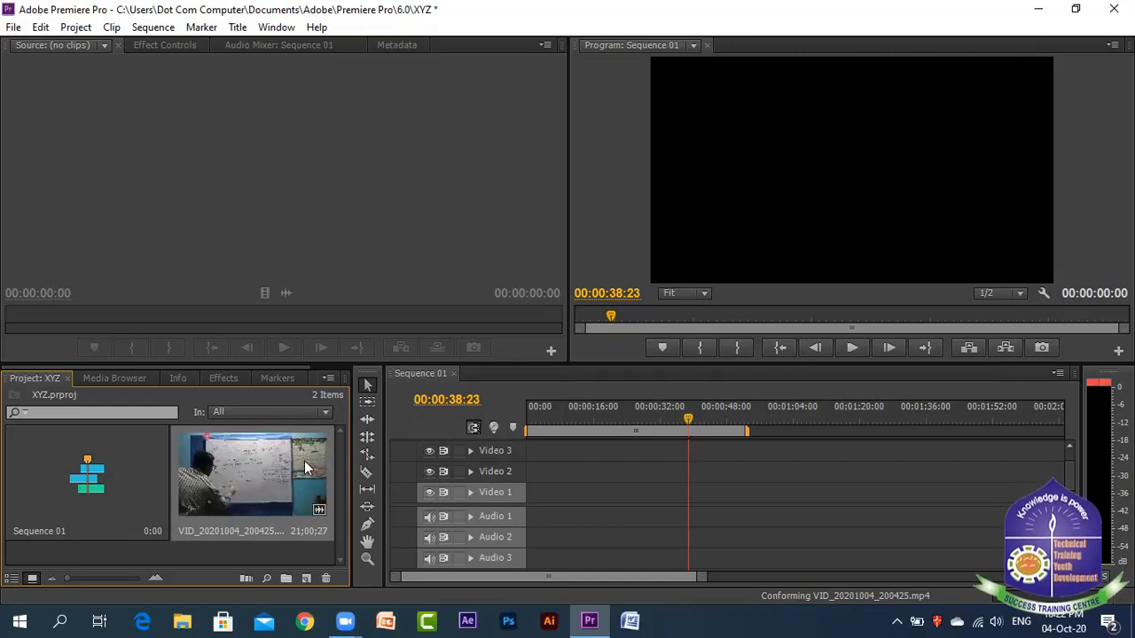
# Load VID_20201004_200425.mp4 in the Source monitor and mark its In point at 00;01;56;24 and Out point at 00;02;34;15
pyautogui.doubleClick(221, 471)
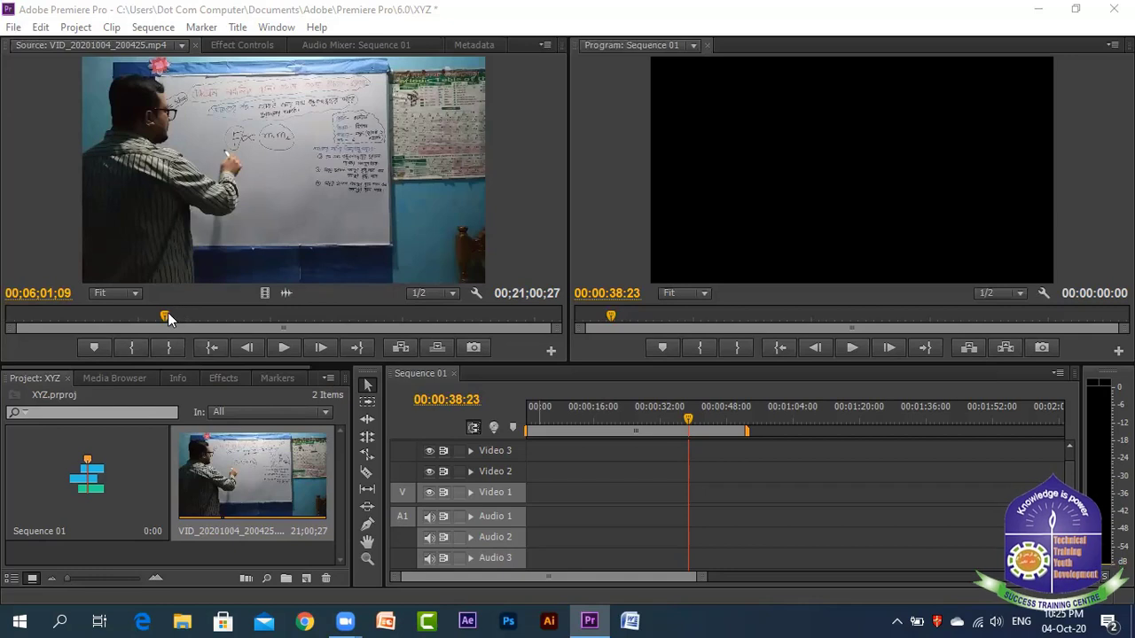
pyautogui.moveTo(164, 319); pyautogui.dragTo(57, 319)
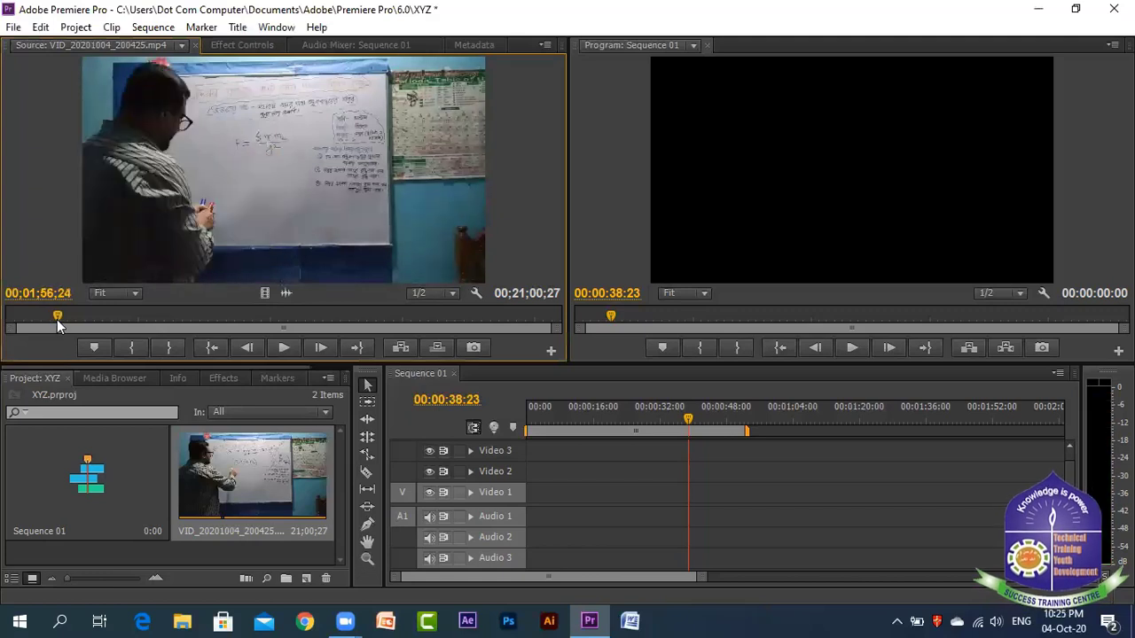
pyautogui.click(128, 346)
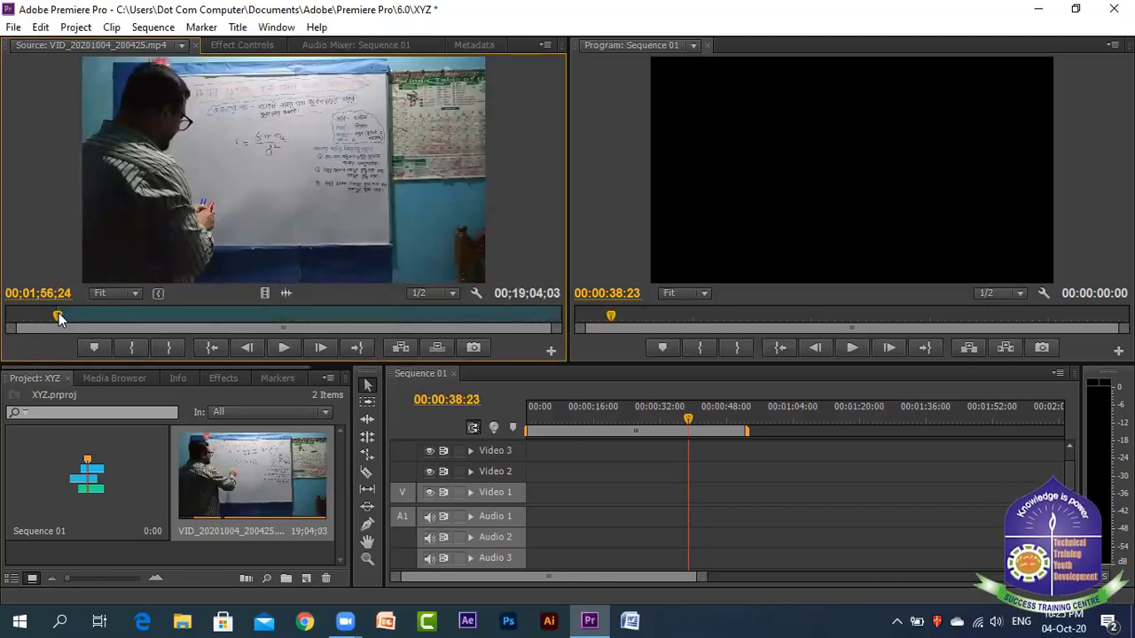
pyautogui.moveTo(59, 316); pyautogui.dragTo(75, 317)
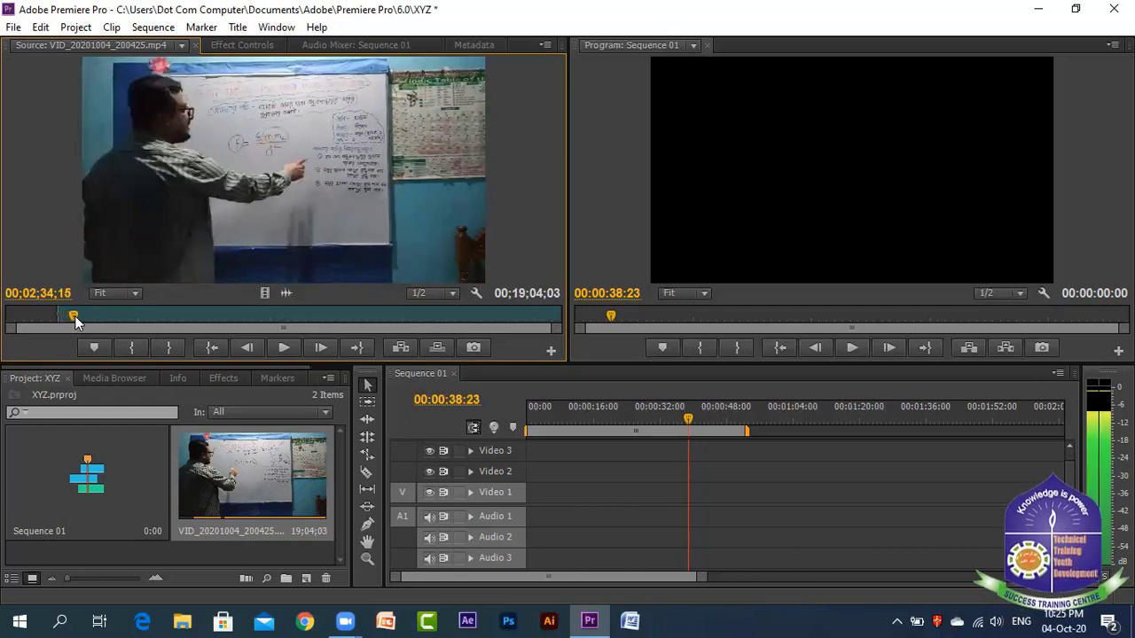
pyautogui.click(169, 346)
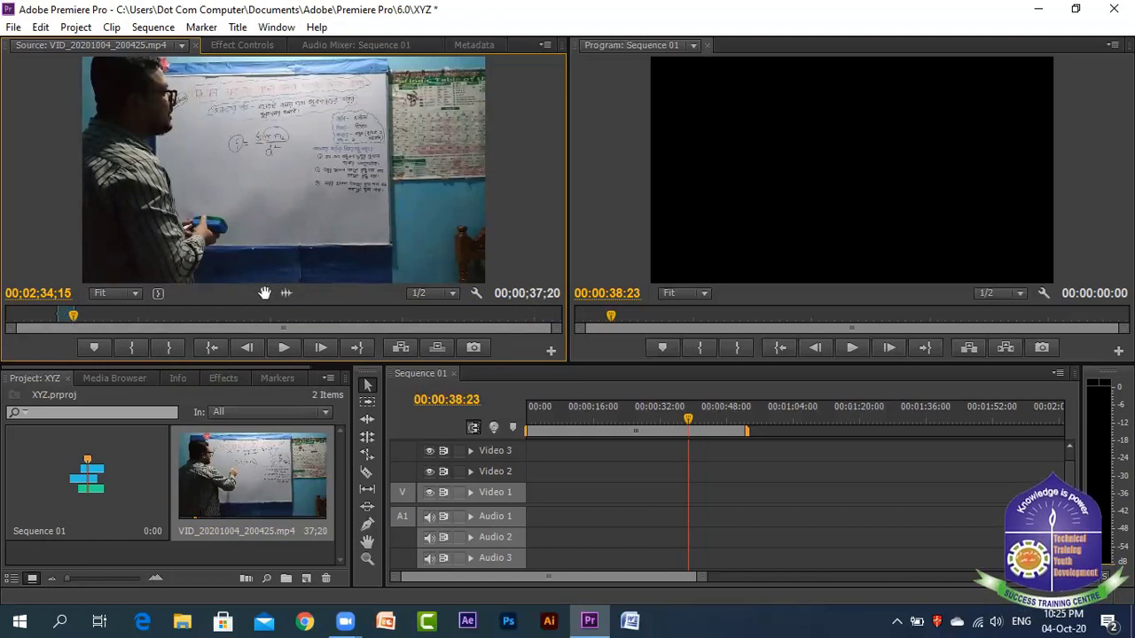
# Place only the marked clip's video at the start of Video 1, change the sequence settings to match it, and collapse the track
pyautogui.moveTo(264, 293); pyautogui.dragTo(530, 490)
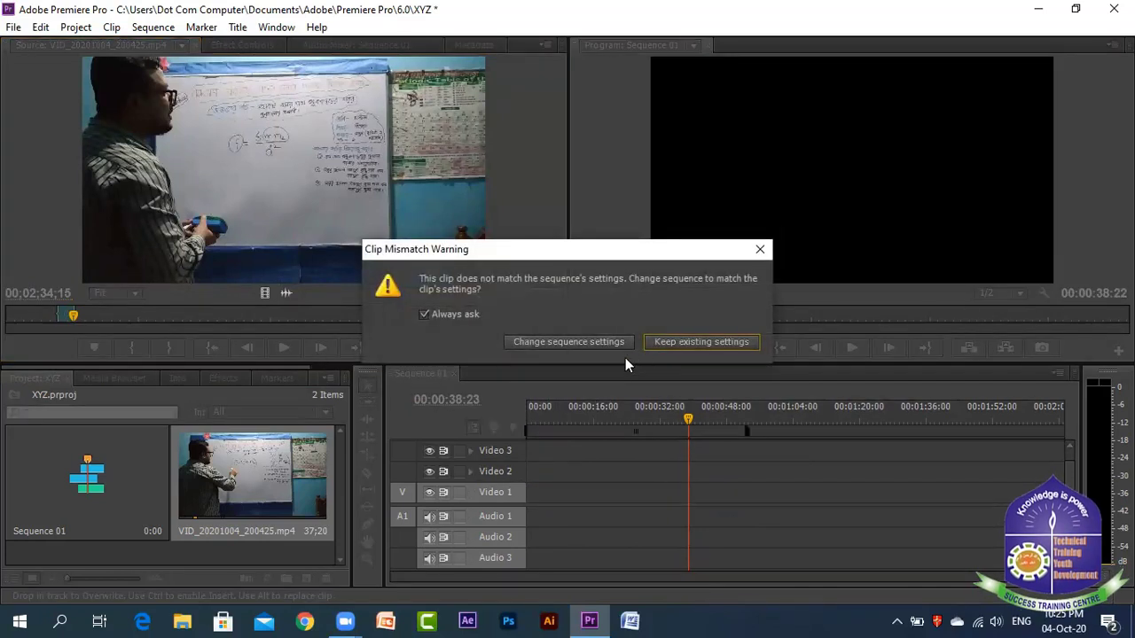
pyautogui.click(549, 342)
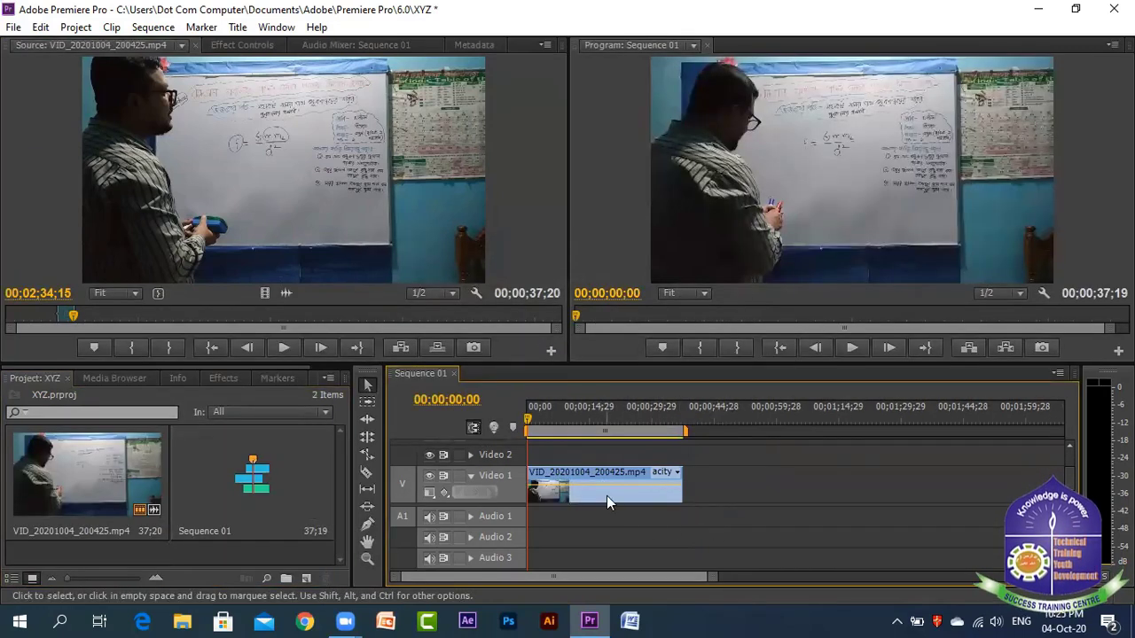
pyautogui.click(469, 476)
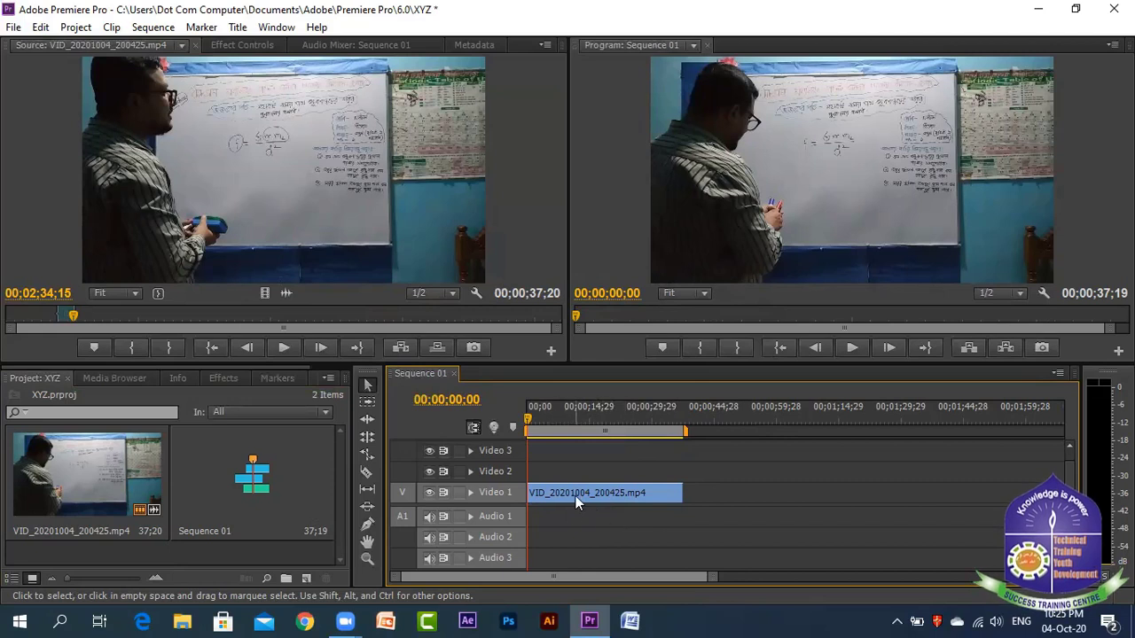
pyautogui.moveTo(578, 502)
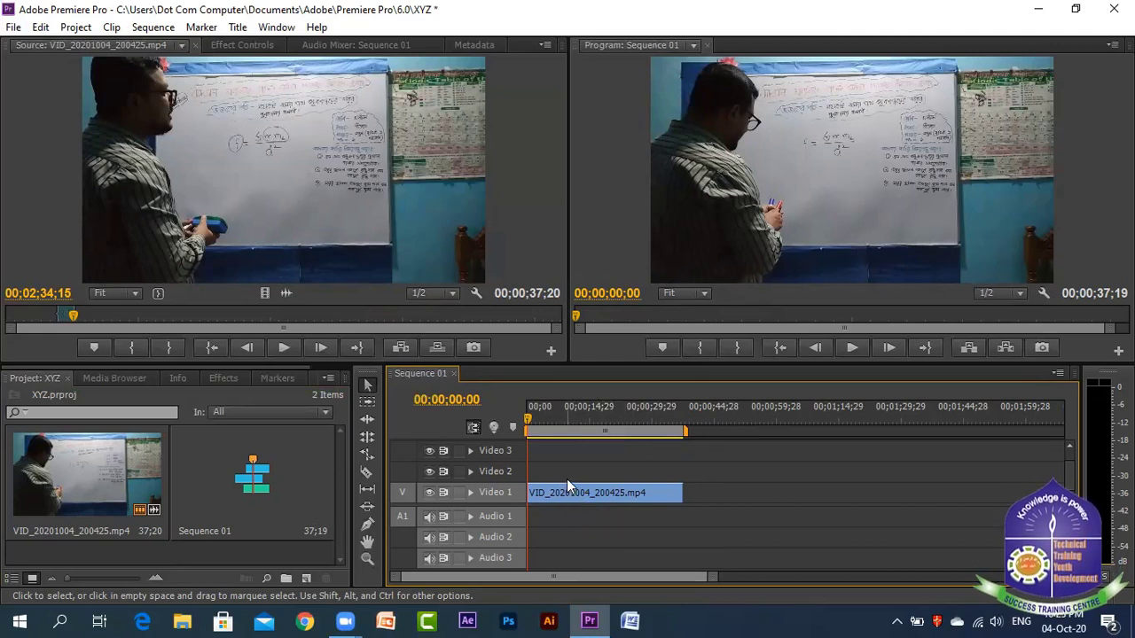
pyautogui.rightClick(578, 492)
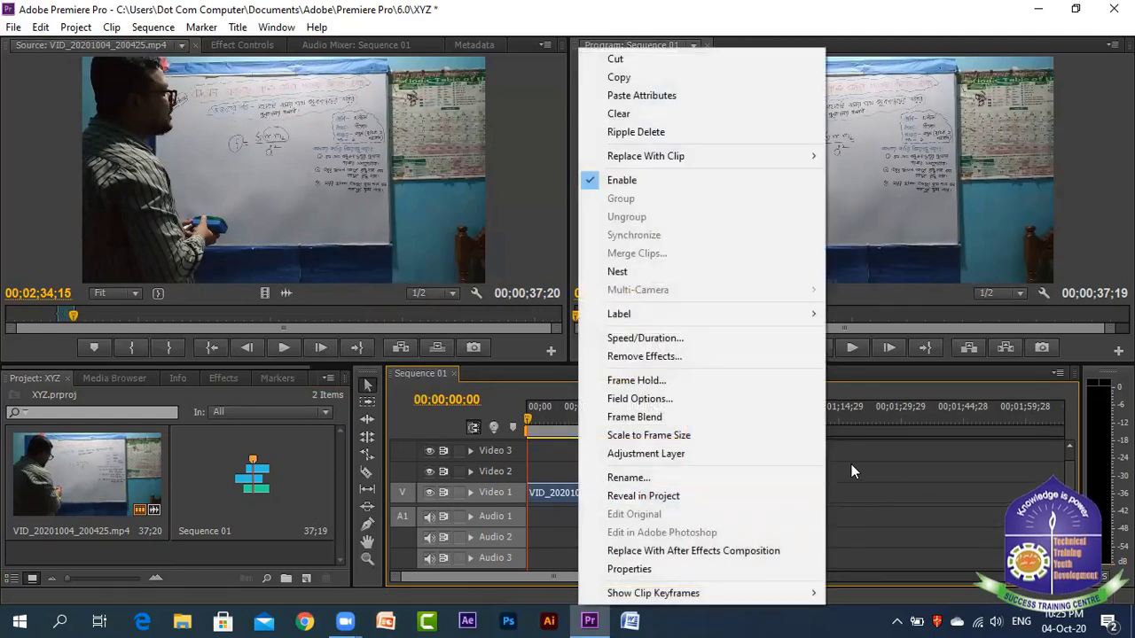
pyautogui.click(842, 619)
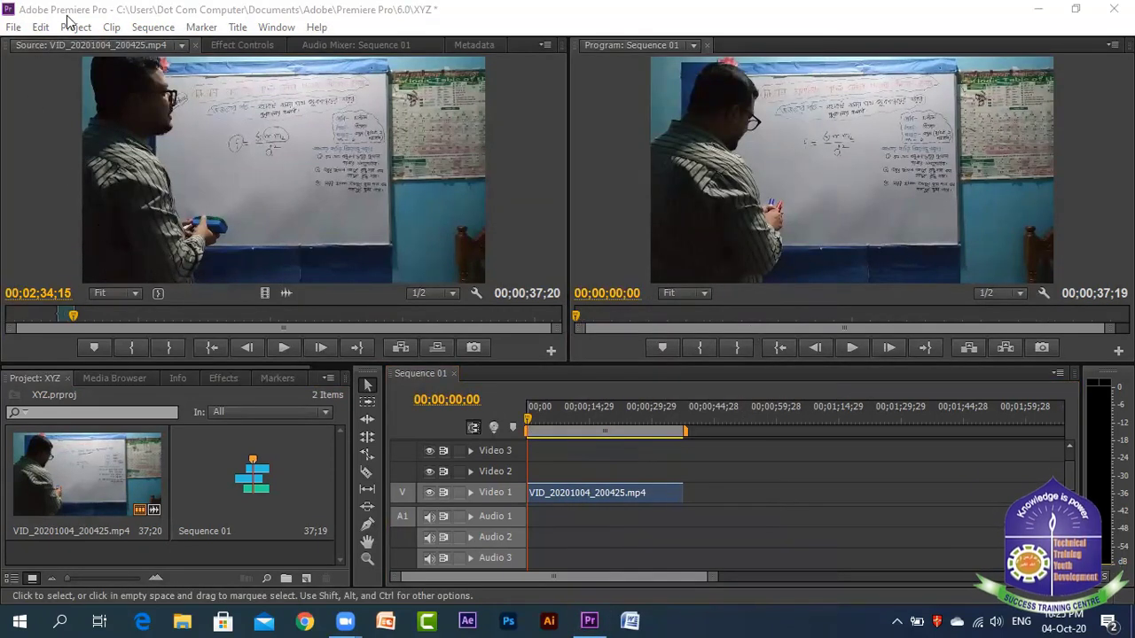
# Open the media export settings for Sequence 01 and set the export format to H.264
pyautogui.click(14, 30)
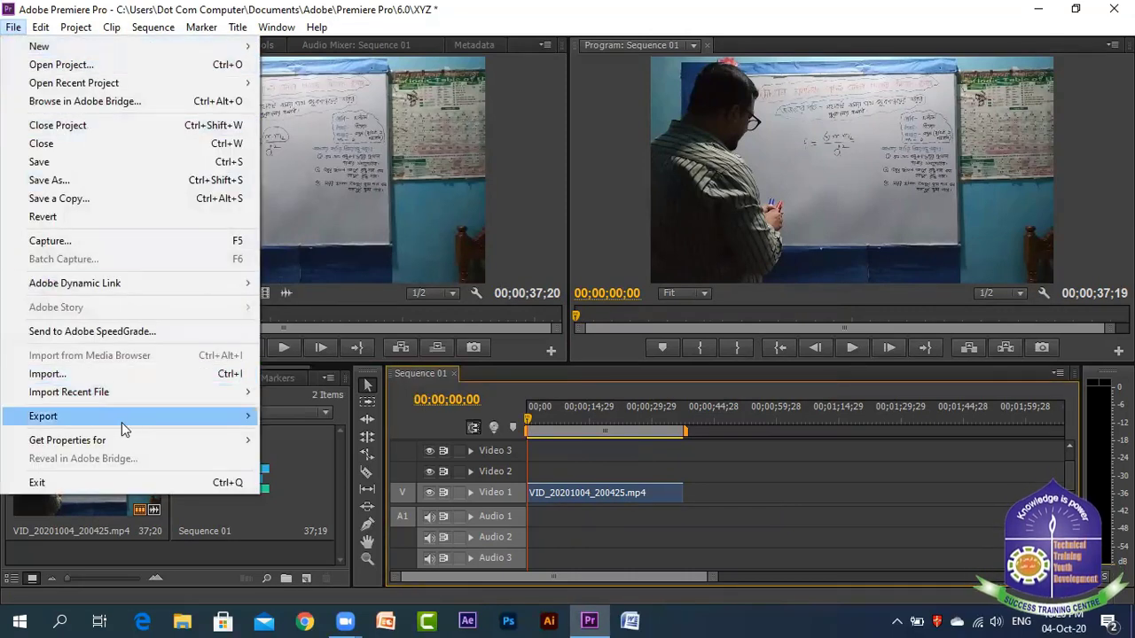
pyautogui.moveTo(213, 420)
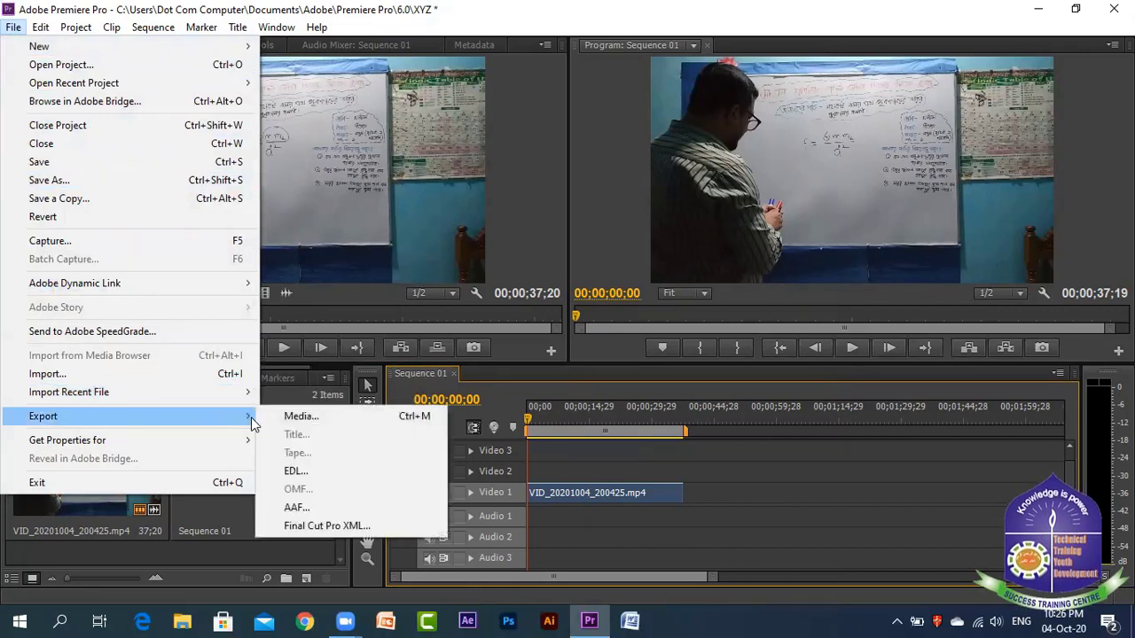
pyautogui.click(327, 420)
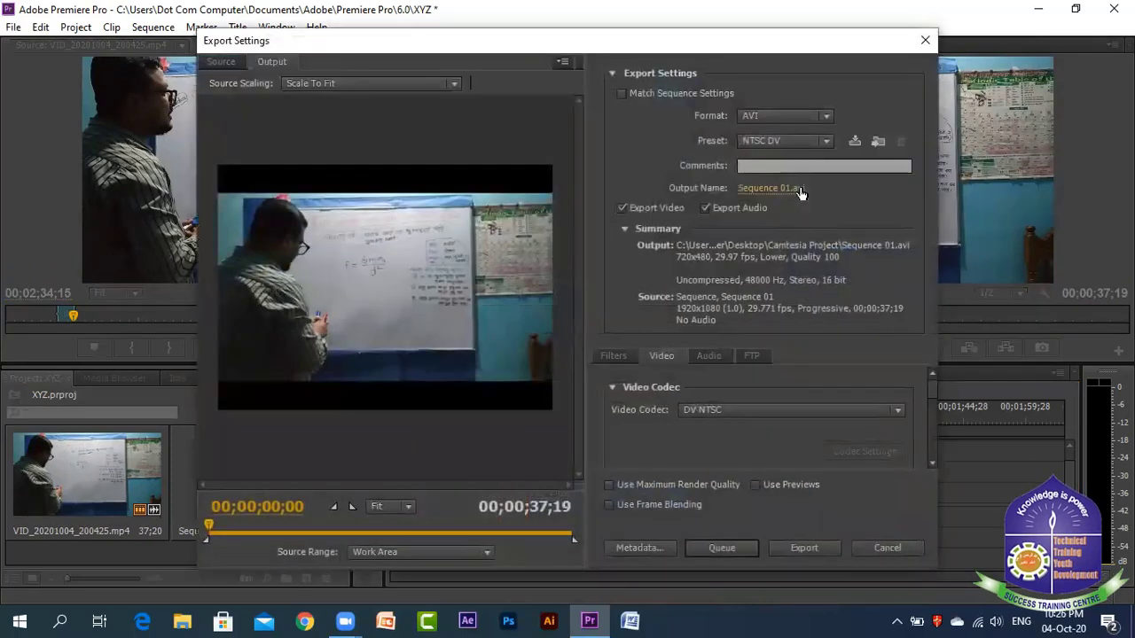
pyautogui.click(827, 114)
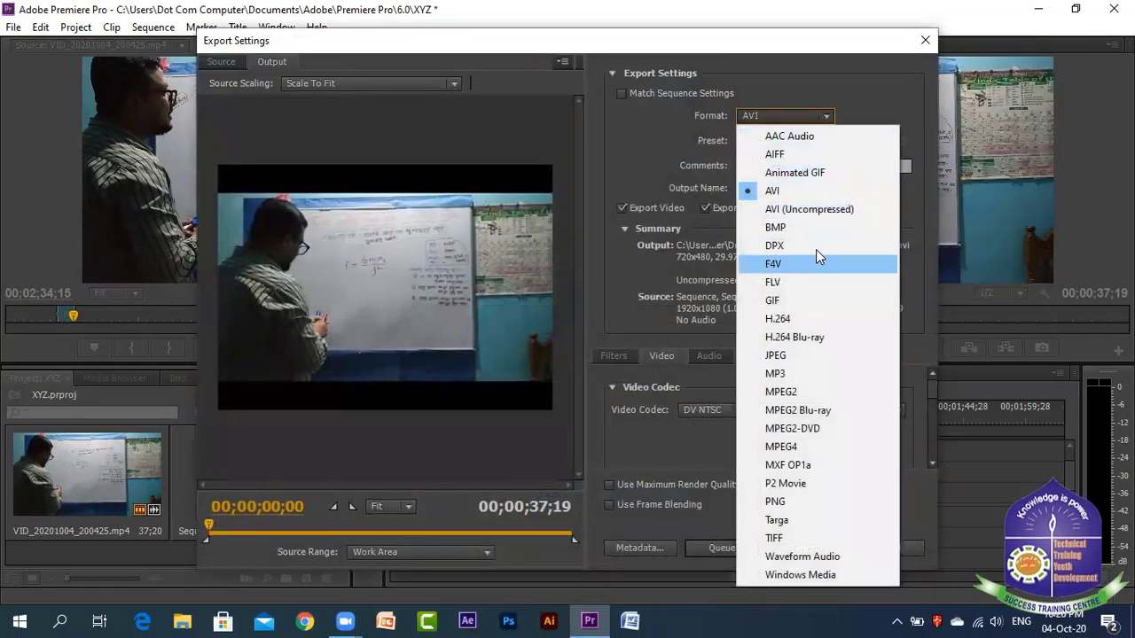
pyautogui.click(803, 319)
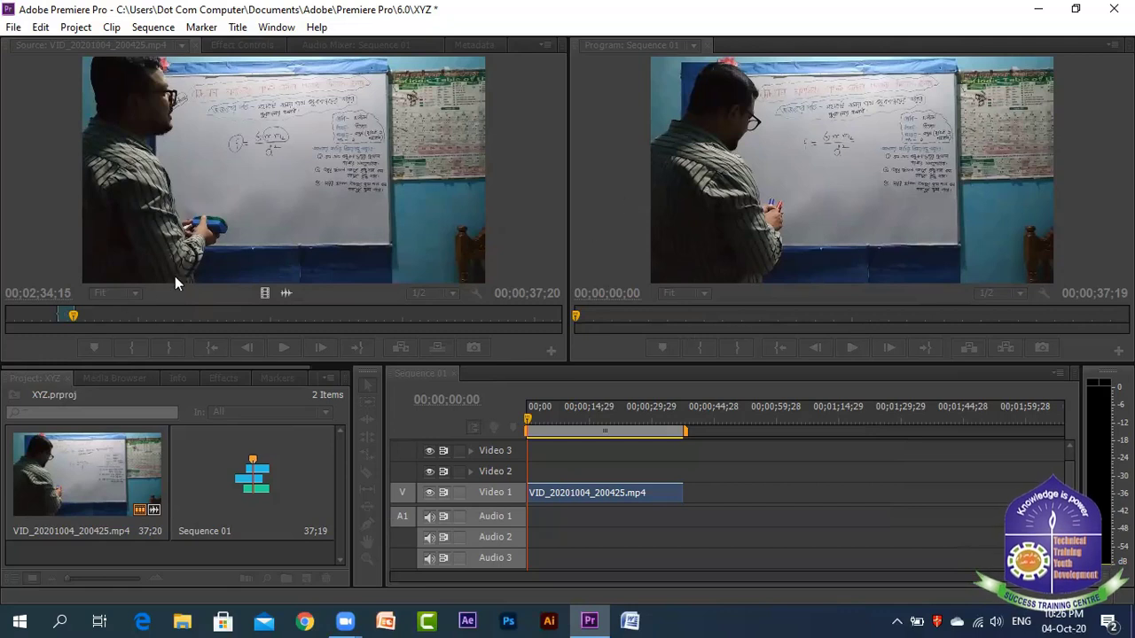
pyautogui.hotkey('ctrl', 'm')
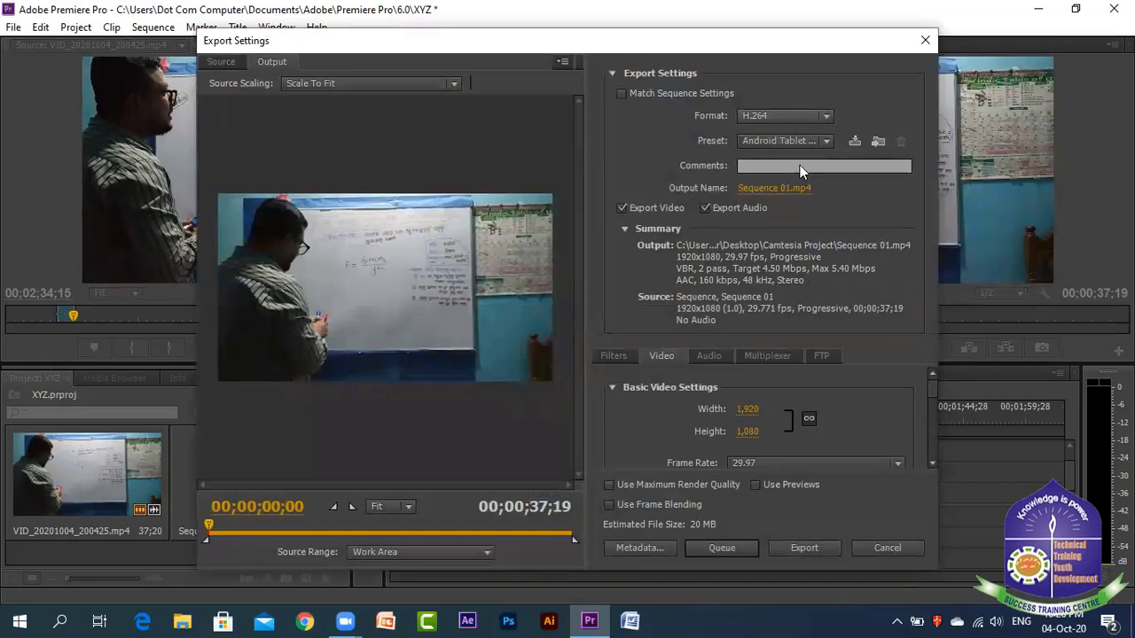
# Apply the YouTube HD 1080p 25 preset to the H.264 export
pyautogui.click(824, 142)
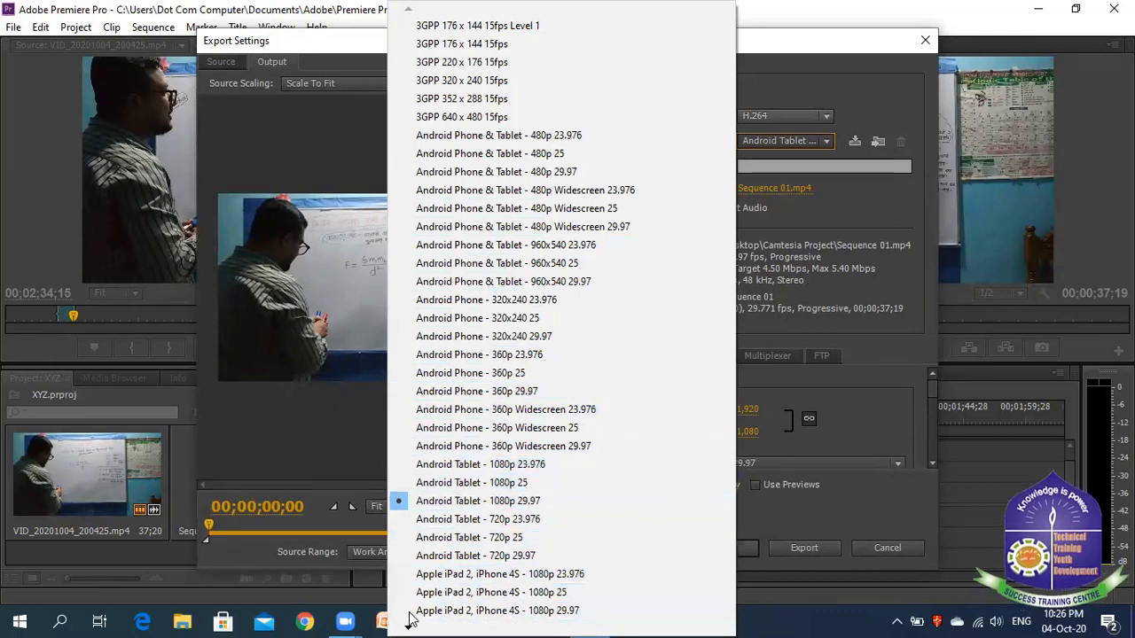
pyautogui.moveTo(410, 619)
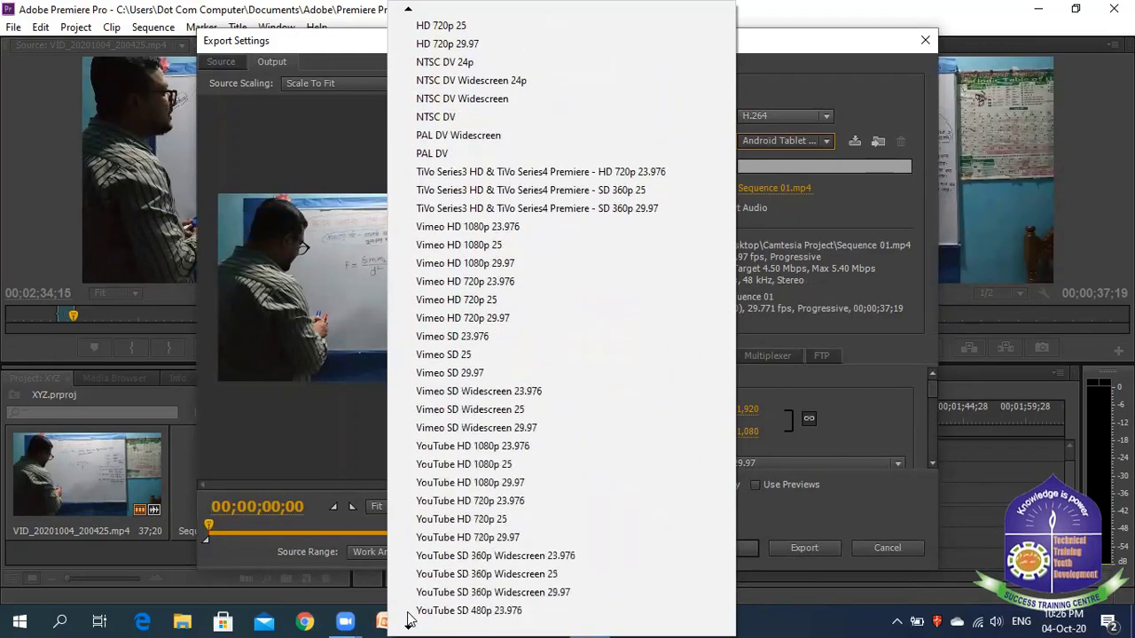
pyautogui.click(530, 464)
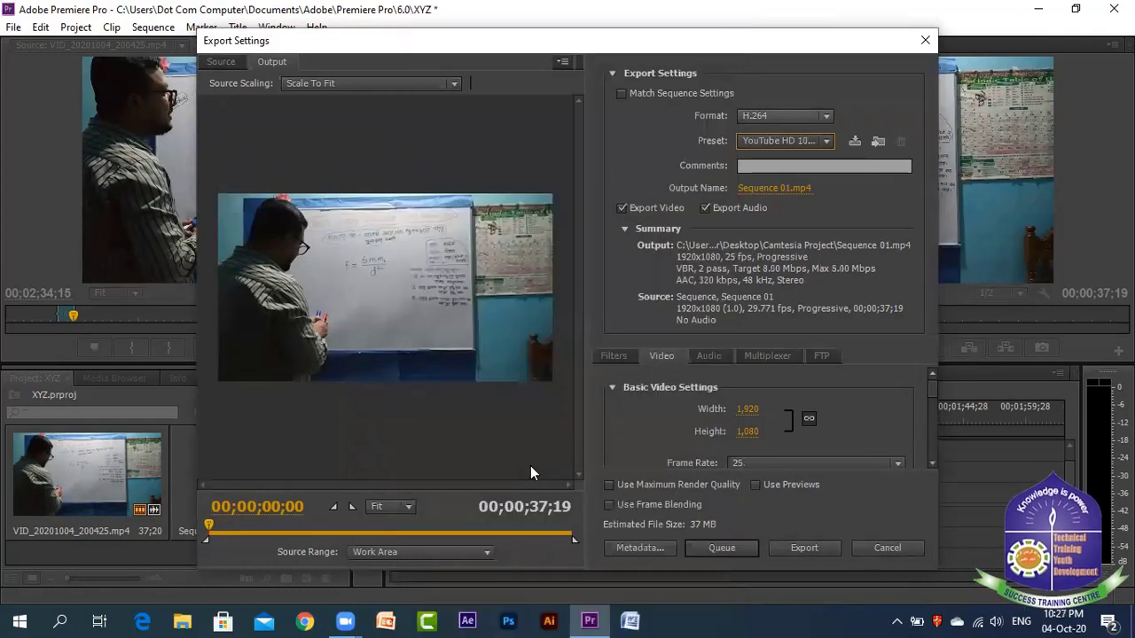
# Name the output file XYZ in the Camtesia Project folder and set the field order to Upper First
pyautogui.click(791, 188)
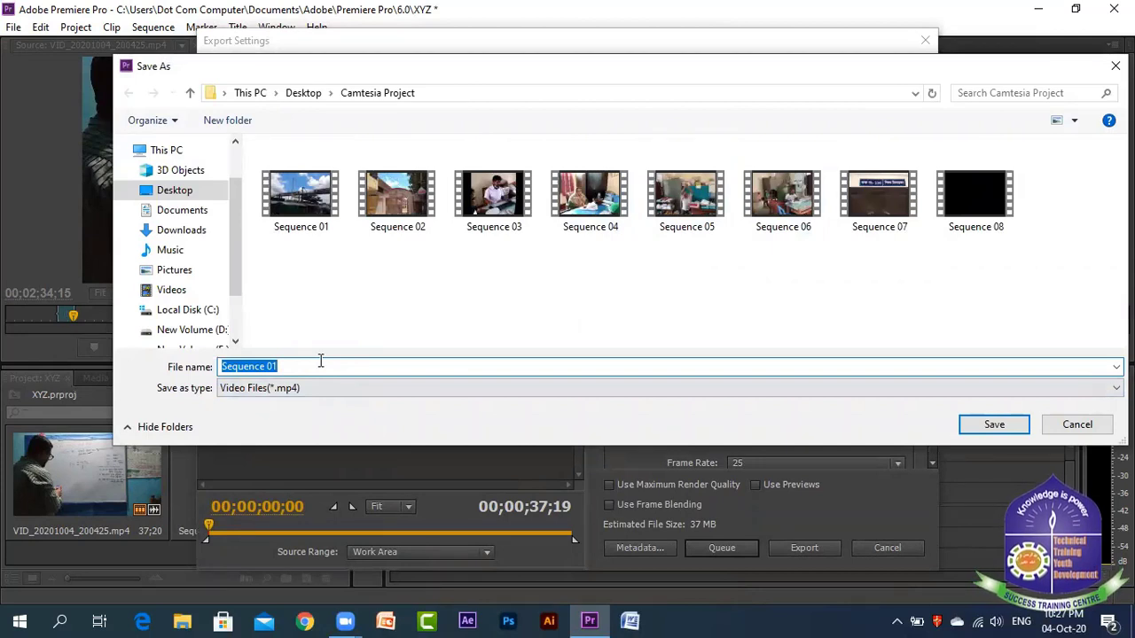
pyautogui.write('XYZ')
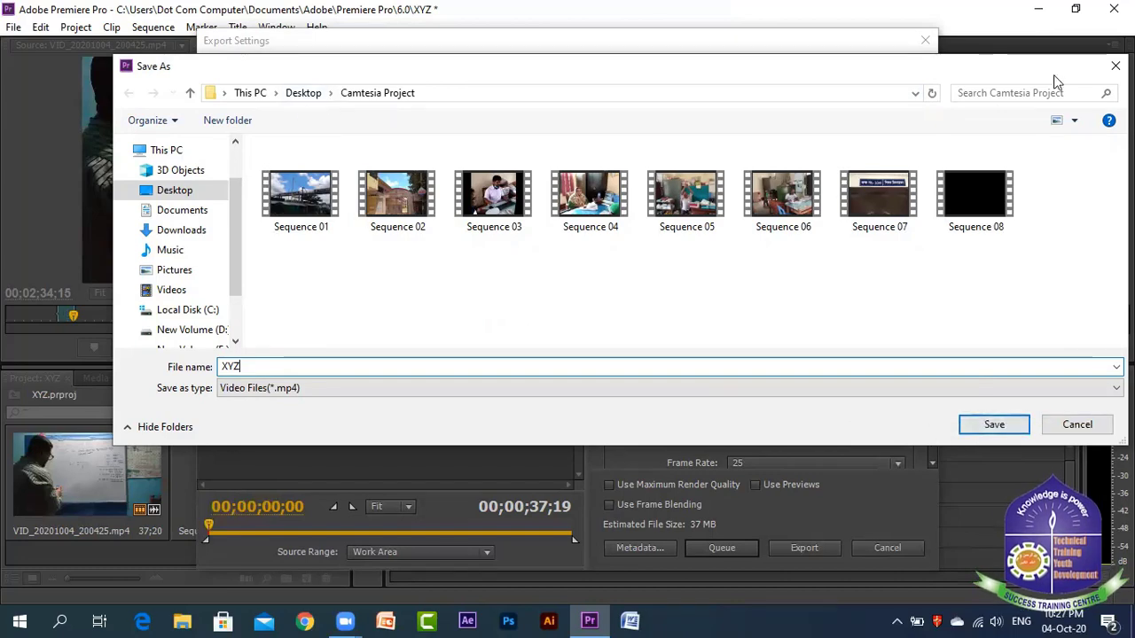
pyautogui.click(994, 424)
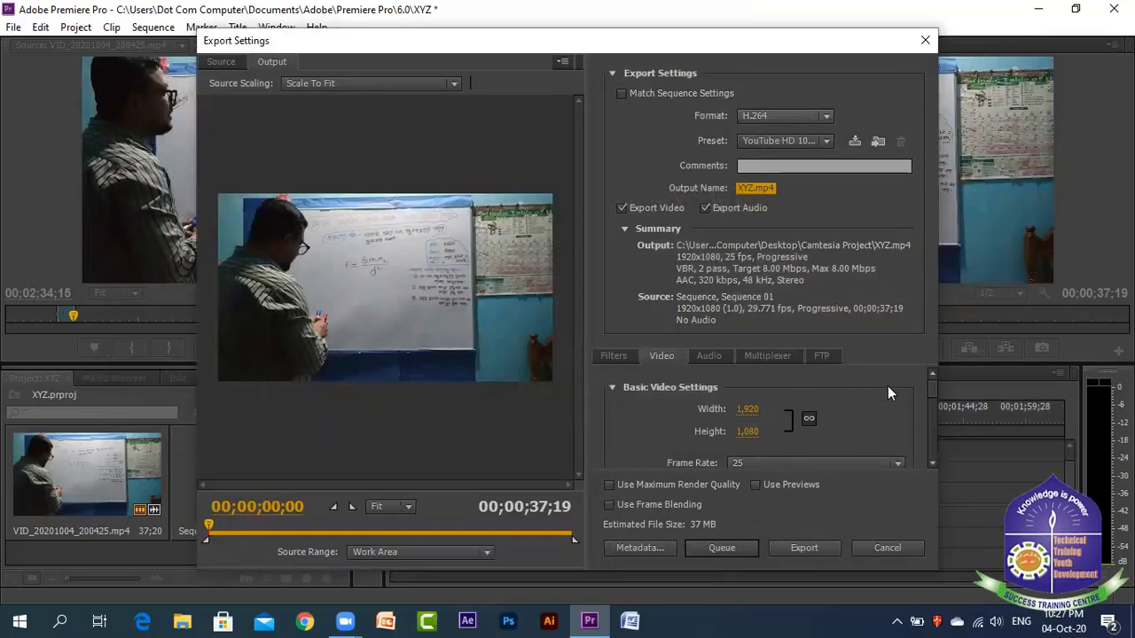
pyautogui.scroll(-3, 814, 439)
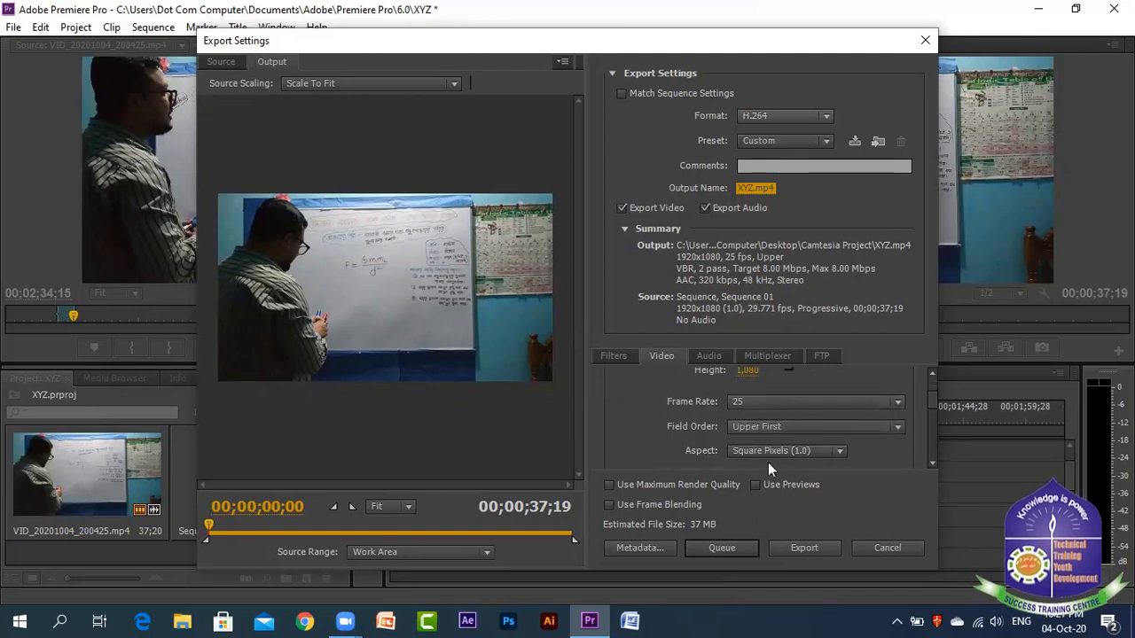
# Export the sequence with these settings and close Premiere Pro without saving the project changes
pyautogui.click(813, 548)
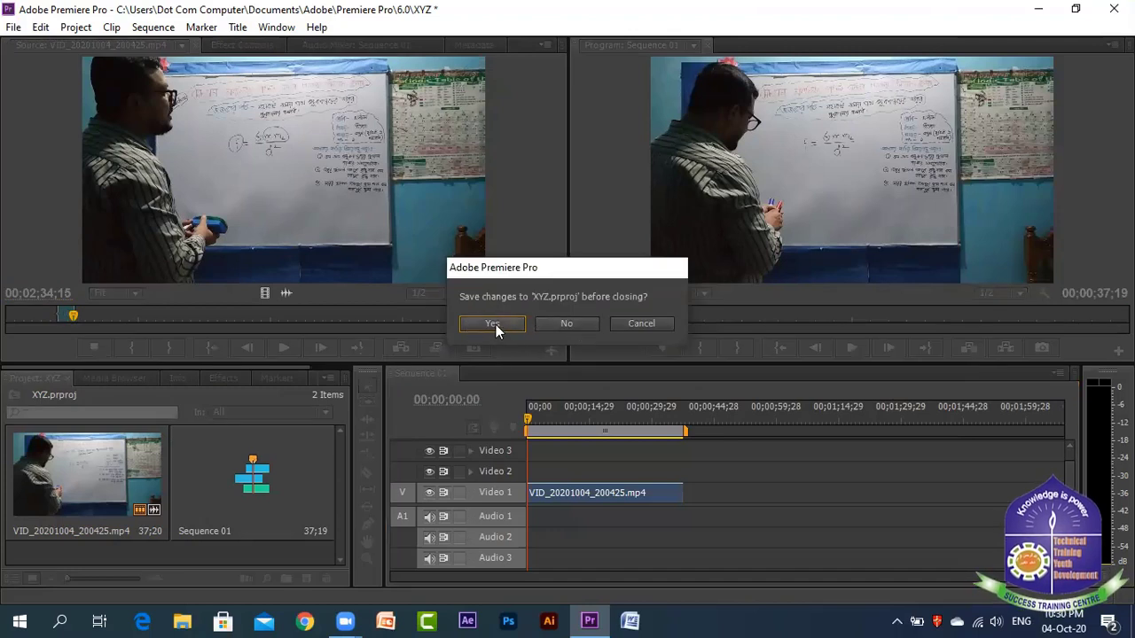
pyautogui.click(564, 323)
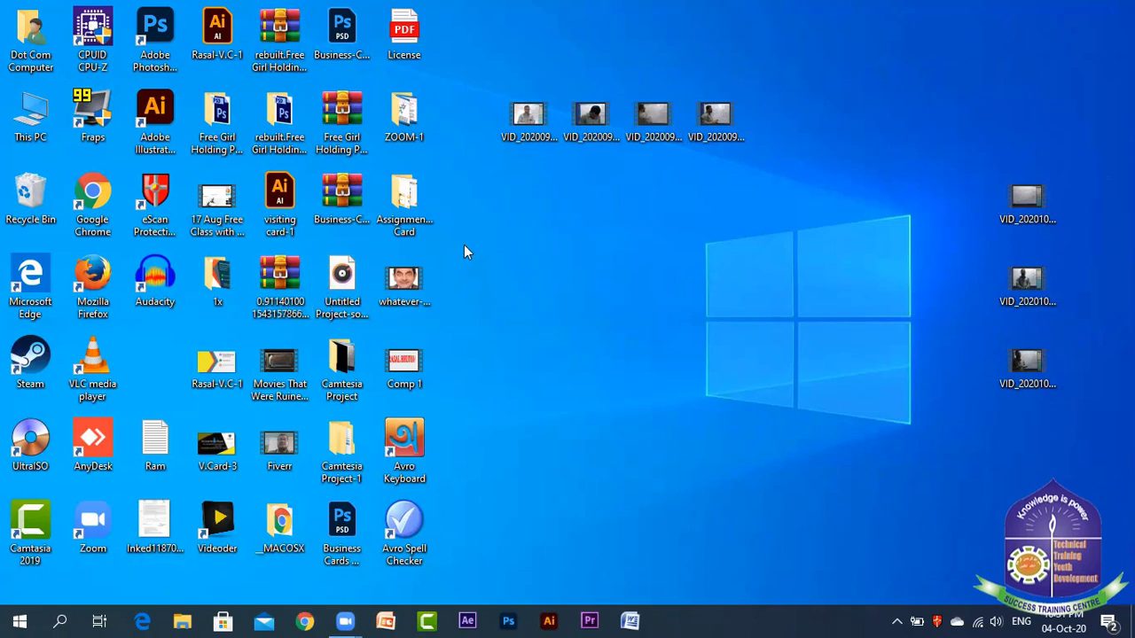
# Switch to File Explorer and look through New Volume (E:), including its YU LAB folder
pyautogui.click(183, 621)
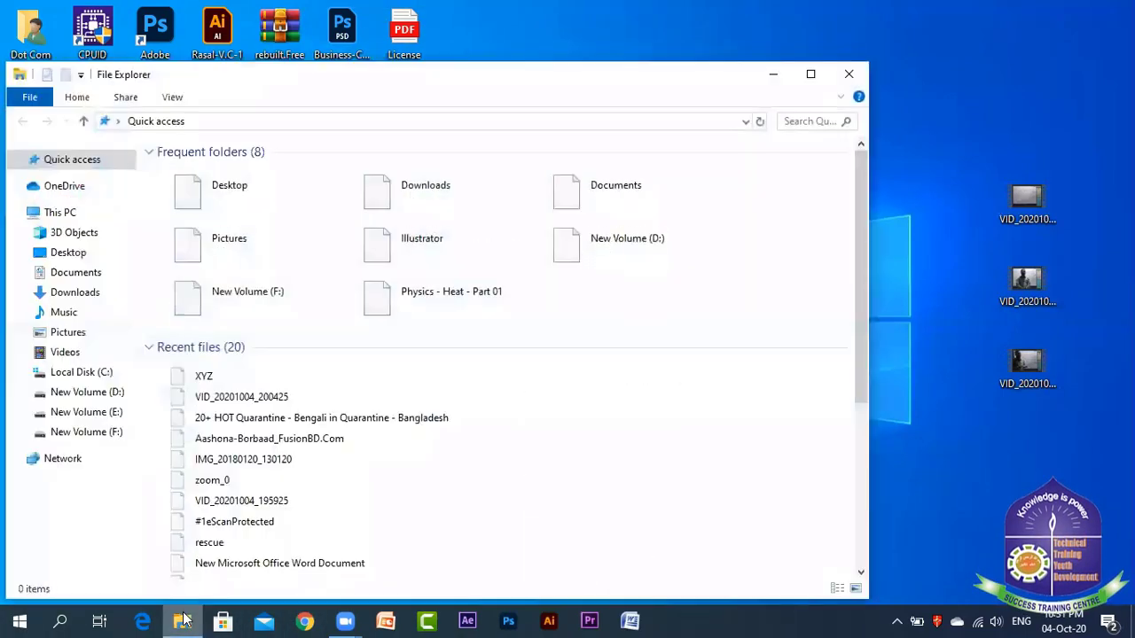
pyautogui.click(102, 415)
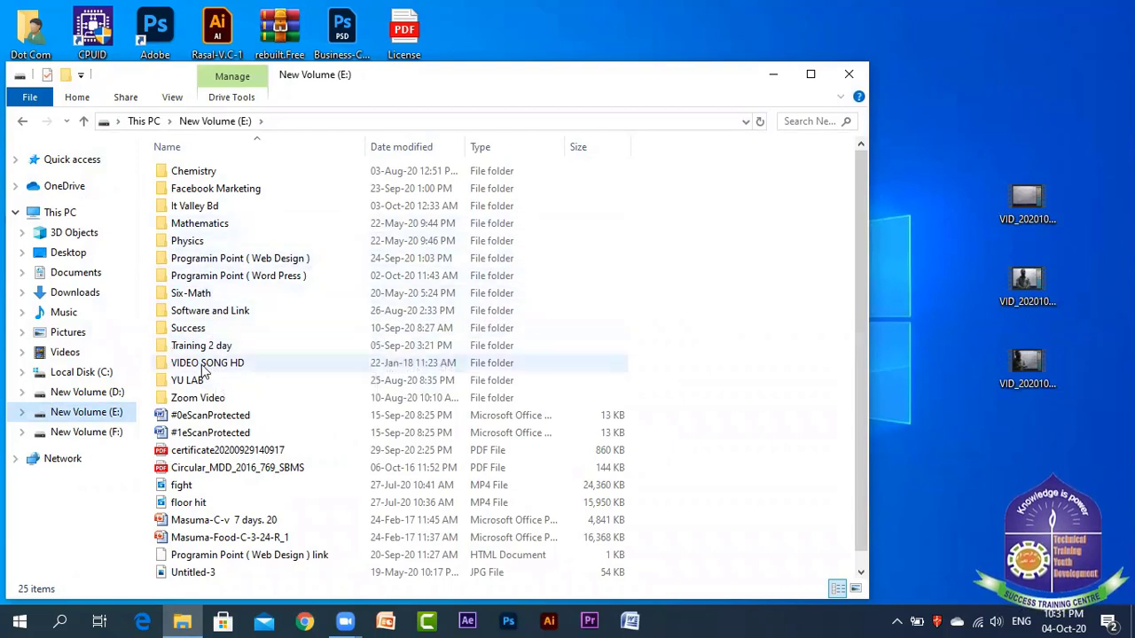
pyautogui.click(209, 382)
pyautogui.doubleClick(209, 382)
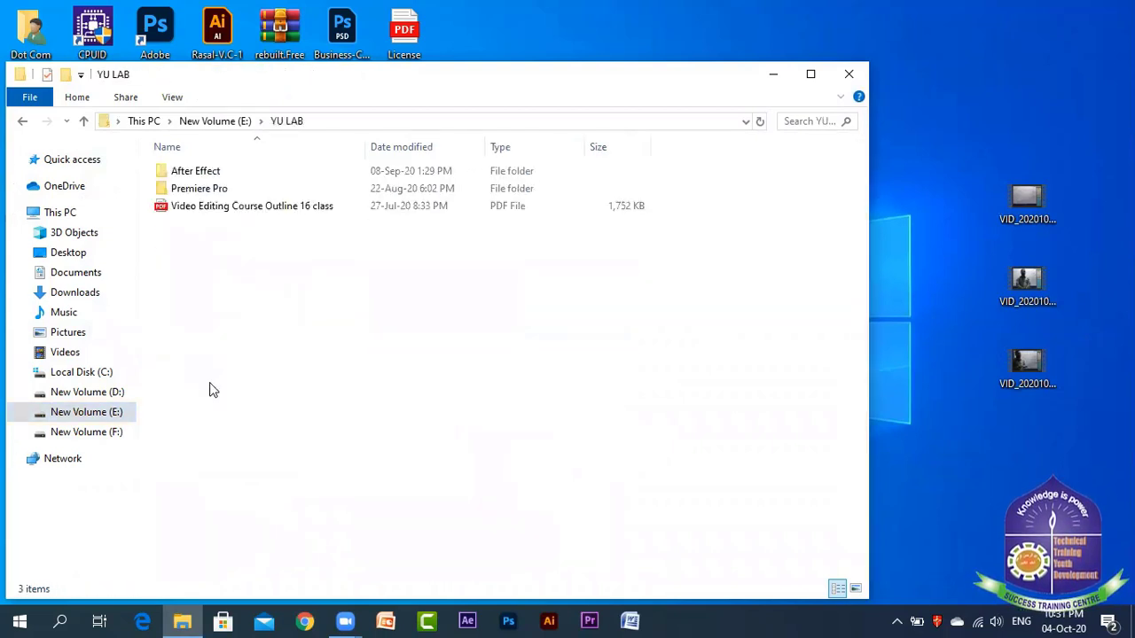
pyautogui.click(22, 123)
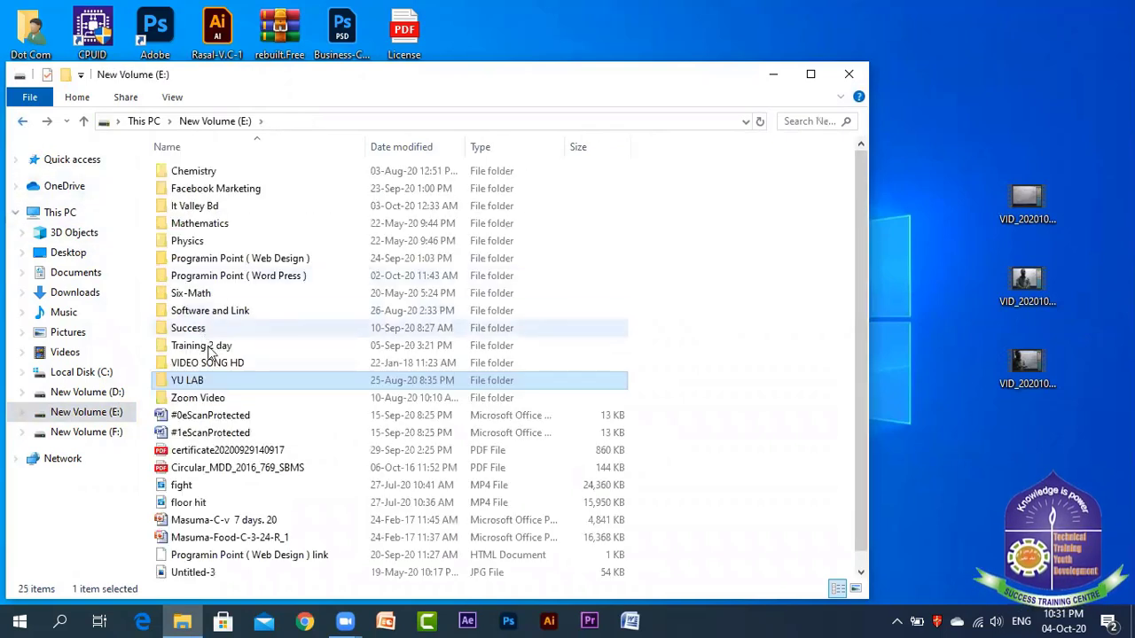
pyautogui.scroll(-1, 247, 544)
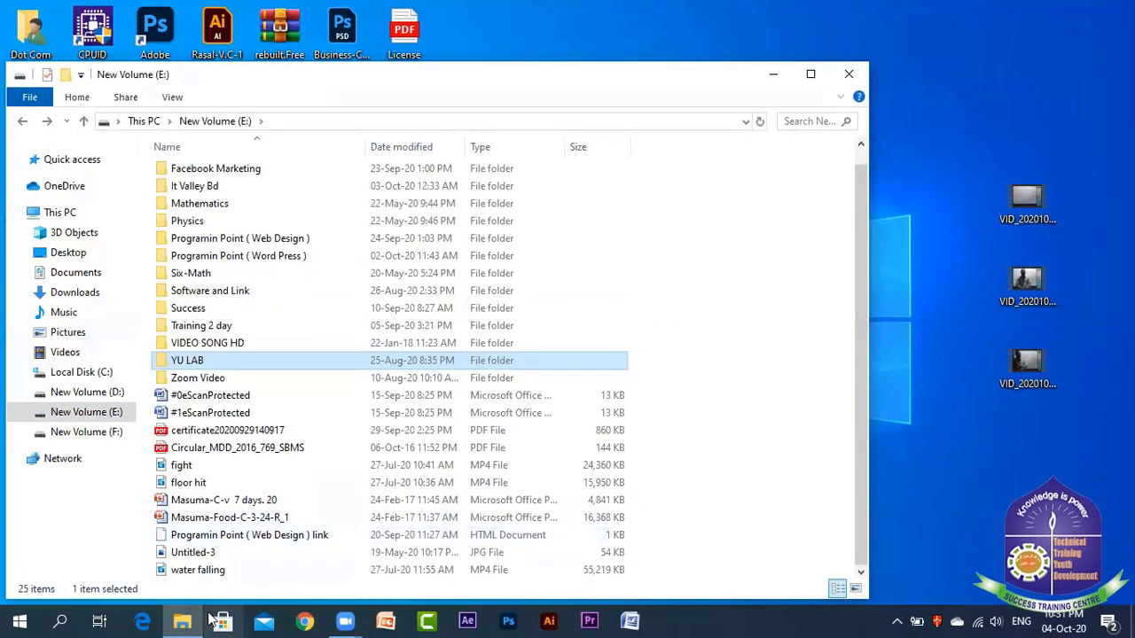